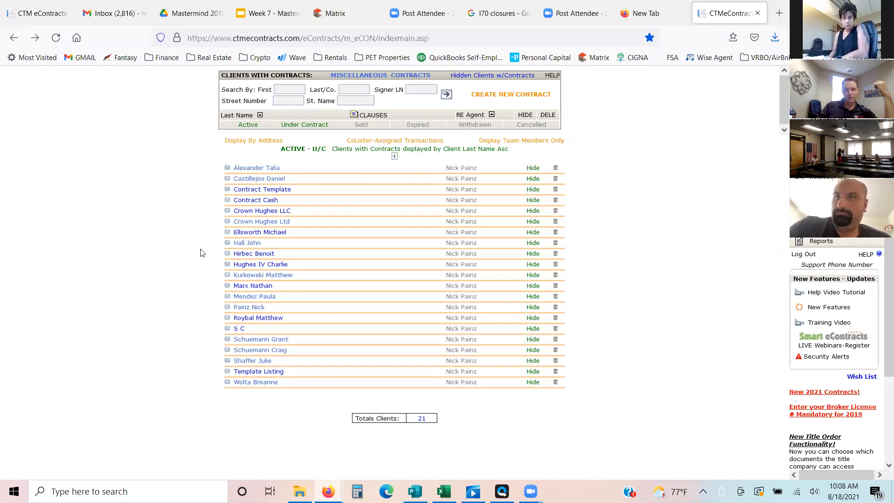
- Create a new contract from the CBS1-5-19 Contract to Buy and Sell Real Estate - Residential form
left_click(494, 97)
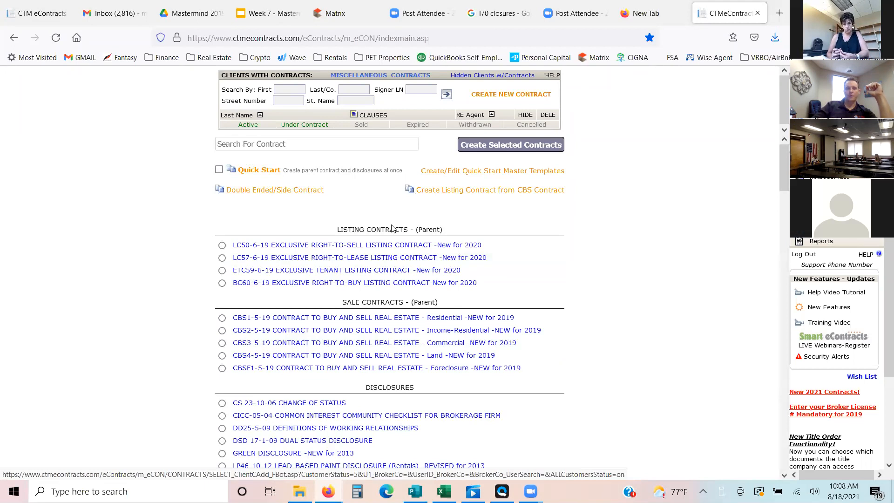
left_click(345, 320)
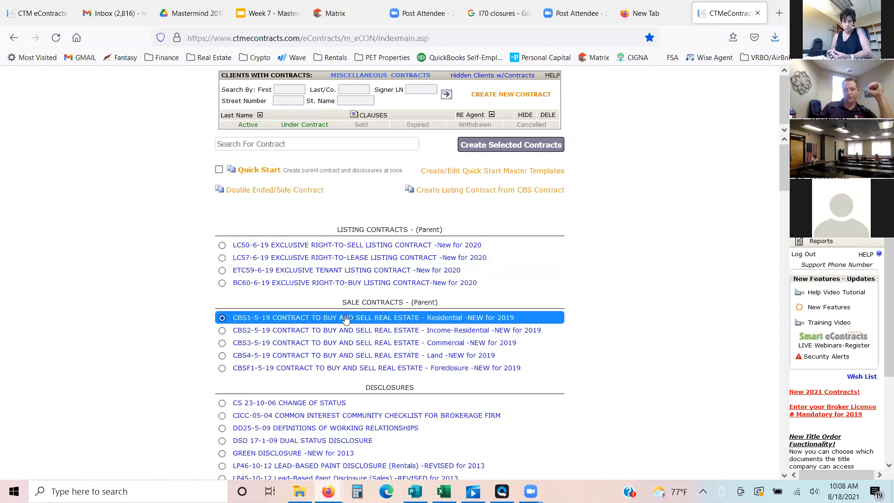
left_click(507, 154)
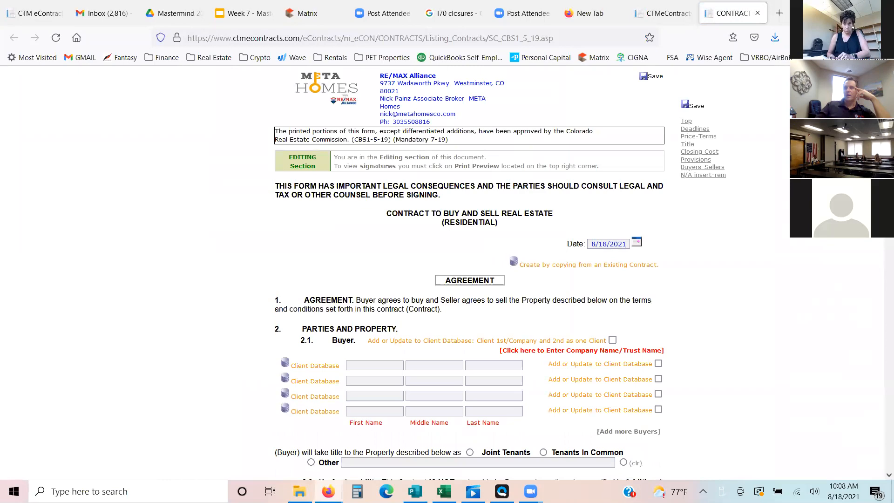
scroll(470, 273, "down", 4)
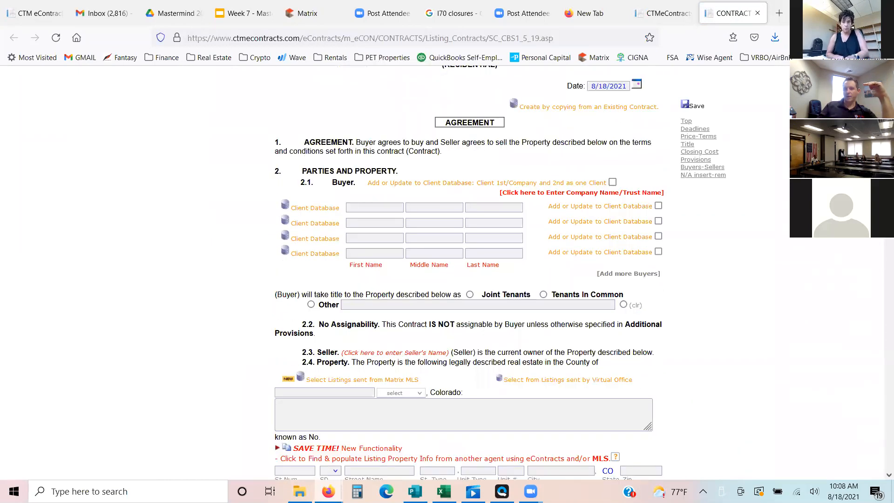
scroll(469, 273, "up", 3)
scroll(469, 273, "down", 20)
scroll(877, 256, "up", 5)
scroll(877, 256, "down", 20)
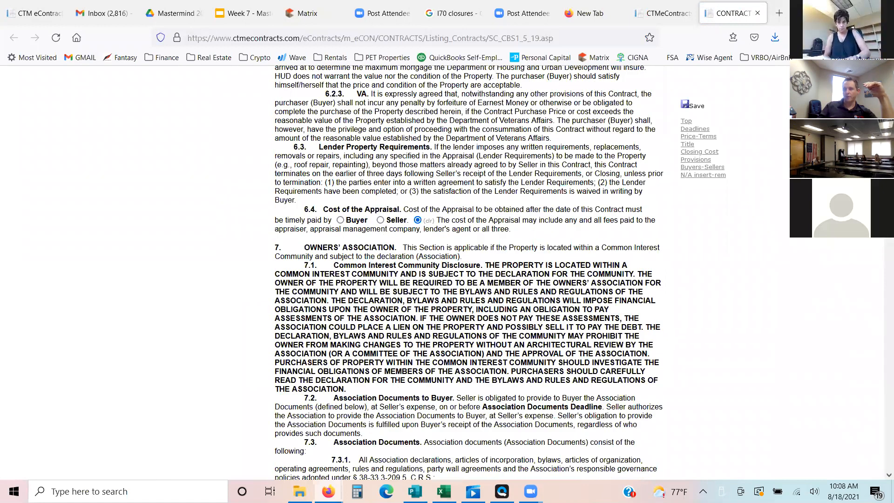
key("Home")
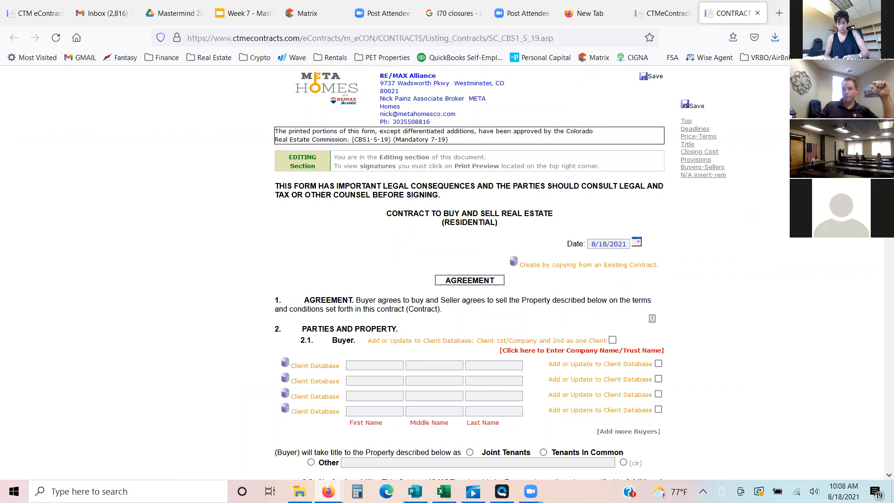
- Enter the first buyer in section 2.1 with first name "Contract" and last name "Template"
scroll(626, 146, "down", 3)
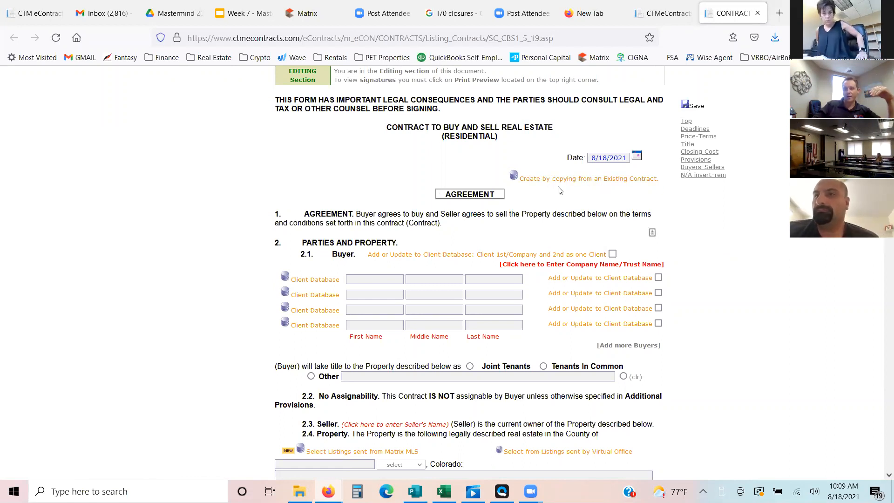
left_click(364, 278)
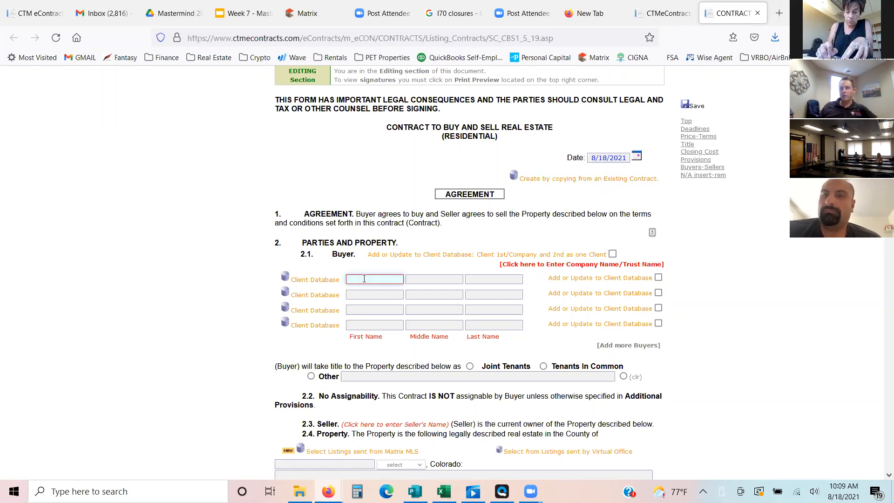
type("Contract")
key("Tab")
key("Tab")
type("Templa")
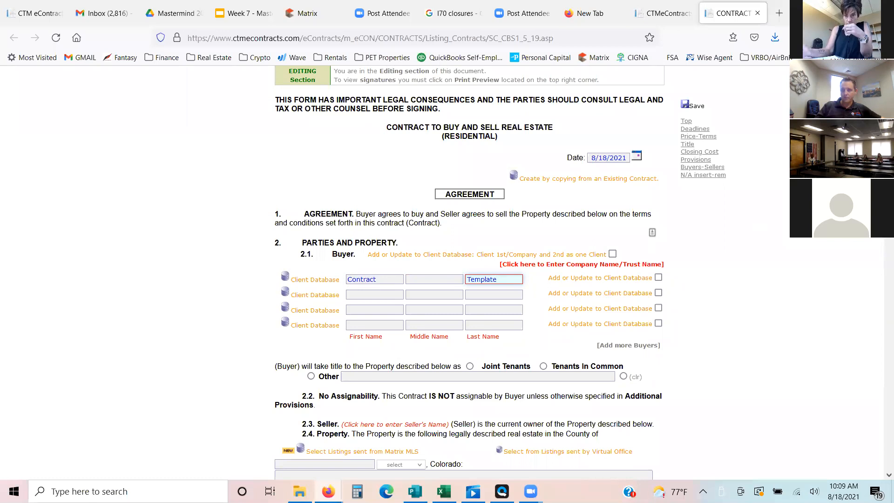
- Set how the buyer takes title to Other and fill in "In Severalty" as the description
scroll(465, 275, "down", 3)
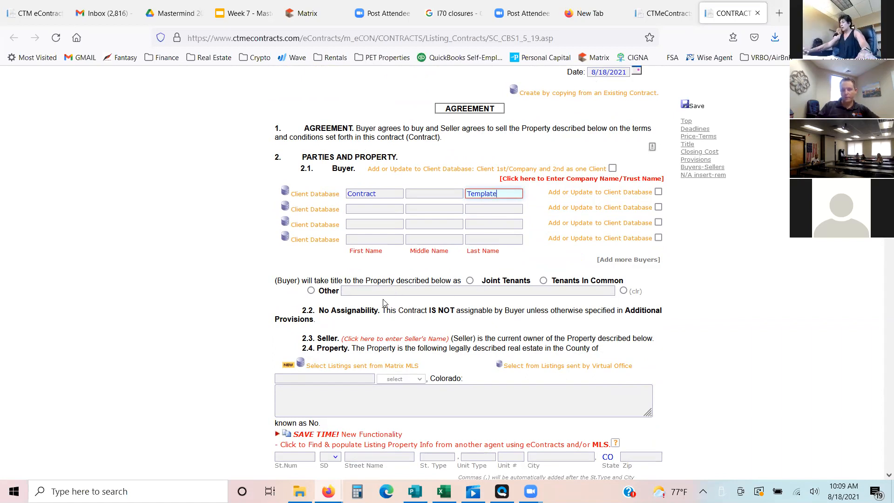
left_click(471, 281)
left_click(312, 291)
left_click(357, 292)
type("In severalty")
left_click(396, 303)
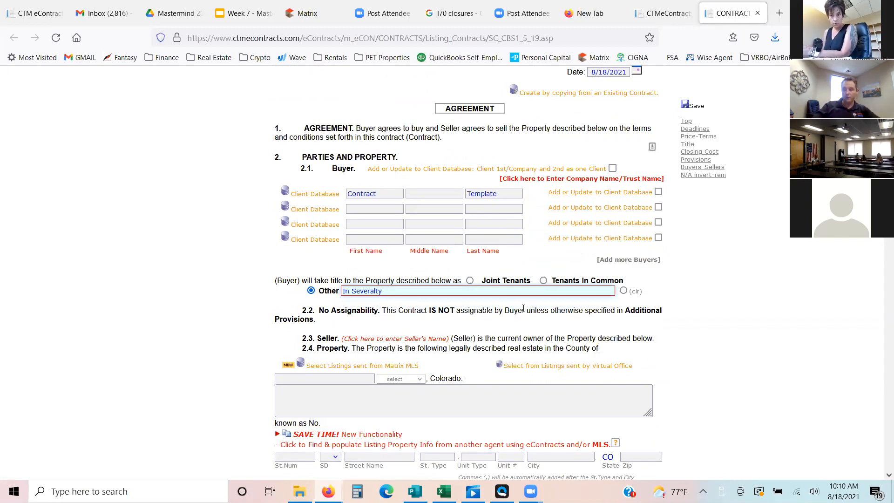
left_click(407, 310)
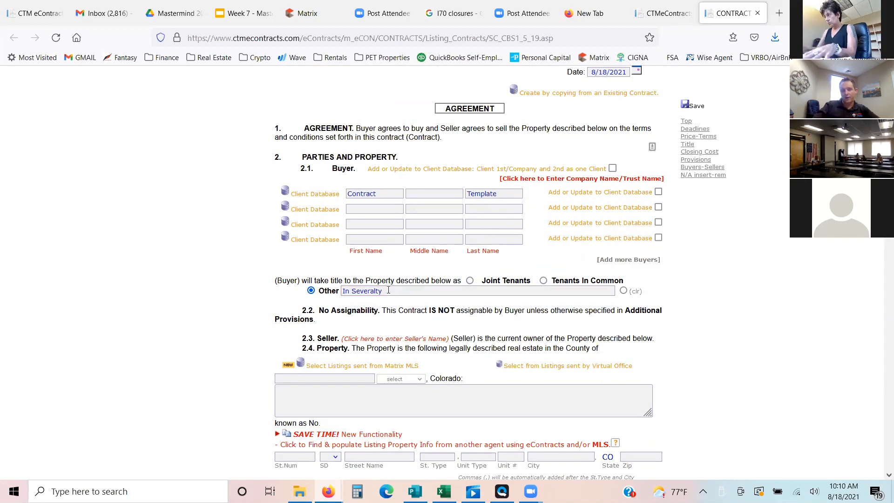
left_click_drag(396, 293, 284, 294)
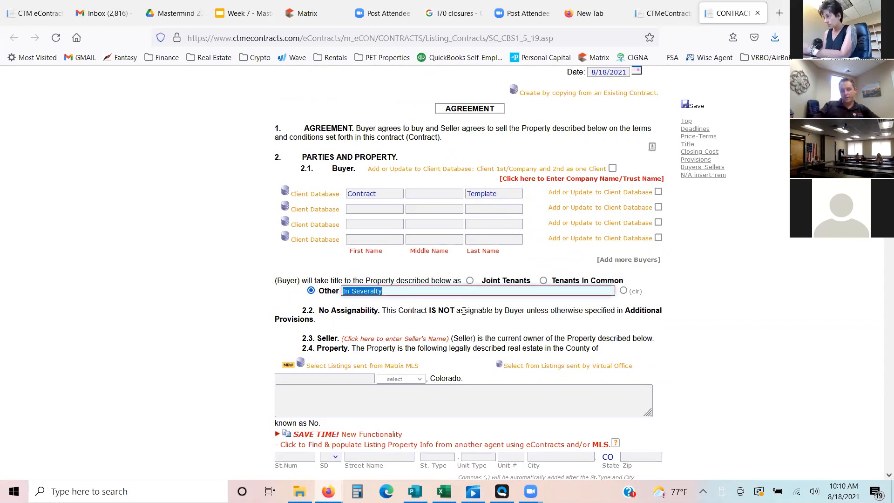
left_click(721, 305)
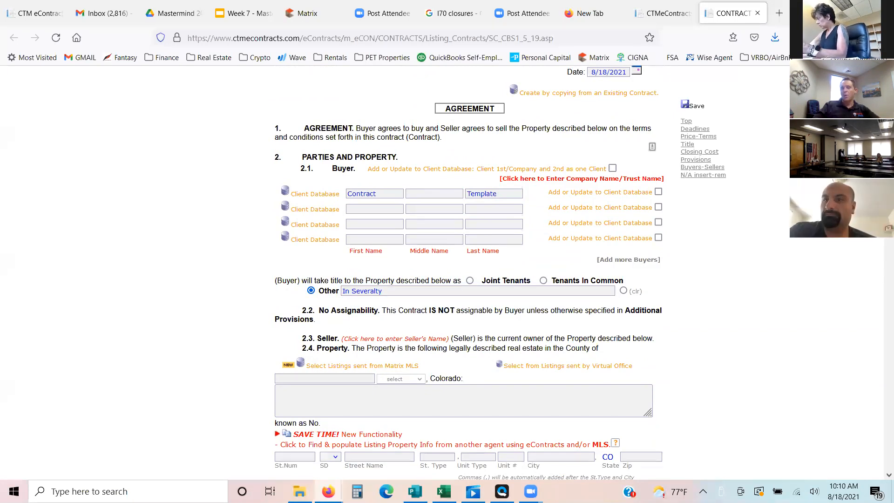
scroll(512, 277, "down", 3)
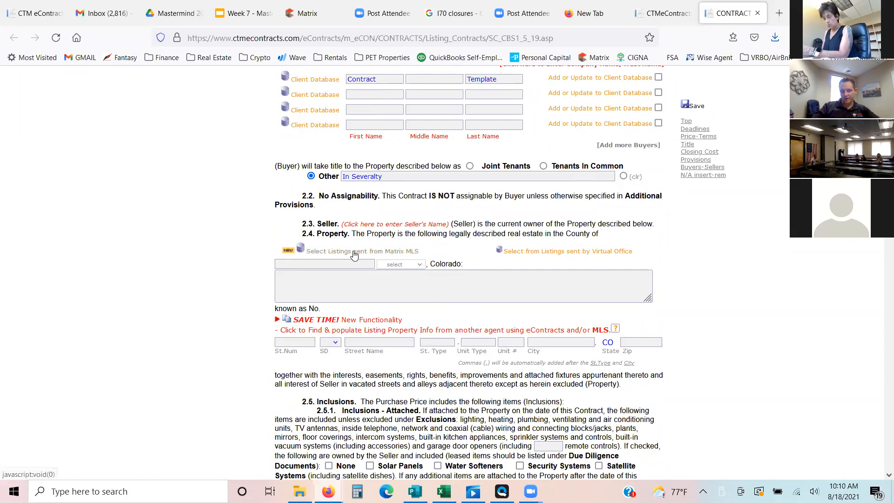
left_click(372, 255)
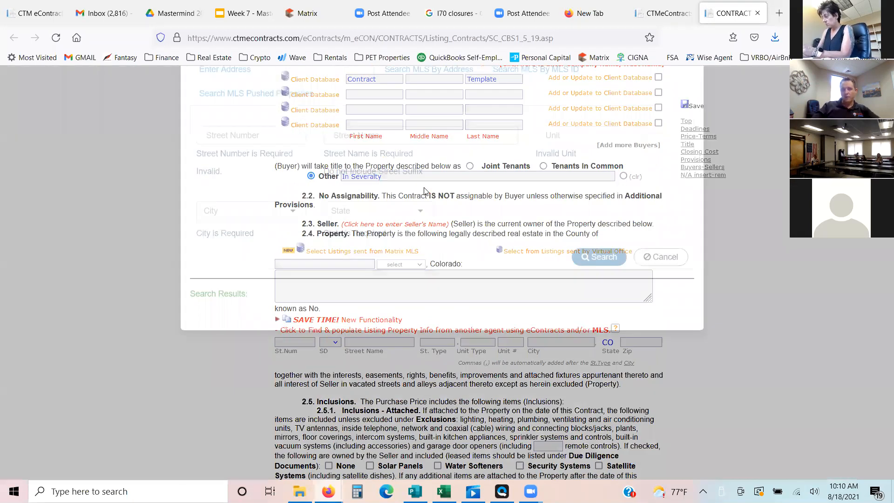
left_click(459, 173)
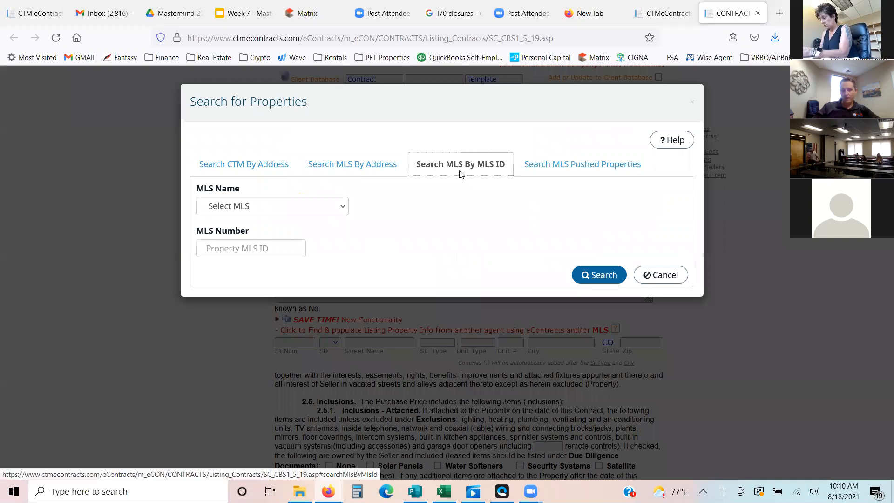
left_click(305, 208)
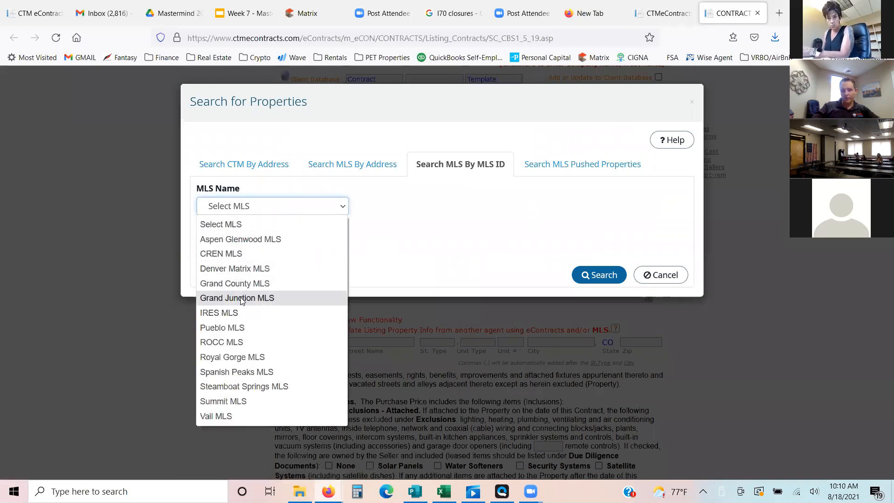
left_click(233, 313)
left_click(244, 248)
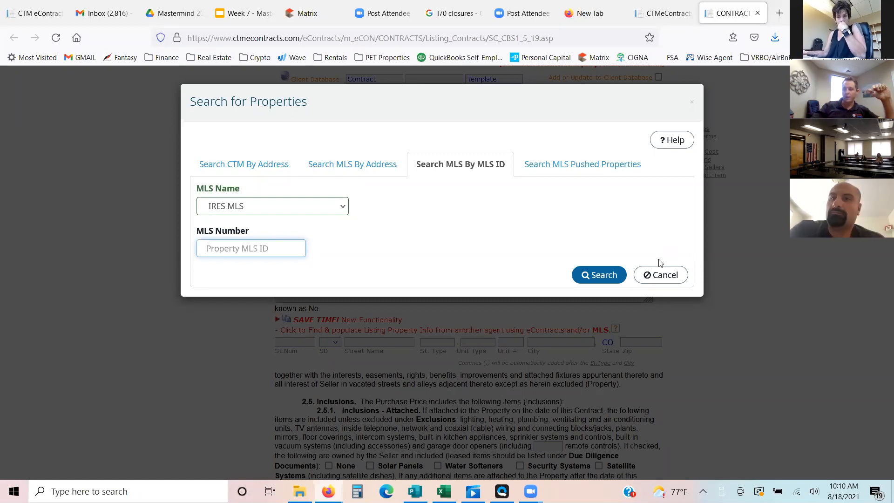
left_click(661, 283)
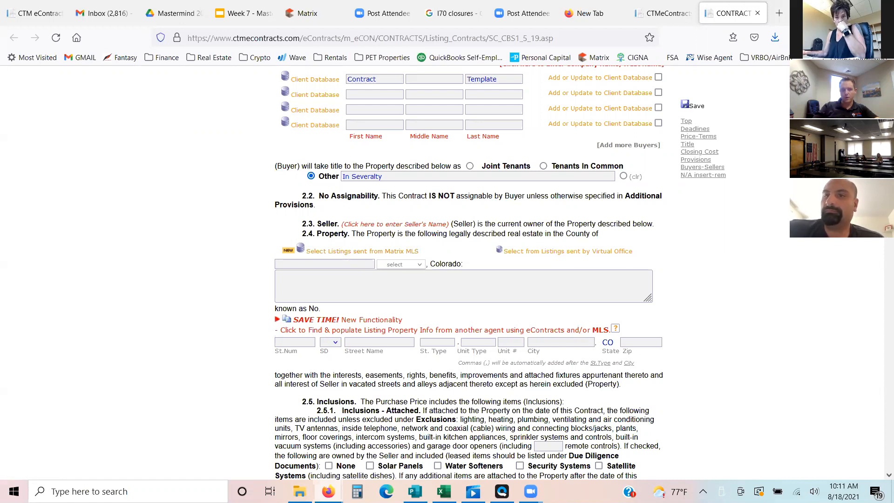
- Fill in "ANY" as the number of included garage door remote controls in section 2.5.1
scroll(468, 272, "down", 3)
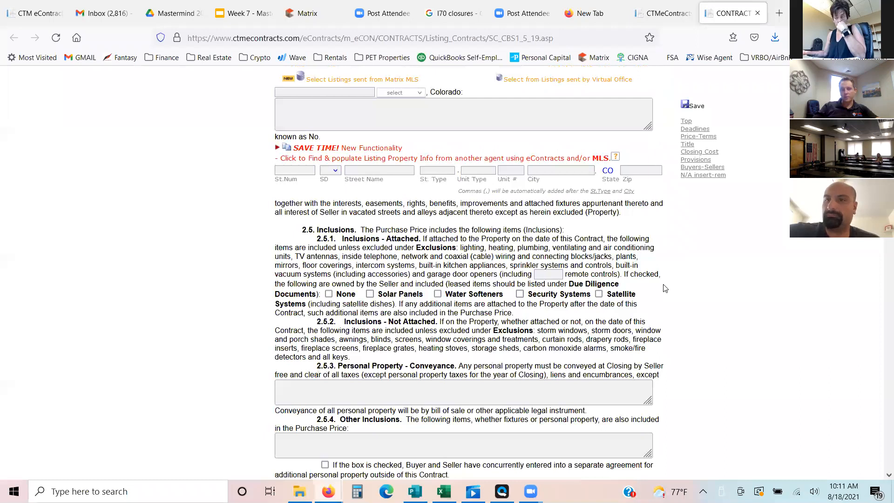
scroll(550, 259, "down", 1)
left_click(546, 260)
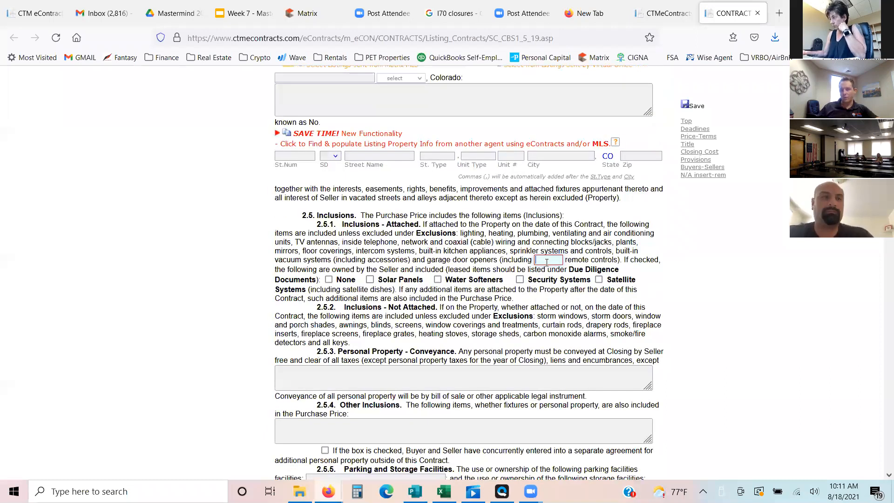
type("A")
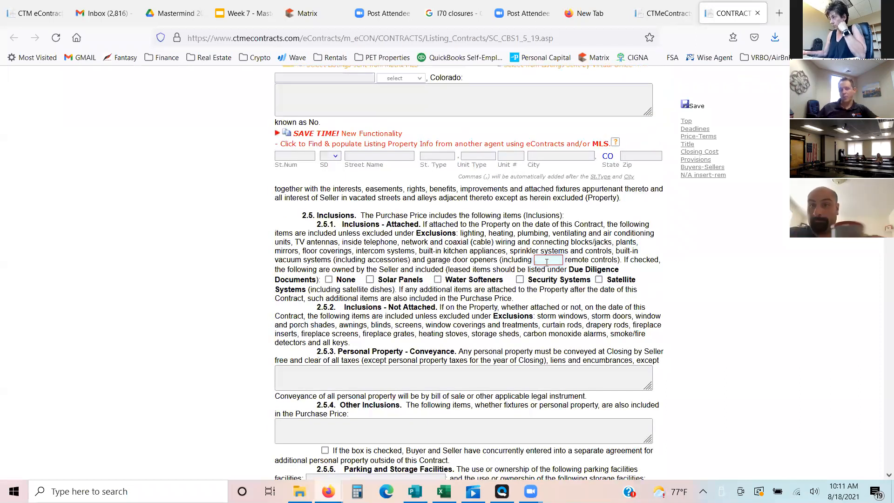
type("NY,")
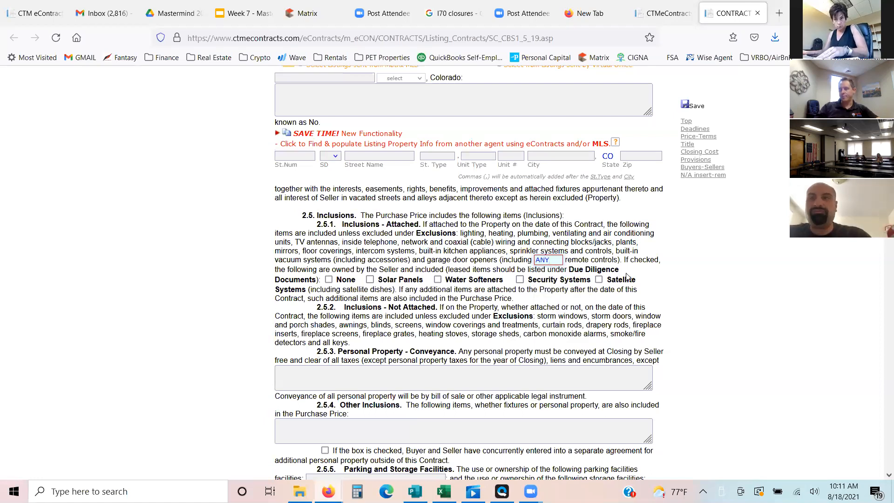
left_click(626, 274)
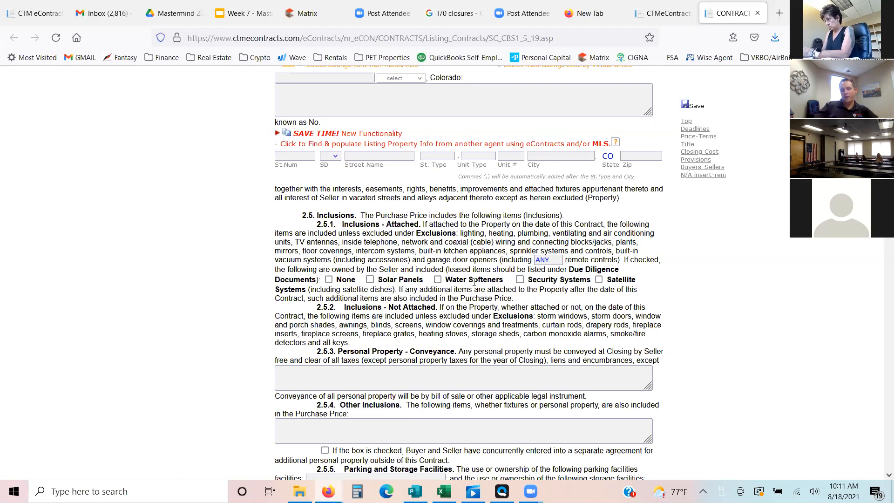
- Mark None for the seller-owned items included under section 2.5.1 Inclusions - Attached
left_click(329, 280)
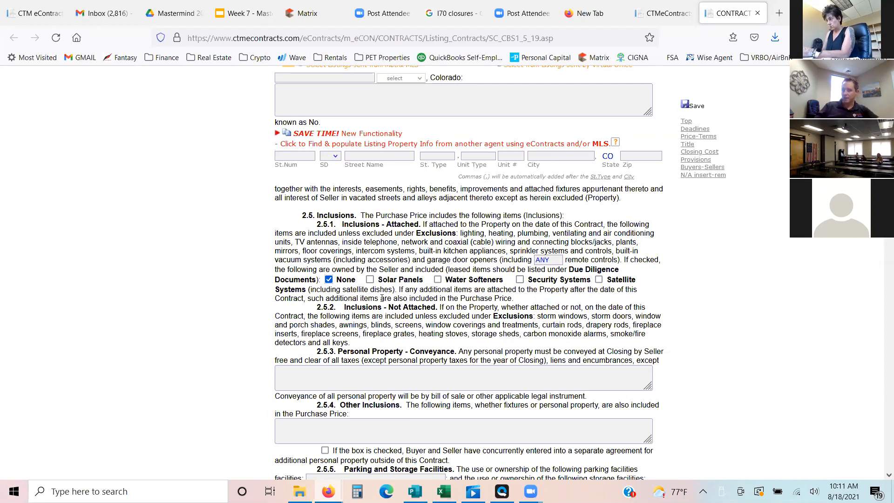
left_click(329, 279)
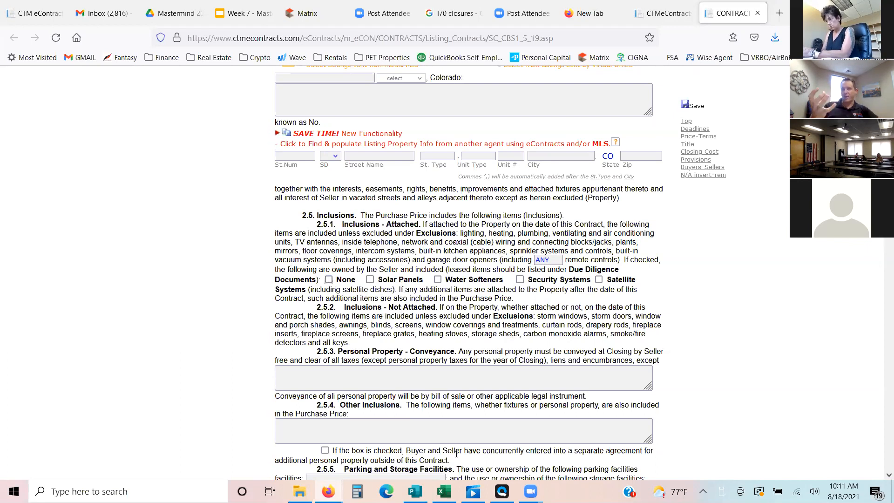
left_click(329, 279)
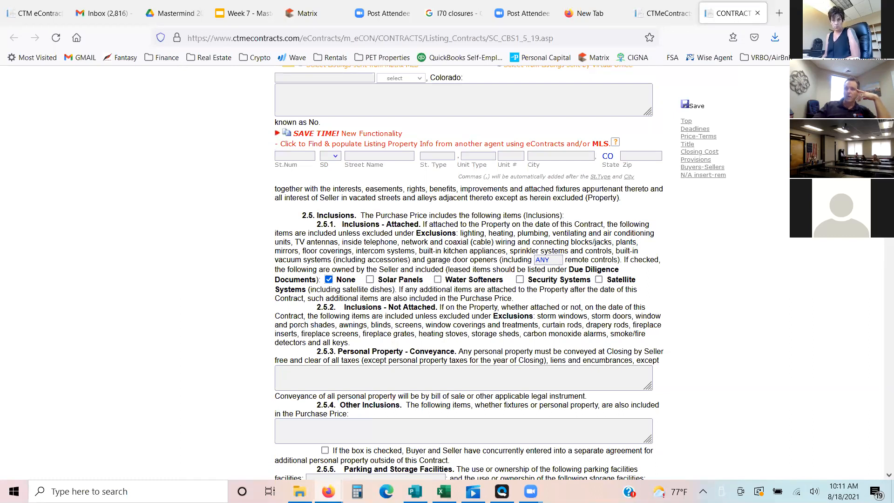
- Review the inclusions wording and the personal property, other inclusions, and parking and storage fields in sections 2.5.2 to 2.5.5
scroll(465, 279, "down", 3)
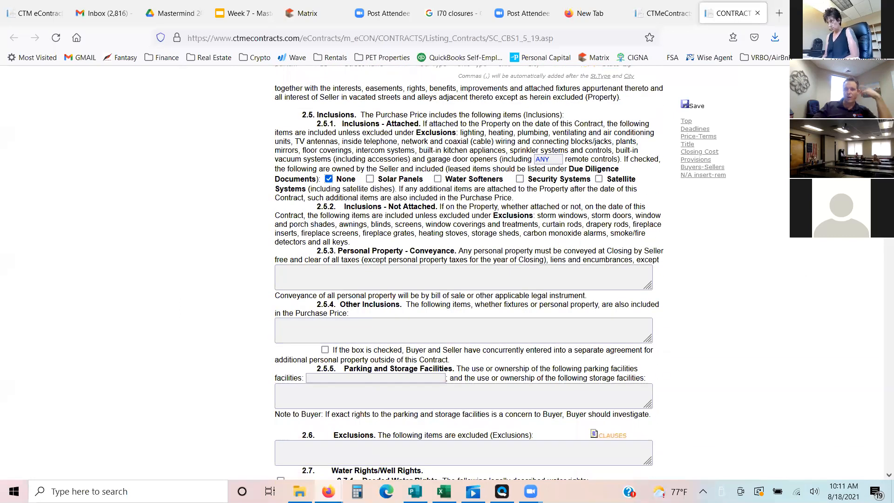
scroll(638, 245, "down", 1)
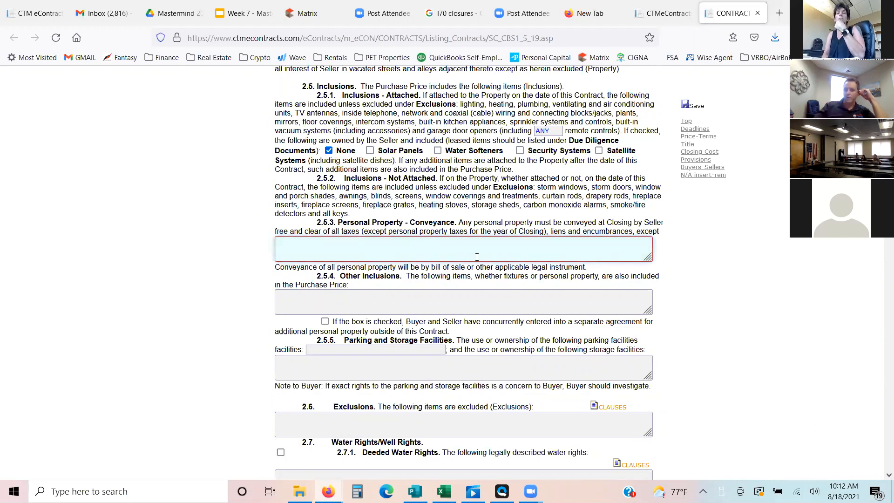
left_click(482, 299)
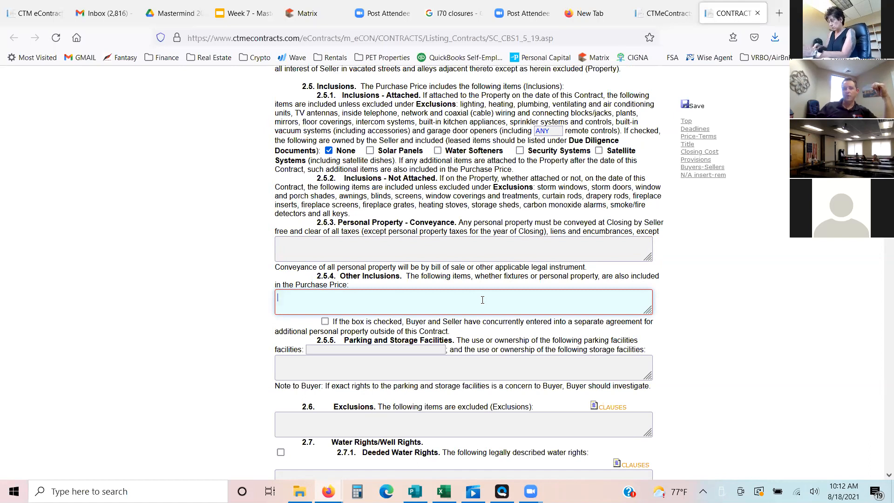
left_click_drag(366, 217, 320, 187)
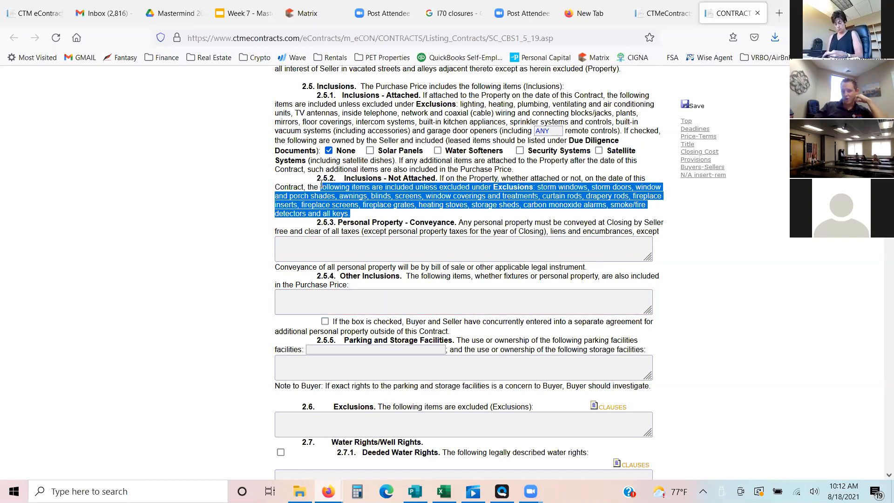
left_click(405, 189)
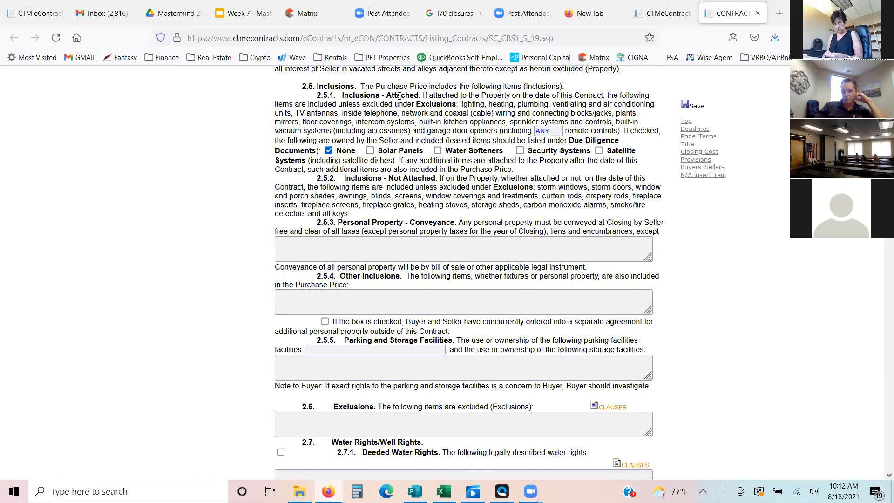
left_click(375, 301)
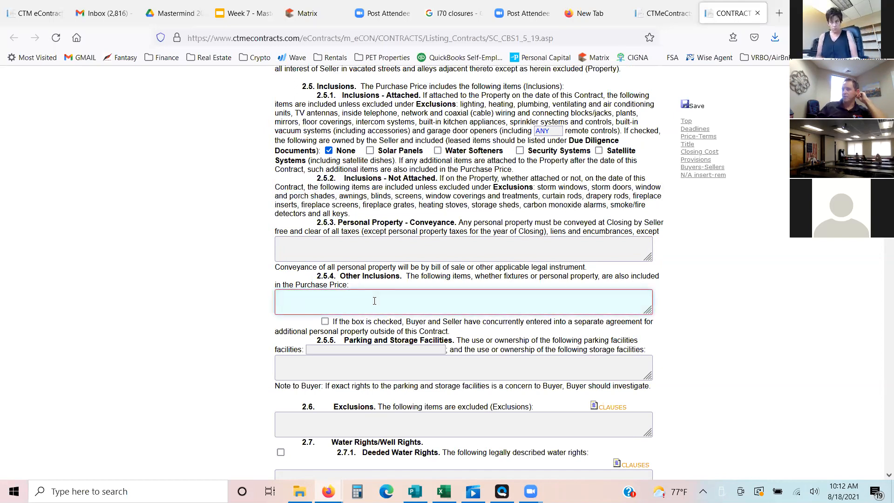
left_click(390, 349)
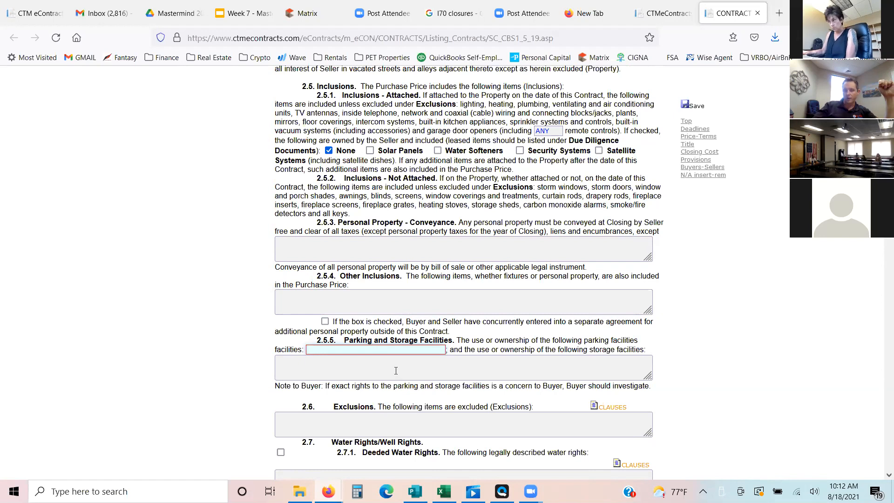
- Fill in the section 2.6 Exclusions with "Seller's personal property and any staging items."
left_click(374, 350)
left_click(375, 352)
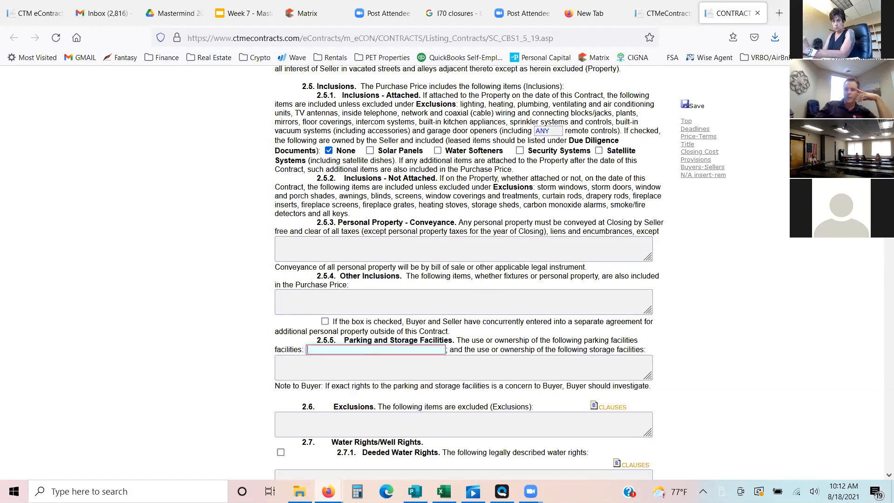
scroll(552, 275, "down", 3)
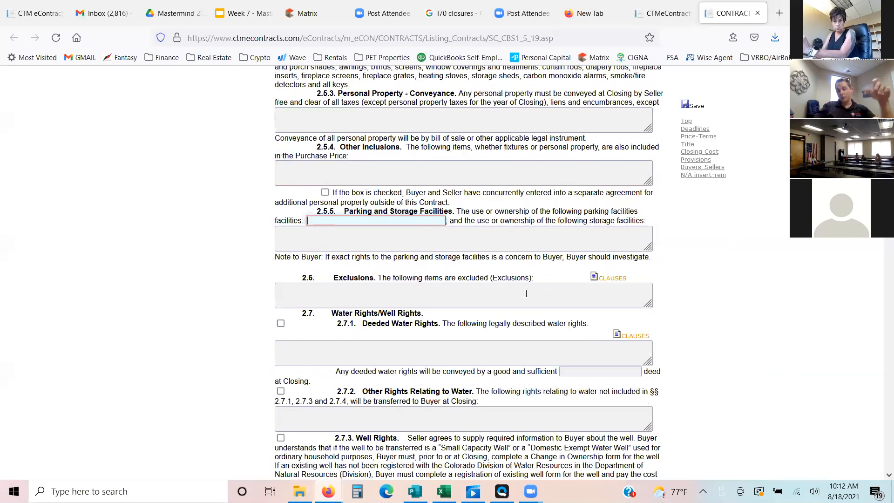
left_click(527, 294)
type("Selle")
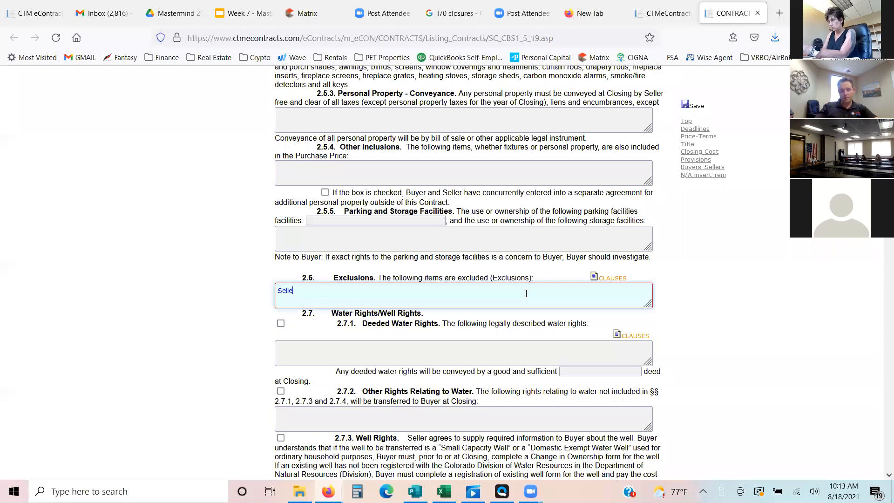
type("r's personal propert")
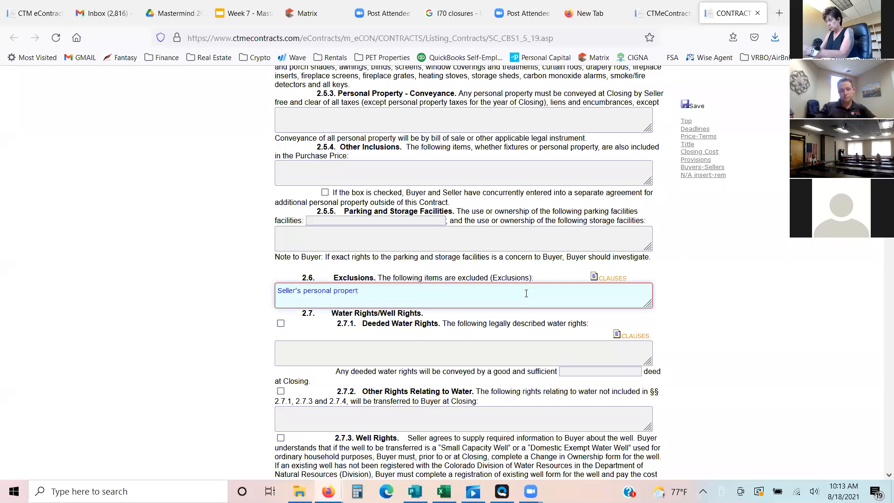
type("y and any ")
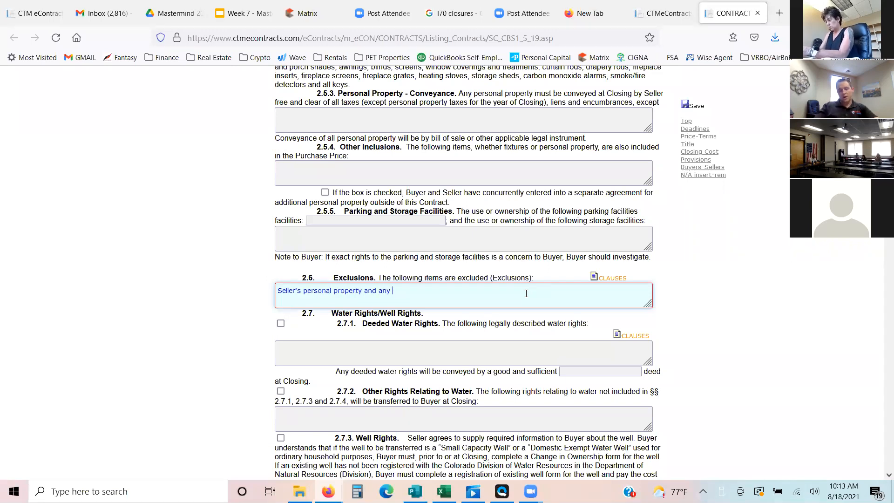
type("staging items.")
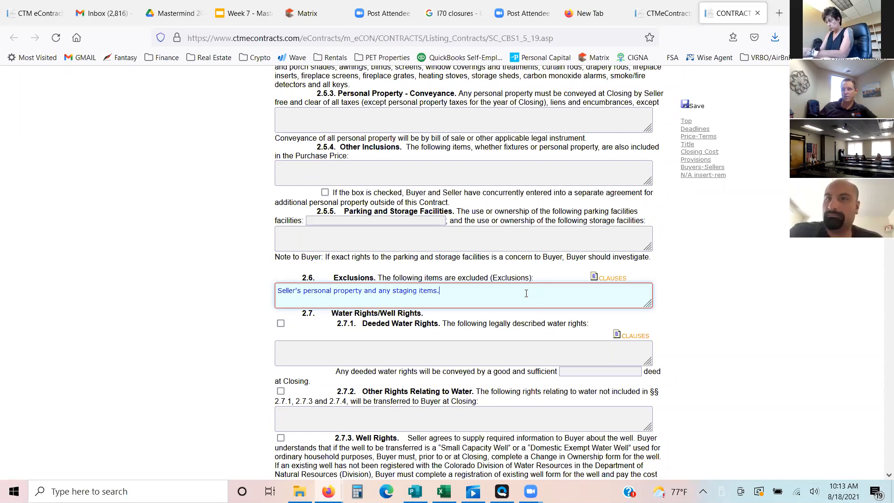
left_click_drag(527, 294, 362, 294)
left_click(557, 292)
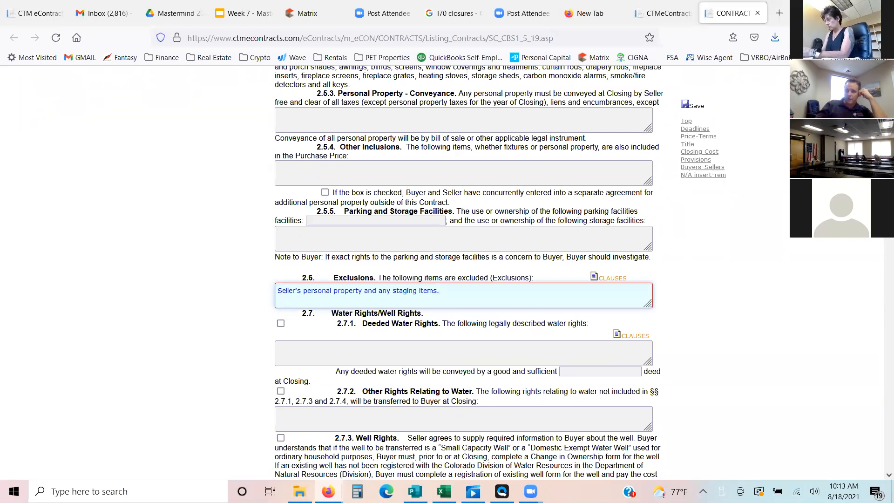
- Open the Auto Dating Deadlines tool for the section 3.1 Dates and Deadlines table
scroll(468, 273, "down", 1)
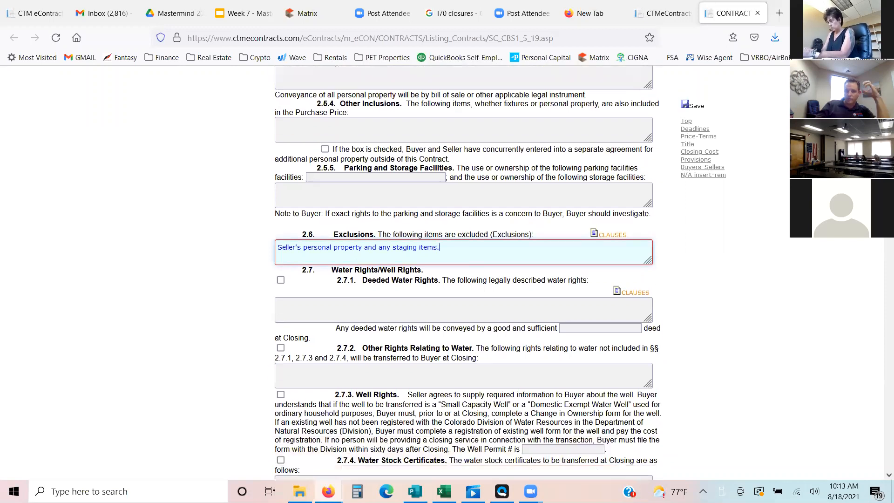
scroll(468, 273, "down", 1)
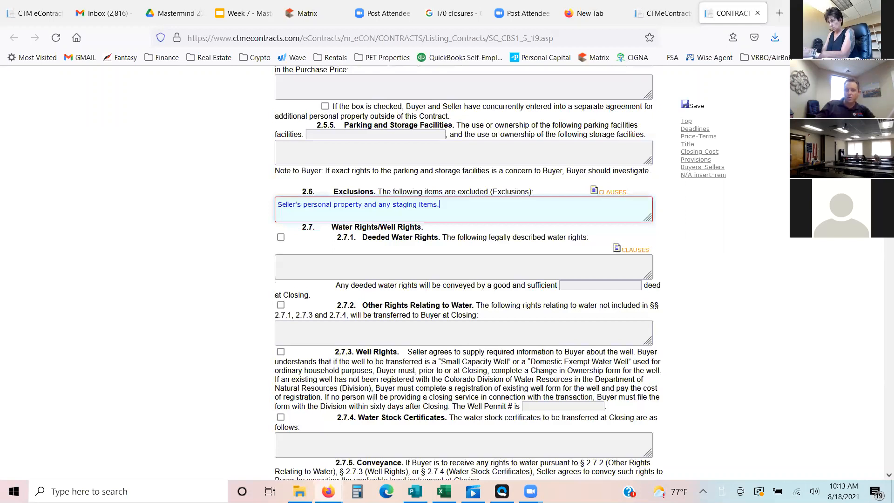
scroll(468, 273, "down", 4)
scroll(468, 273, "down", 3)
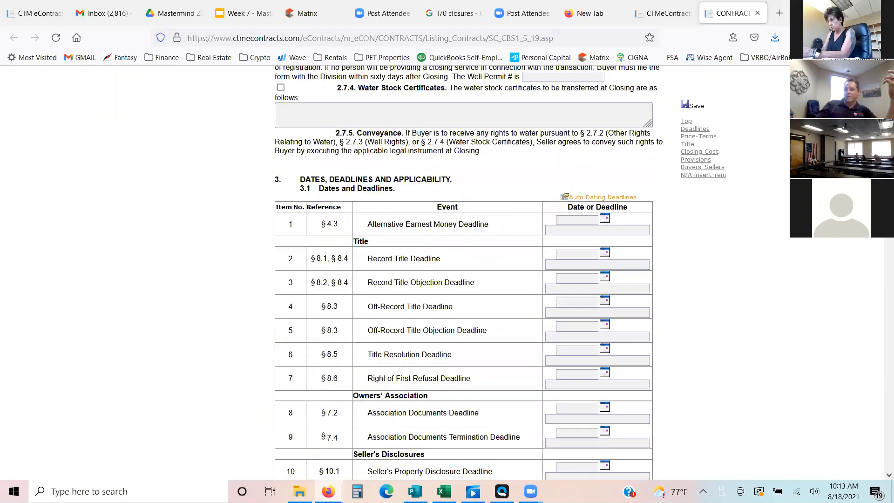
scroll(468, 273, "down", 2)
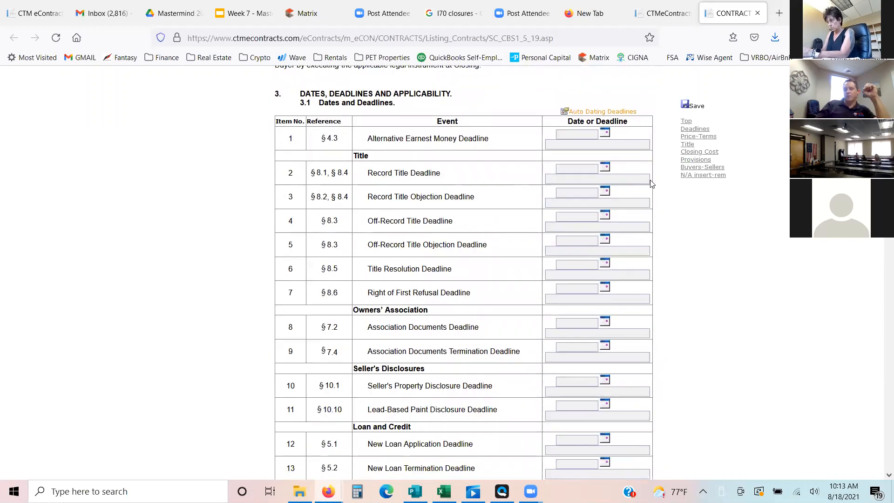
left_click(604, 115)
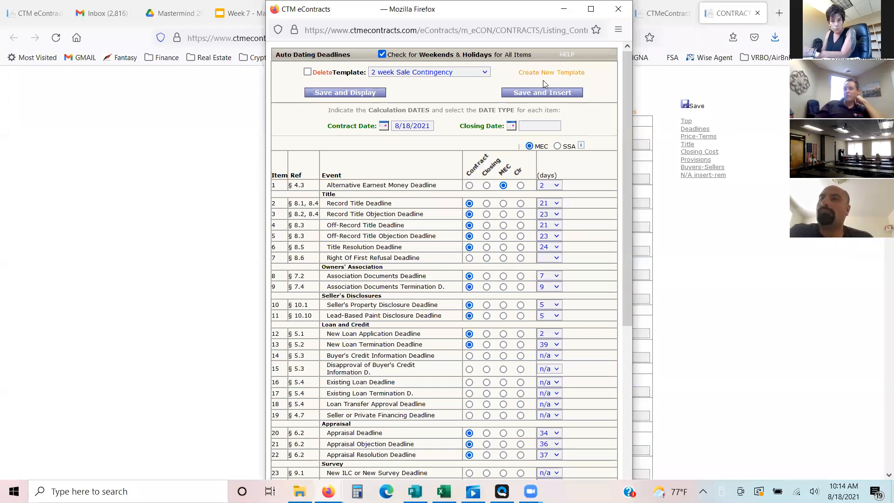
left_click(487, 73)
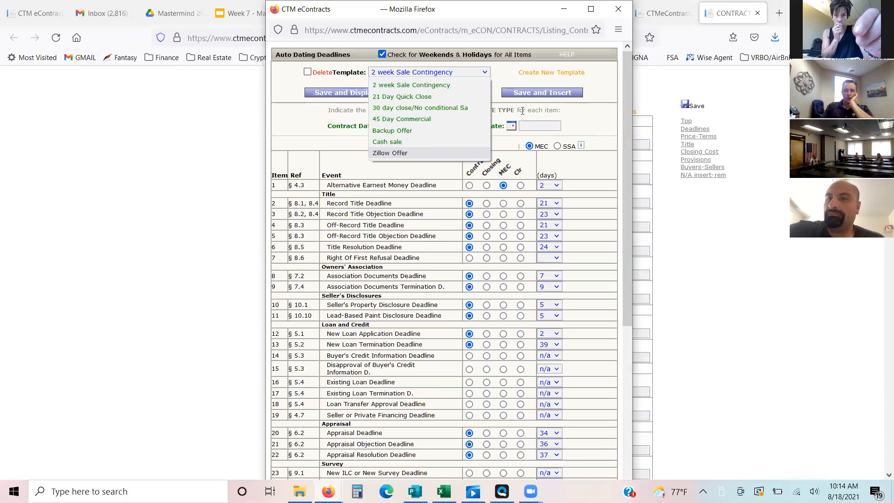
left_click(580, 106)
left_click(557, 75)
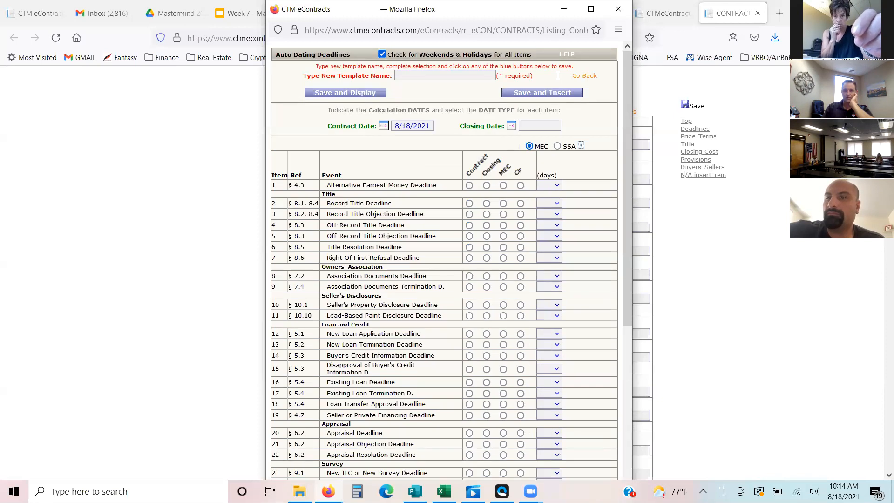
left_click(447, 76)
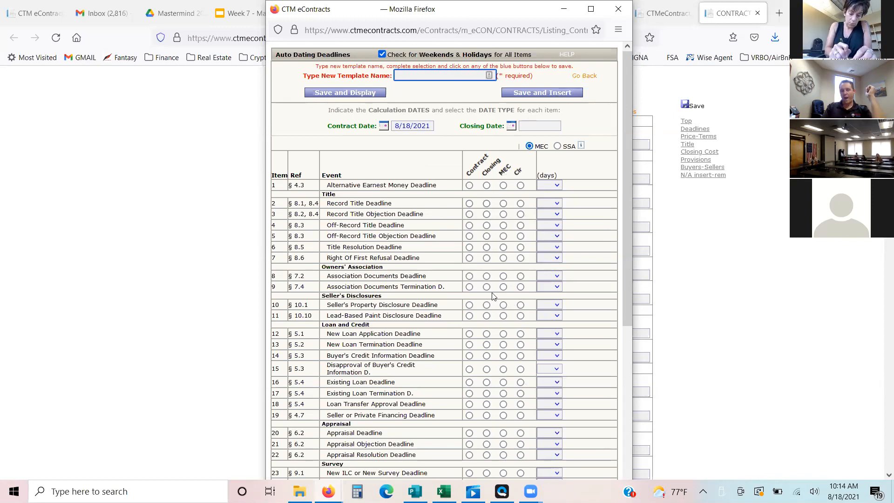
left_click(590, 79)
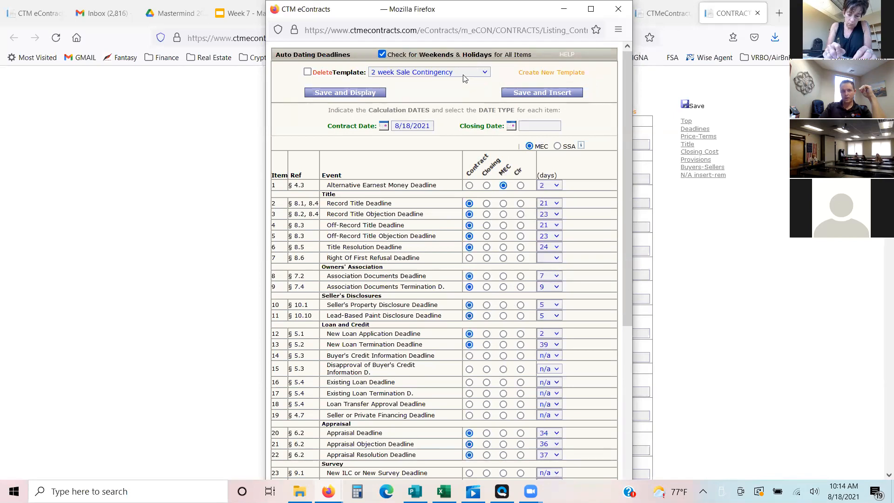
- Load the "30 day close/No conditional Sa" deadline template, check its day counts, and save and insert the deadlines into the contract
left_click(464, 75)
left_click(402, 107)
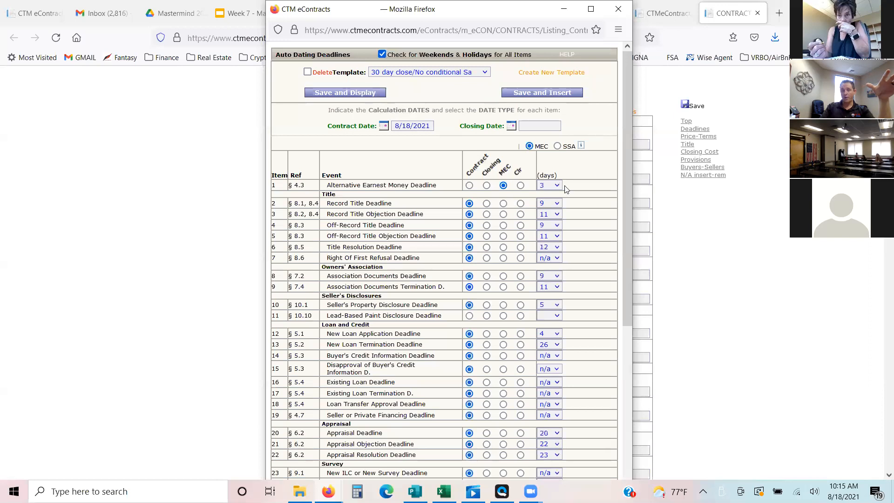
left_click_drag(627, 188, 624, 256)
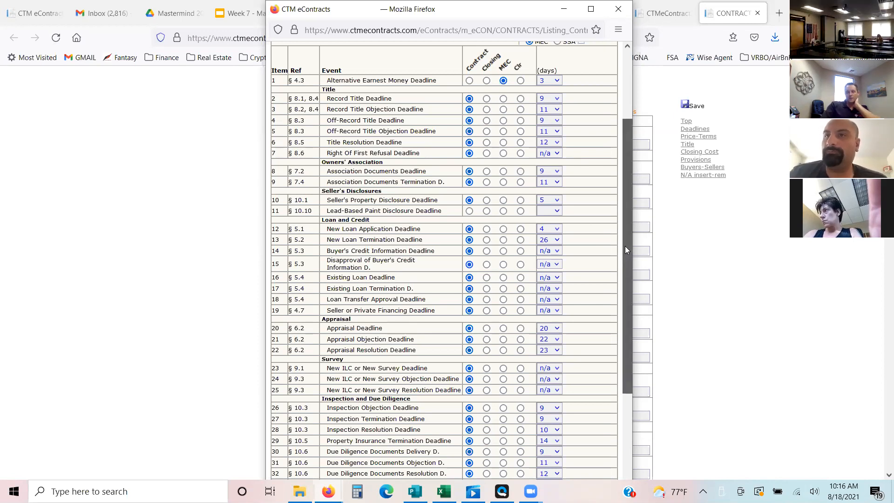
left_click_drag(625, 245, 638, 378)
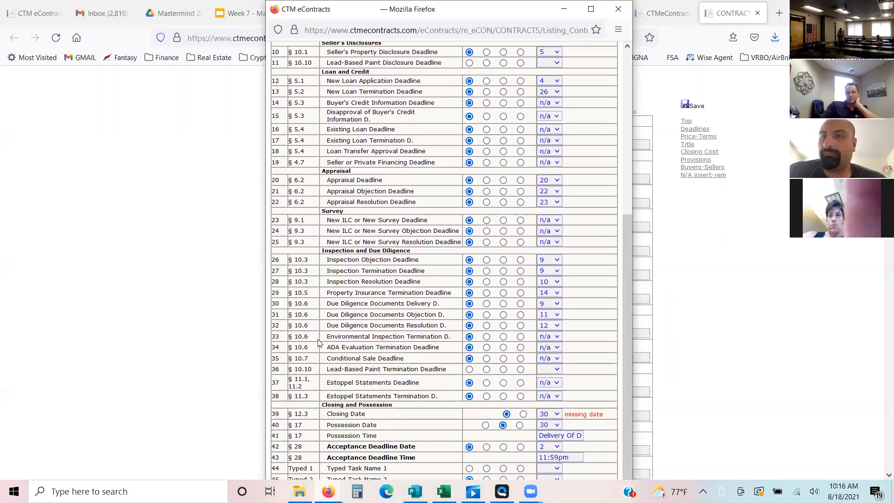
left_click_drag(294, 335, 335, 337)
left_click(350, 344)
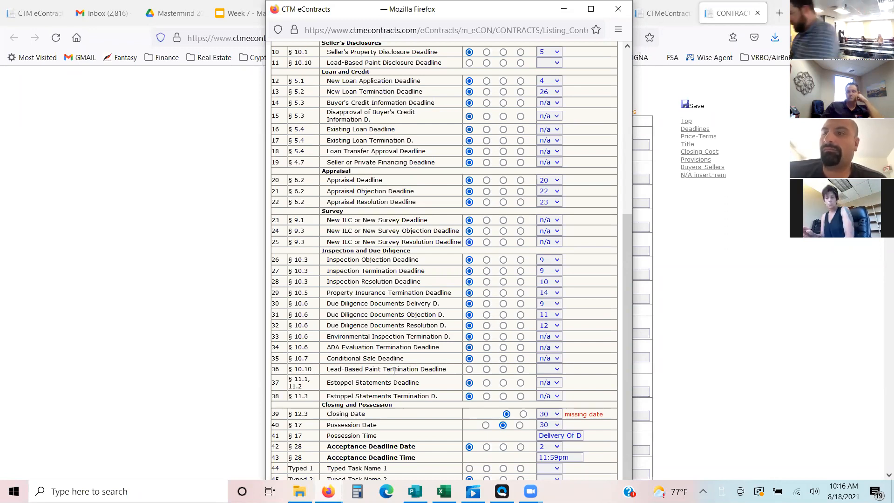
left_click_drag(624, 373, 605, 114)
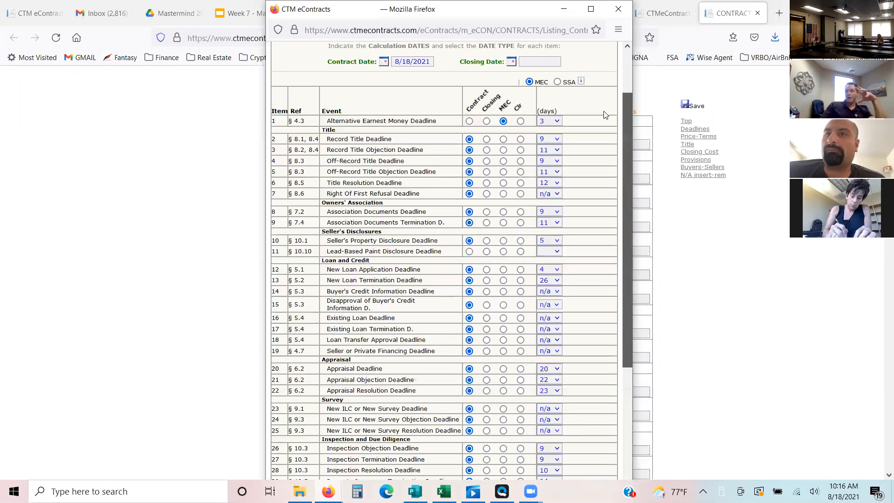
scroll(604, 114, "up", 2)
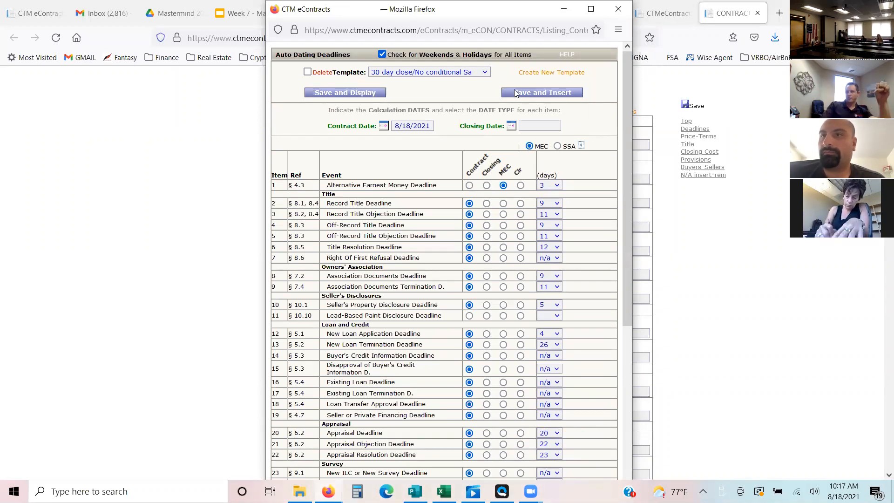
left_click(543, 93)
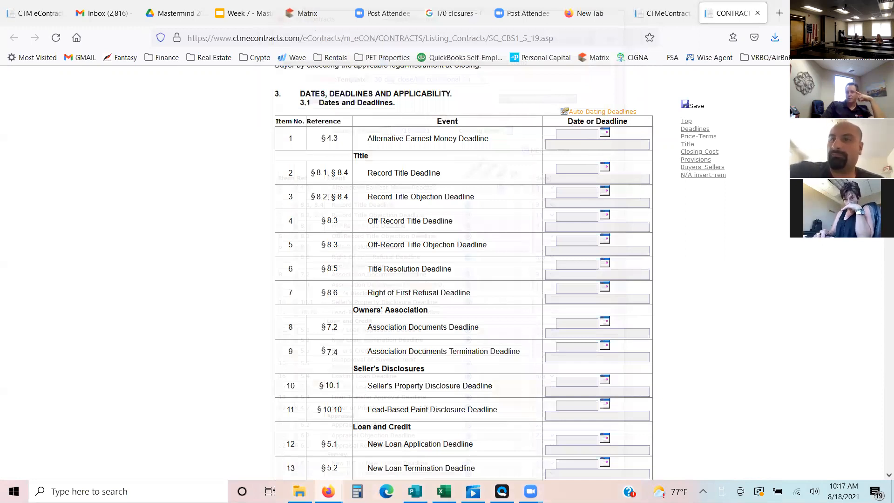
- Review the deadlines inserted in section 3.1, including the calendar for the Association Documents Deadline
scroll(470, 293, "up", 15)
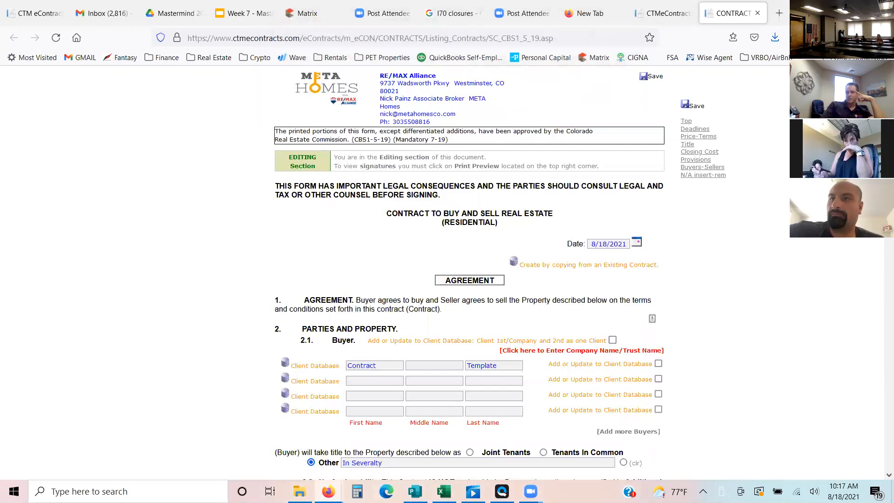
scroll(469, 279, "down", 9)
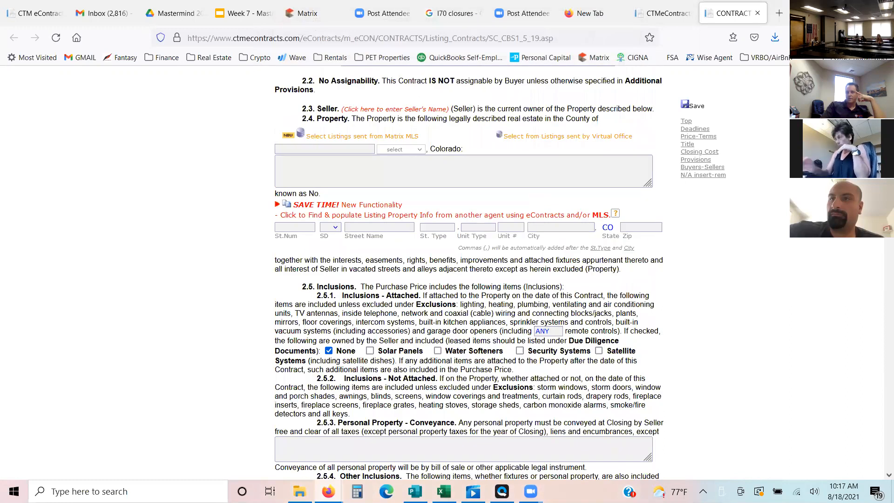
scroll(573, 142, "down", 10)
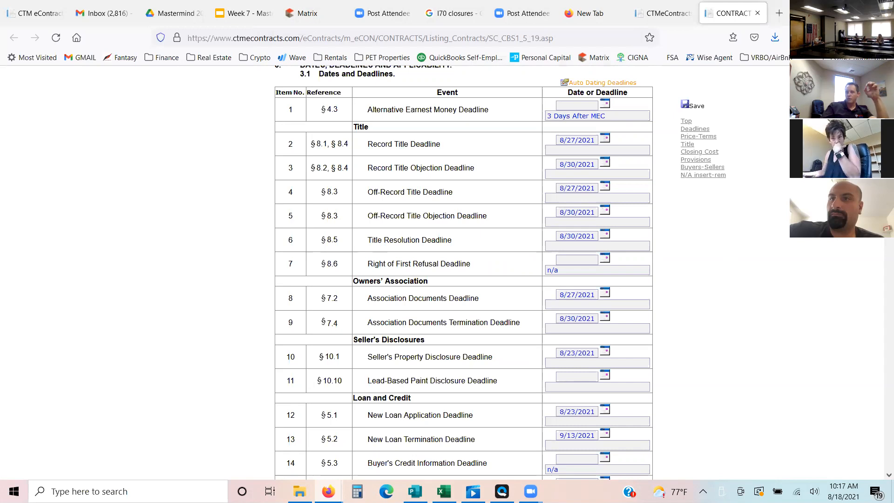
scroll(617, 195, "down", 3)
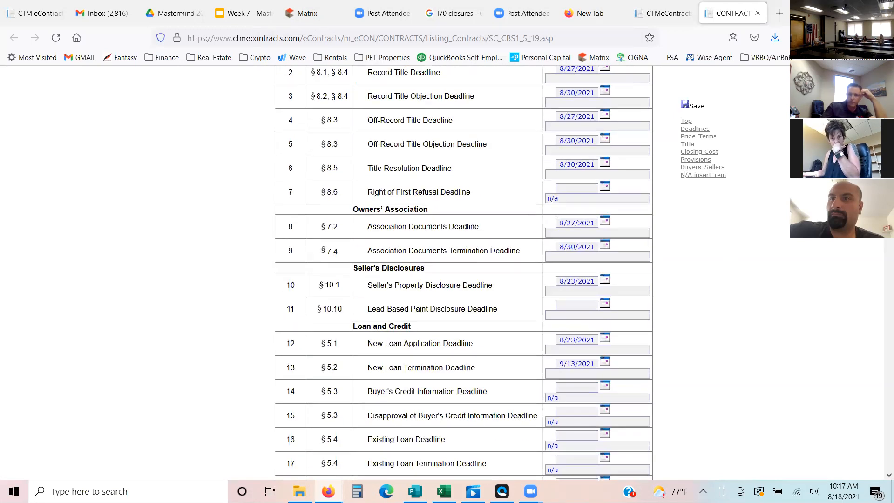
scroll(605, 207, "down", 1)
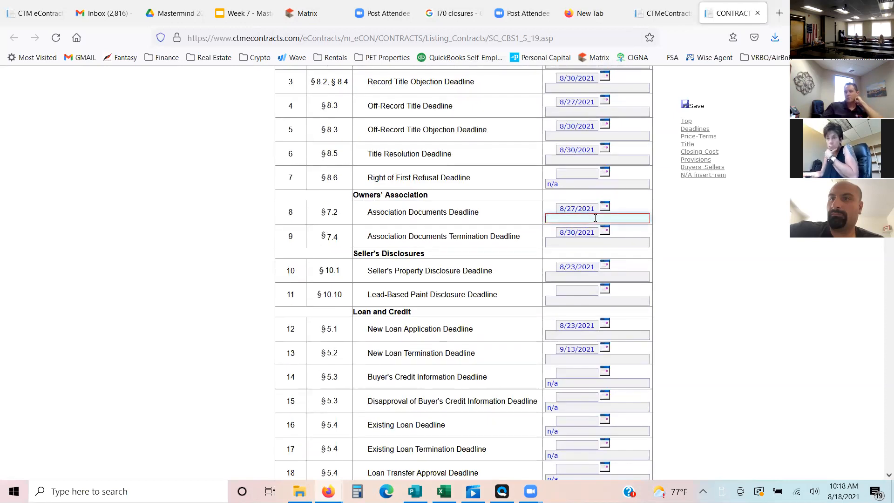
left_click(605, 207)
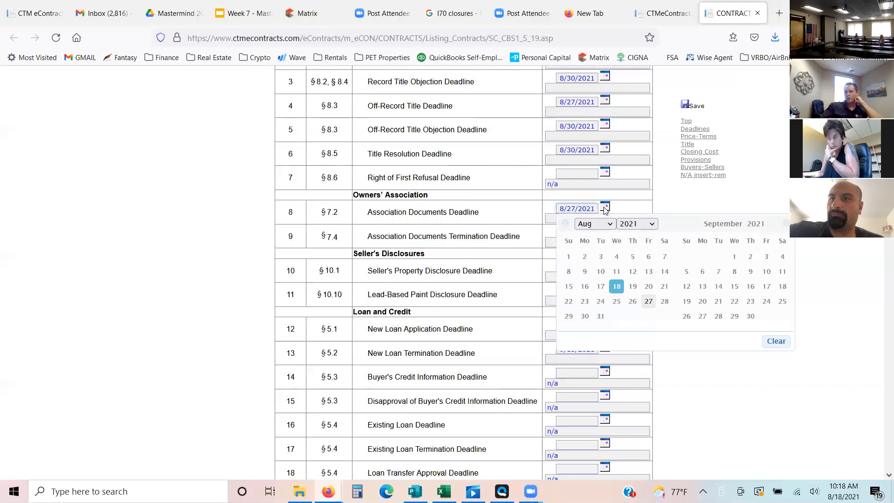
left_click(859, 316)
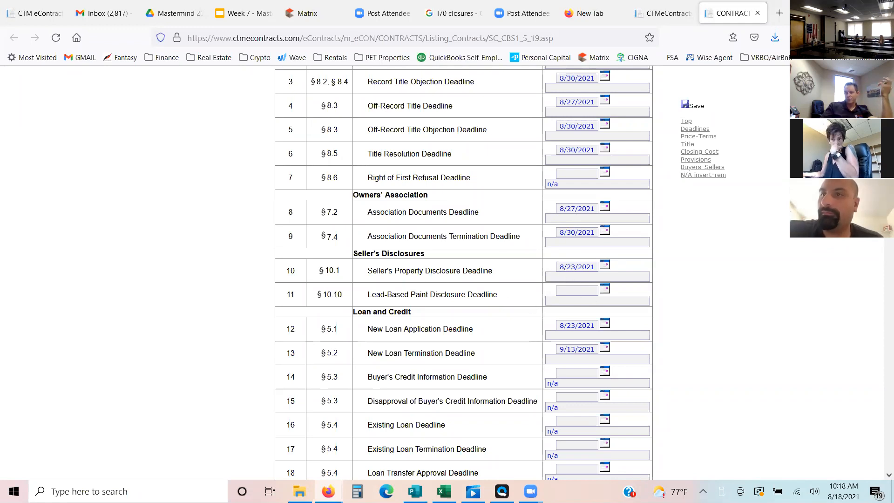
- Clear the New Loan Application Deadline date and enter "Completed" as its text instead
left_click(590, 337)
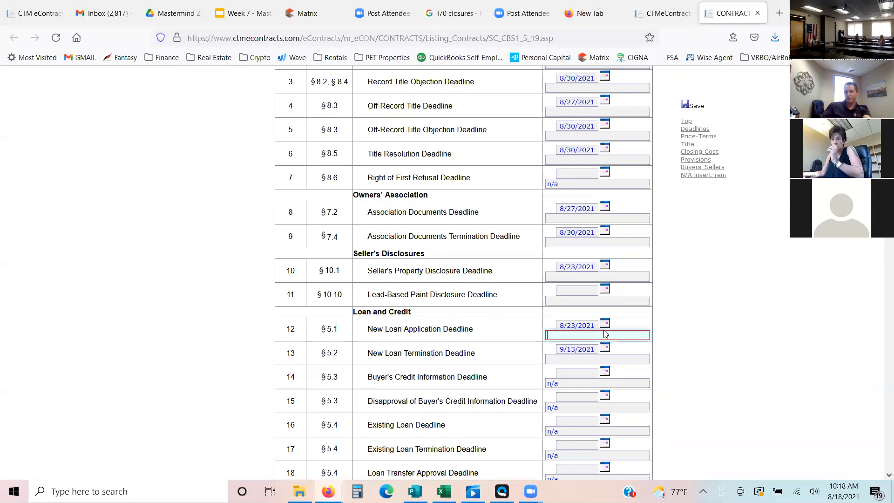
left_click(606, 324)
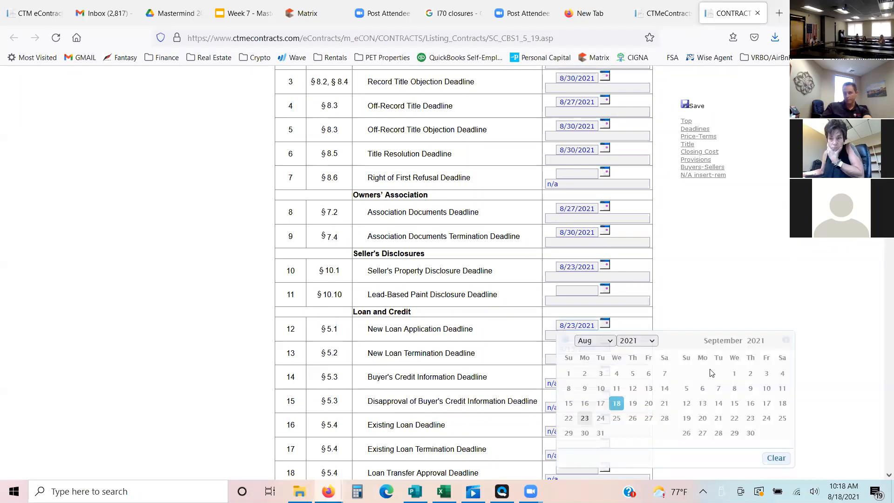
left_click(775, 458)
left_click(587, 335)
type("Completed")
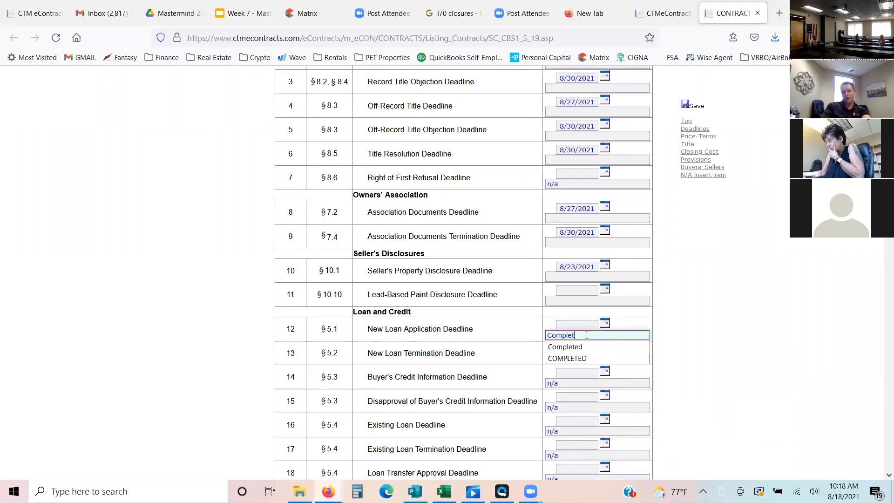
left_click(578, 347)
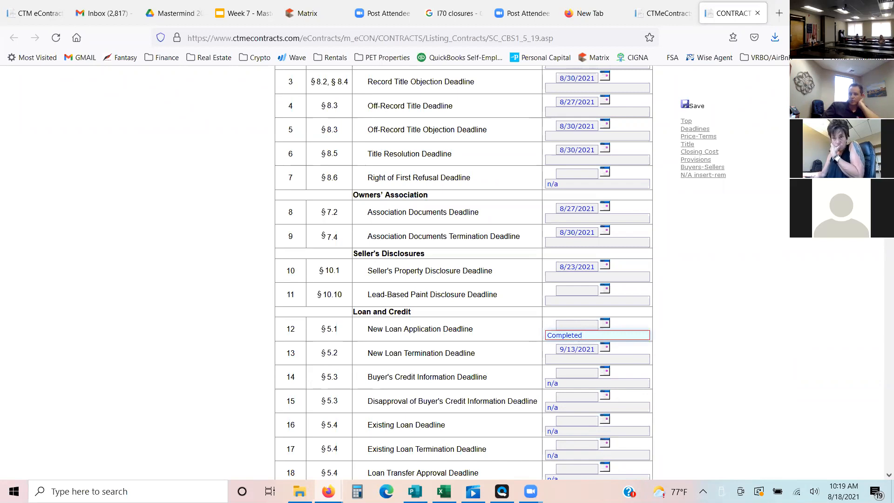
scroll(418, 192, "down", 3)
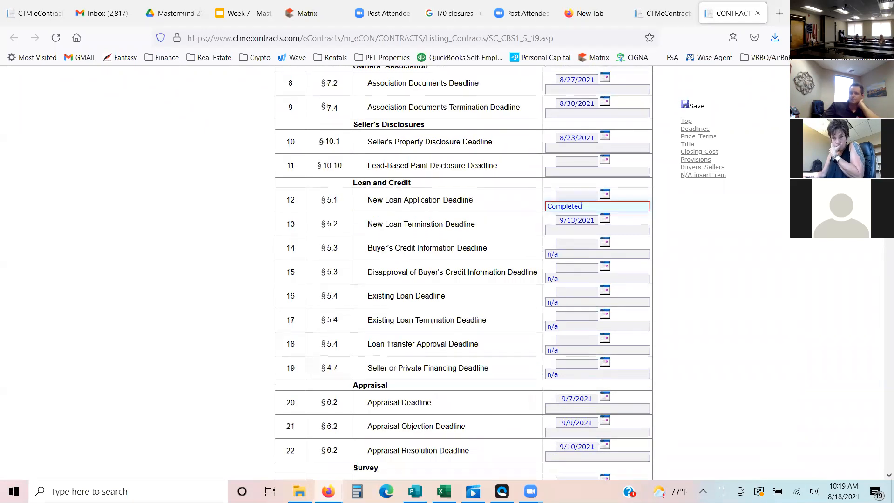
- Set the Property Insurance Termination Deadline in the section 3.1 table to 08/27/2021
scroll(418, 192, "down", 1)
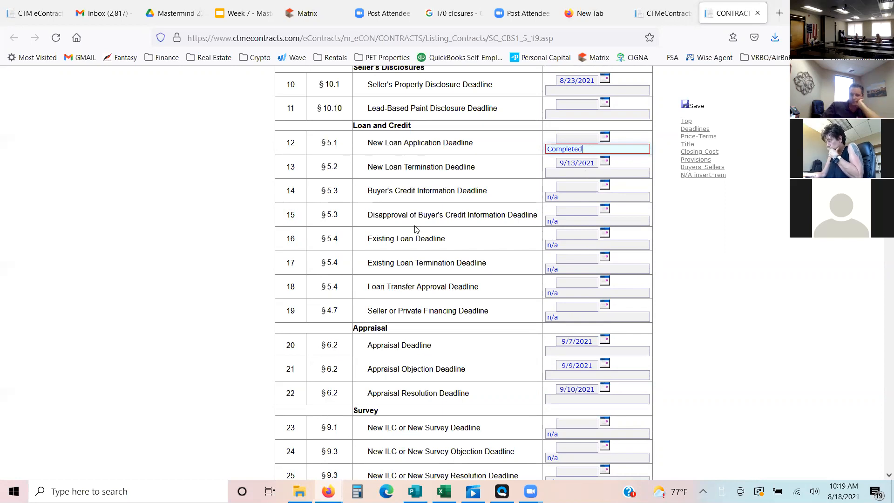
left_click_drag(385, 190, 433, 239)
left_click(433, 241)
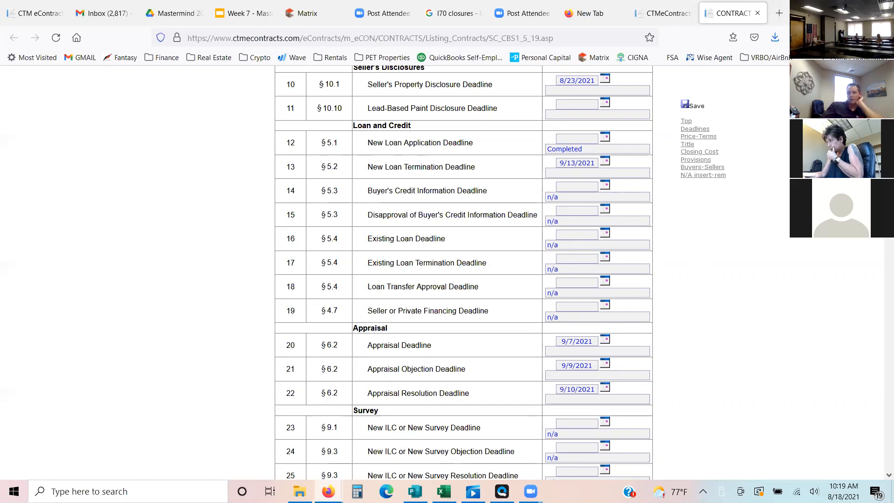
scroll(464, 272, "down", 1)
scroll(463, 273, "down", 2)
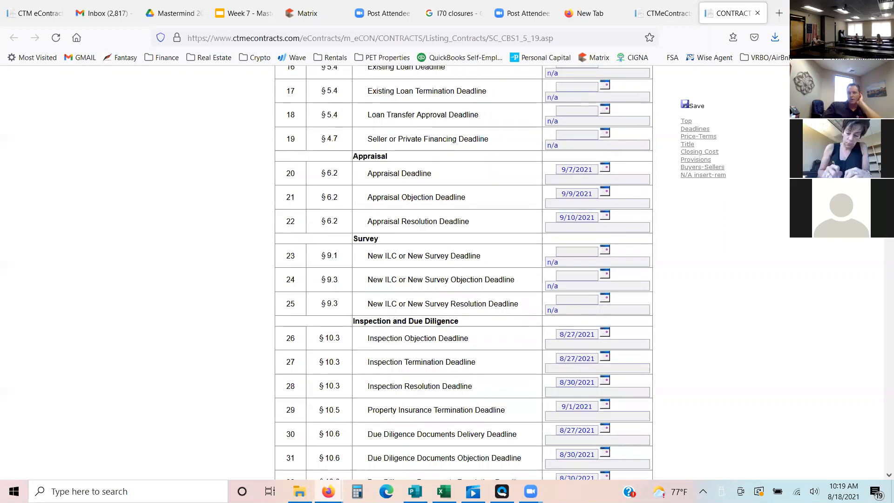
scroll(464, 272, "down", 2)
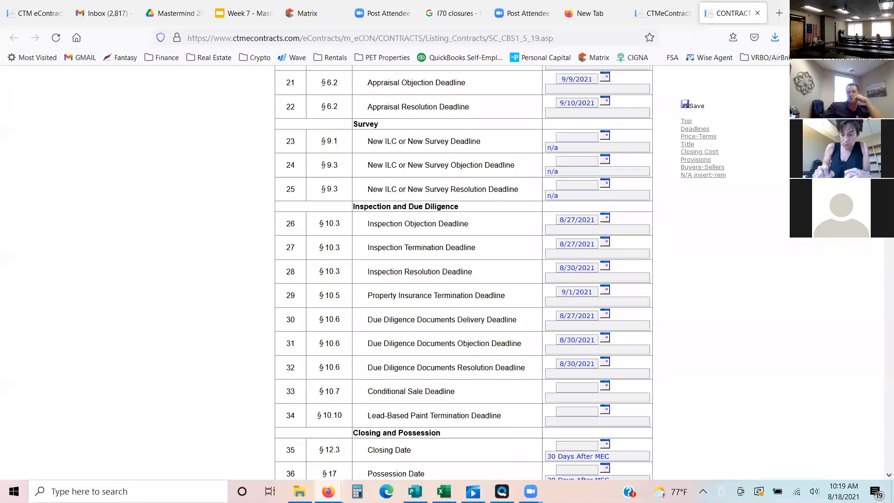
scroll(464, 273, "down", 1)
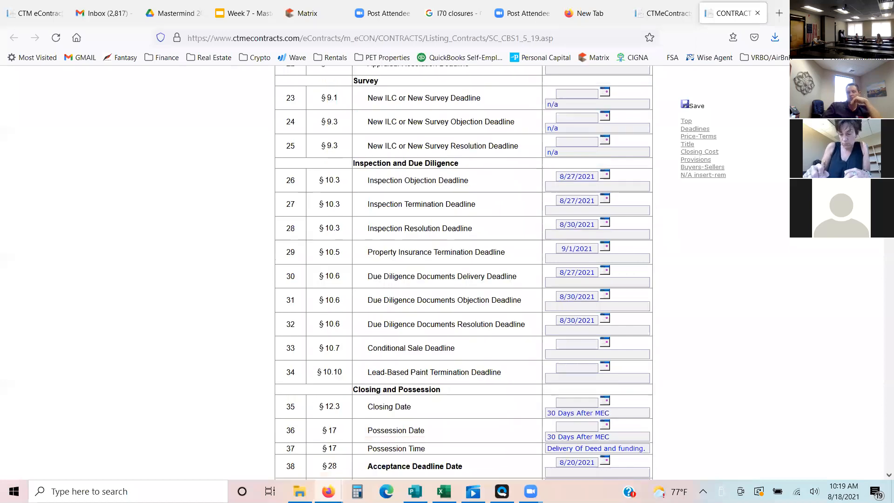
left_click(605, 247)
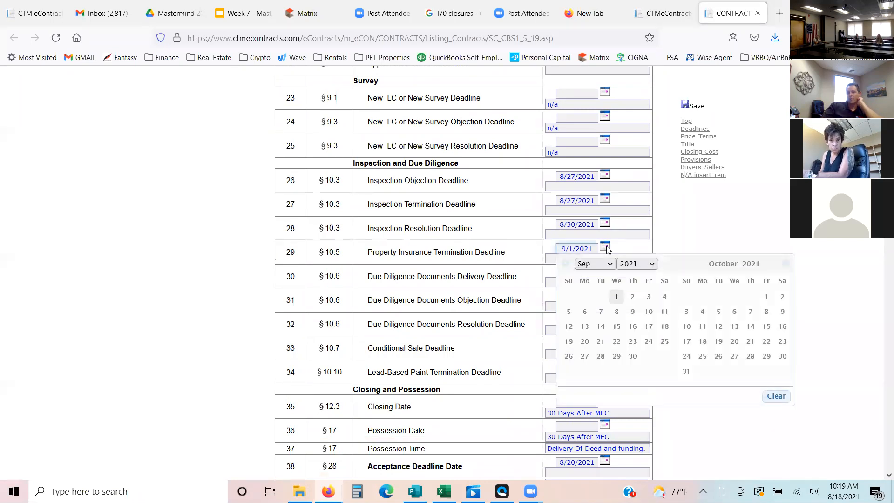
left_click(566, 264)
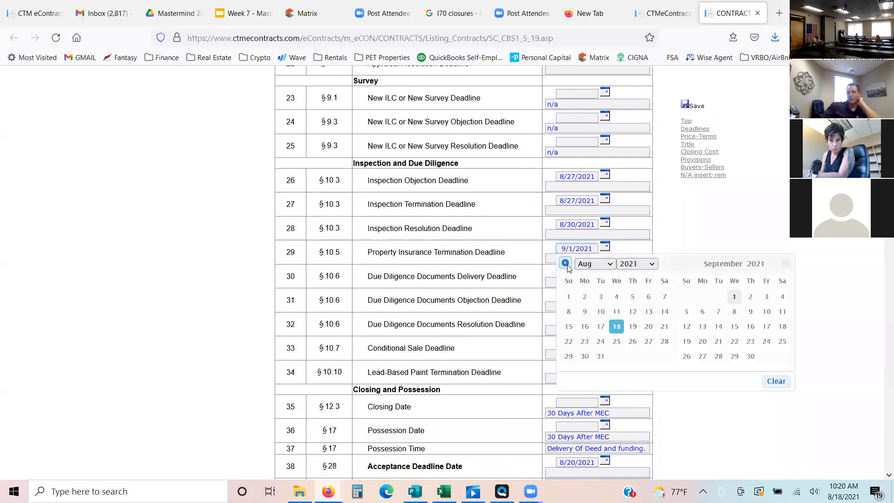
left_click(651, 342)
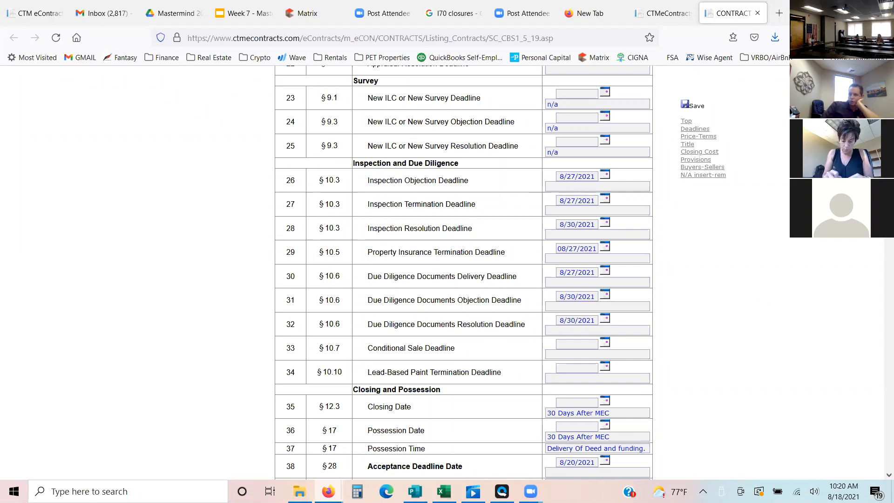
- Clear the Closing Date's "30 Days After MEC" text and set its date to 09/17/2021
scroll(622, 269, "down", 3)
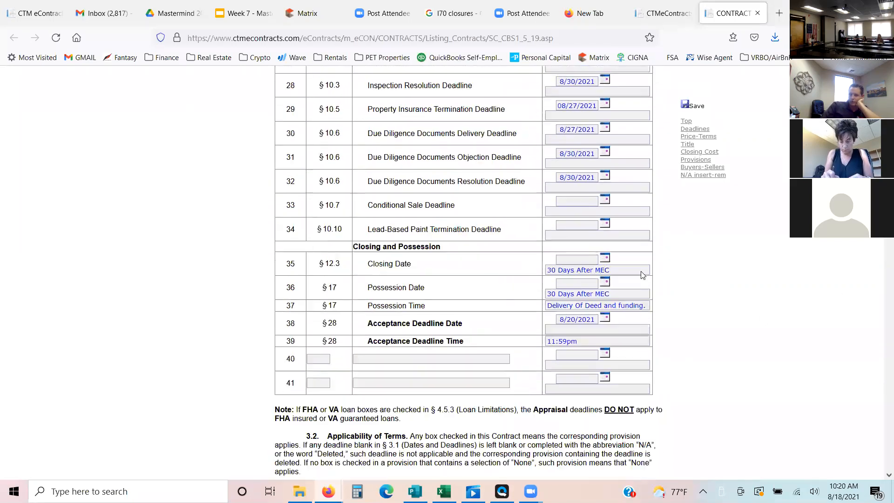
left_click(621, 269)
left_click_drag(611, 269, 433, 256)
key("BackSpace")
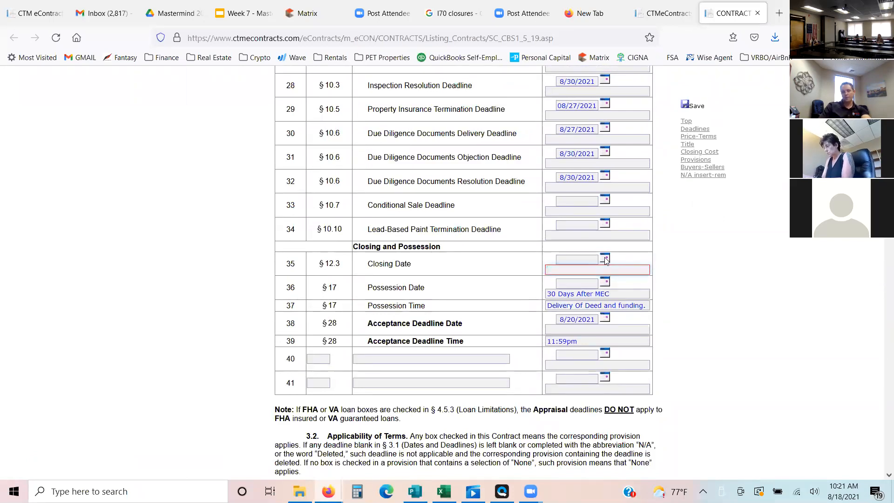
left_click(605, 259)
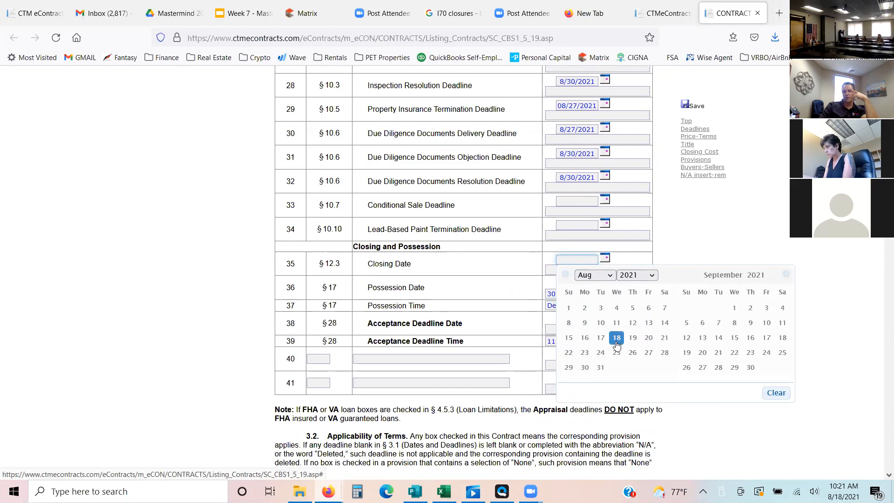
left_click(768, 339)
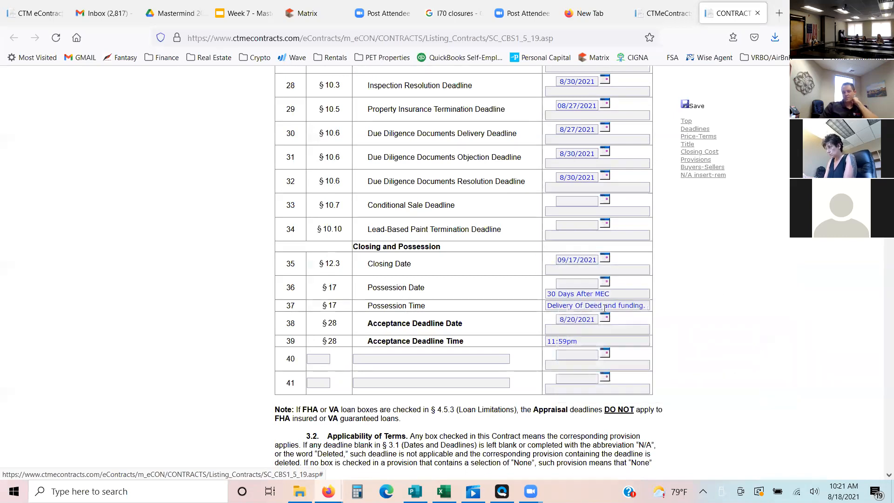
- Set the Possession Date to 09/17/2021 and clear its "30 Days After MEC" text
left_click(605, 282)
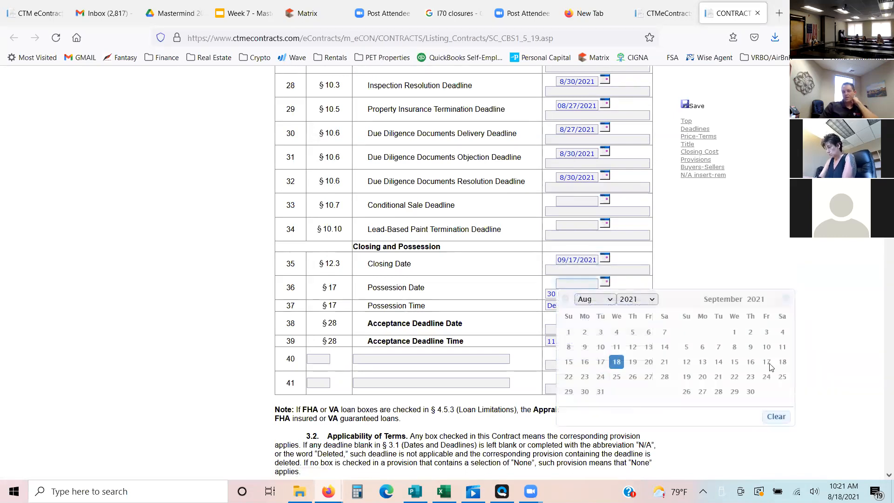
left_click(767, 362)
triple_click(618, 294)
key("BackSpace")
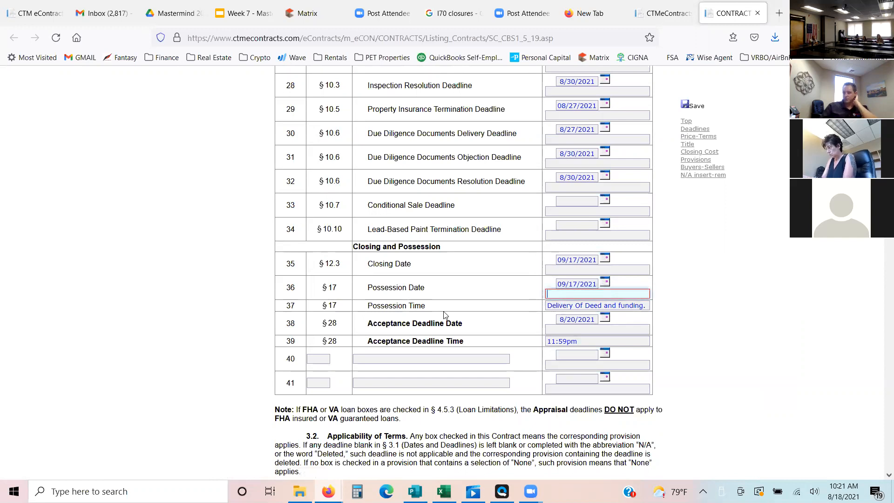
left_click(643, 307)
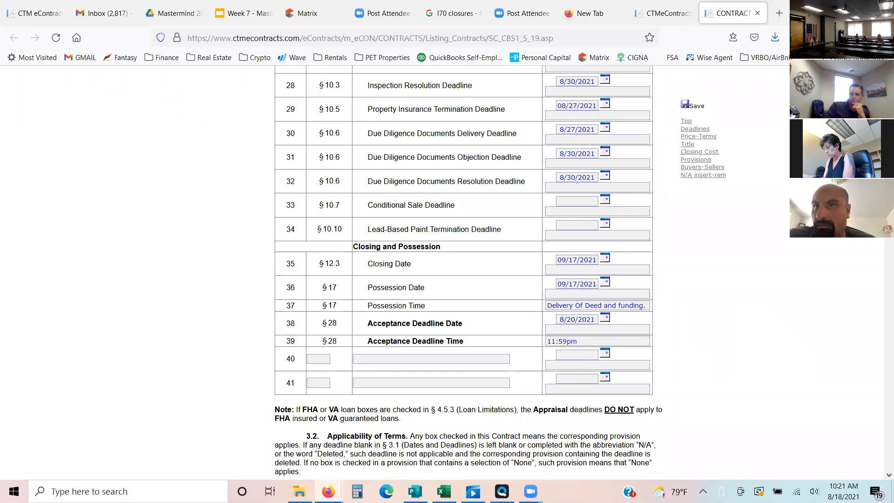
- Enter 0 as the Seller Concession amount in section 4.2
scroll(725, 308, "down", 2)
scroll(466, 275, "down", 5)
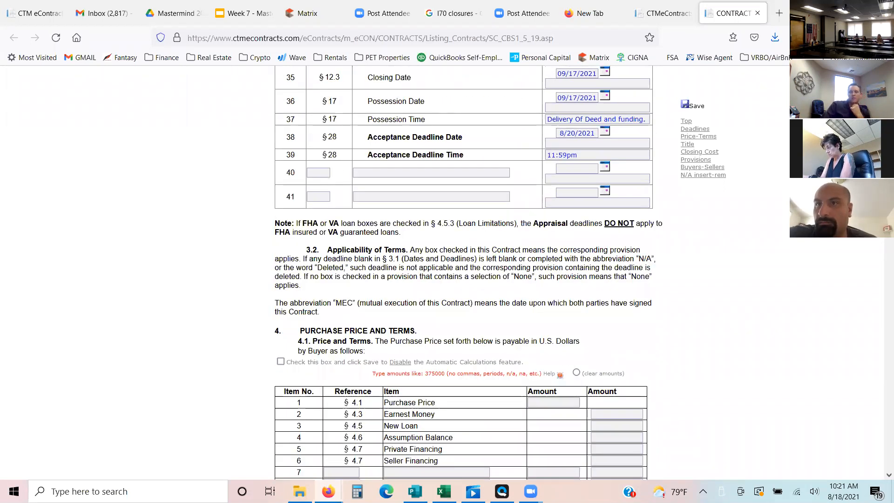
scroll(465, 275, "down", 5)
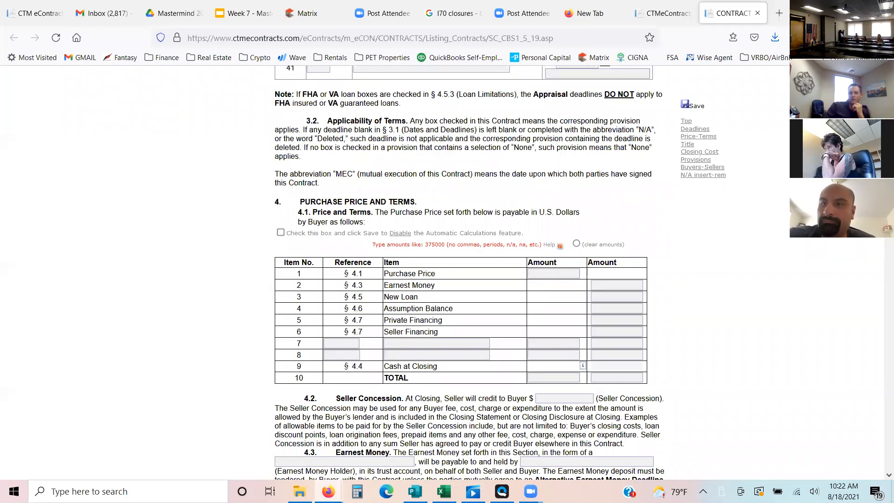
scroll(466, 275, "down", 2)
scroll(541, 190, "down", 5)
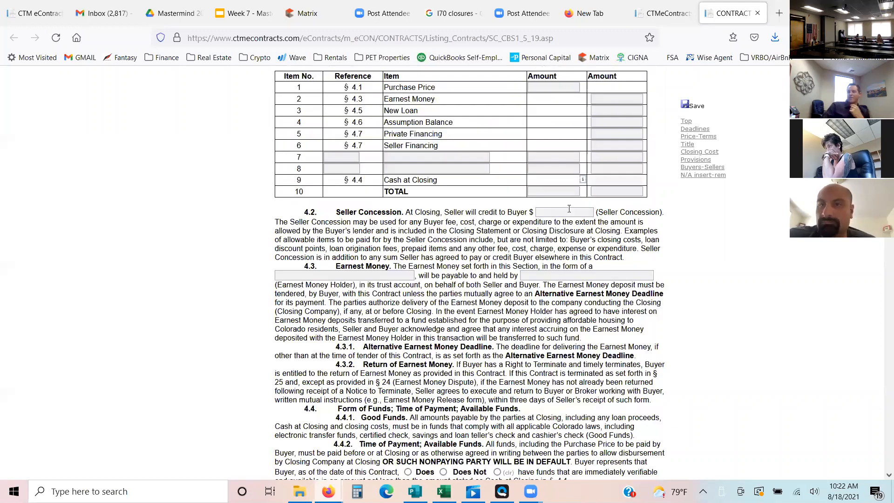
left_click(570, 209)
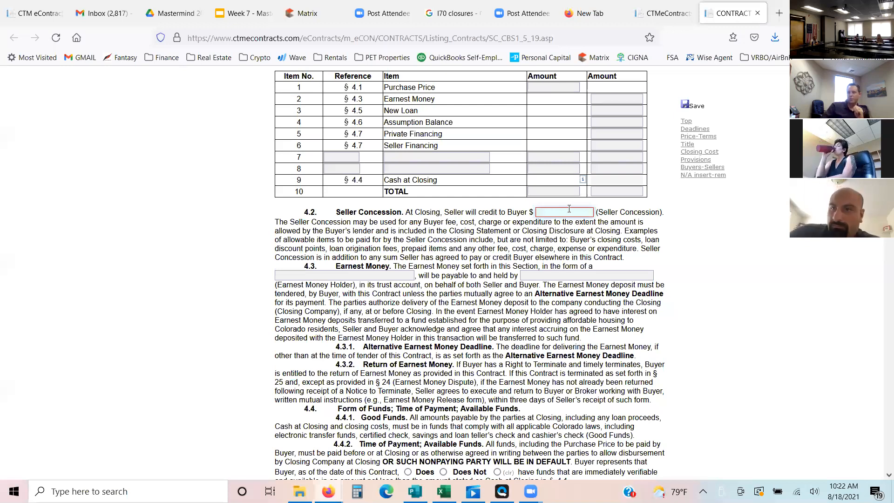
type("0")
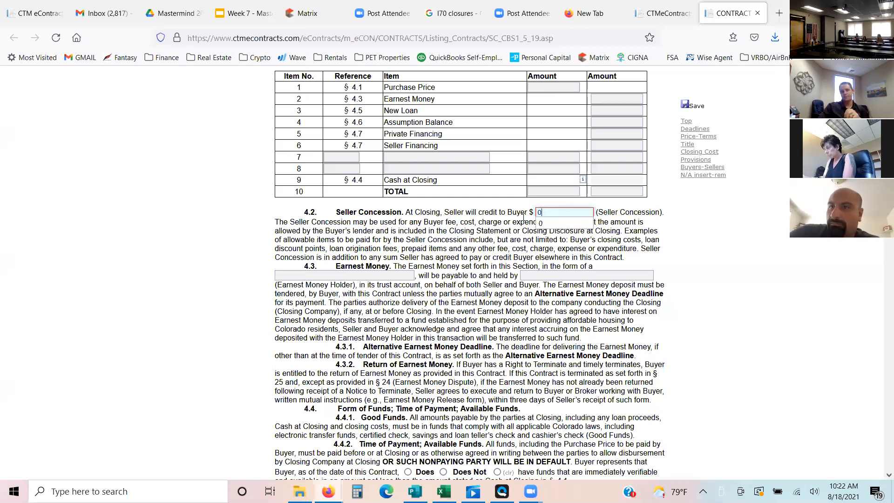
- Enter "Good Funds" as the form of the earnest money in section 4.3
left_click(332, 276)
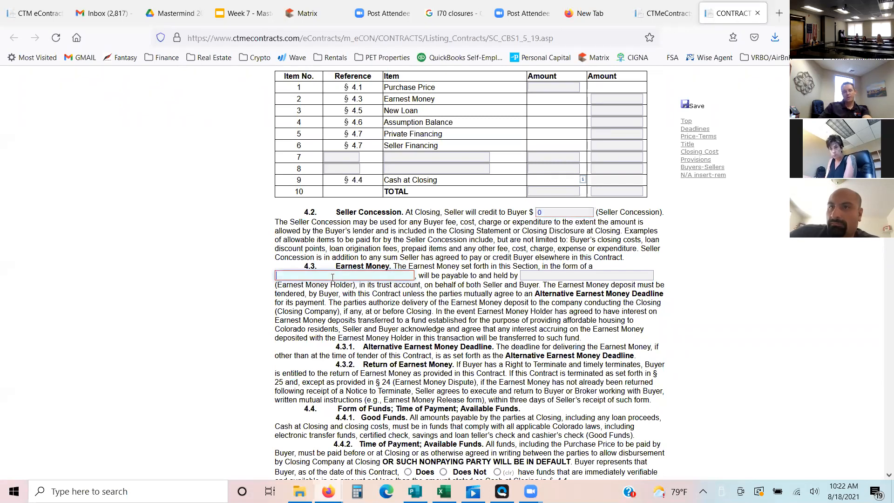
type("Good FUnds")
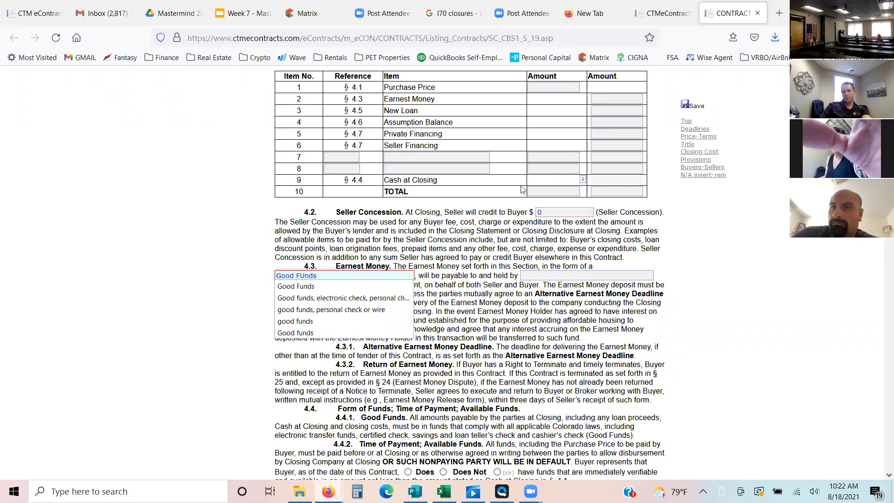
left_click(553, 214)
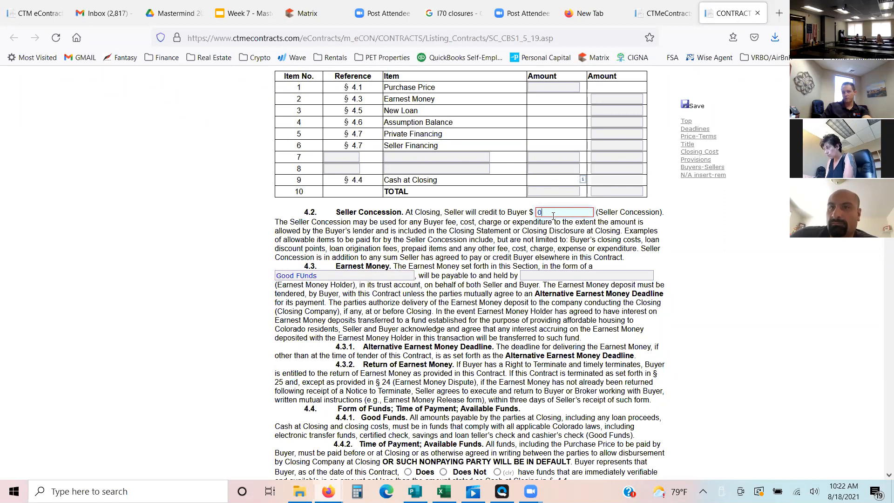
left_click(355, 275)
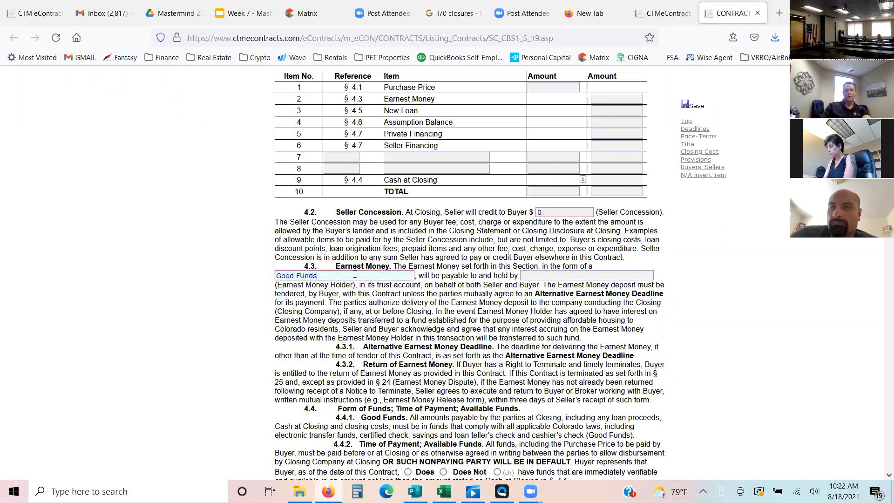
key("BackSpace")
key("BackSpace")
key("BackSpace")
key("BackSpace")
type("unds")
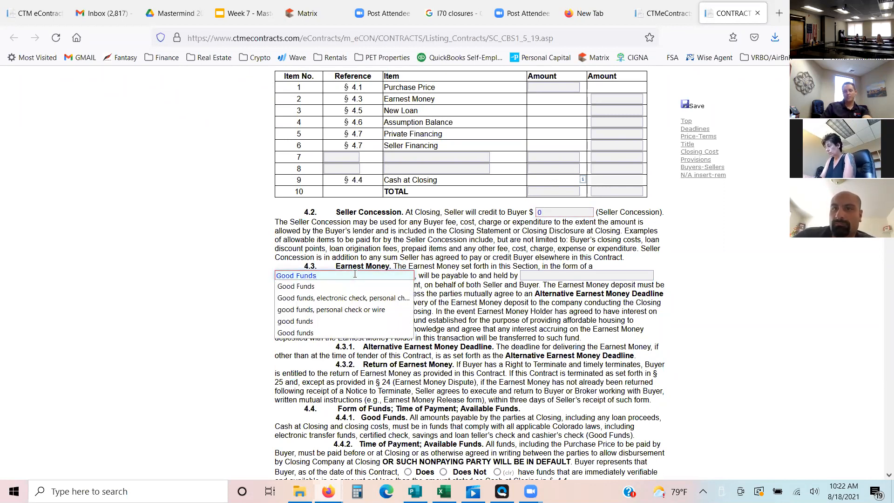
left_click(472, 246)
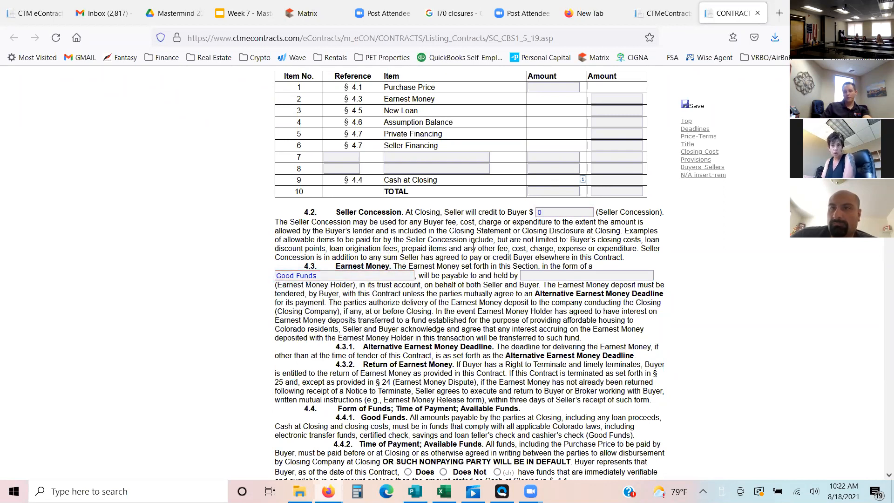
left_click(555, 273)
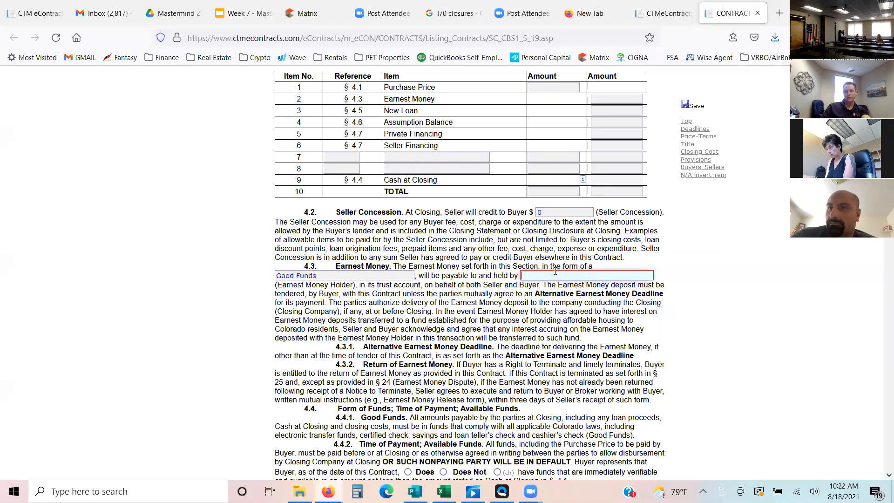
type("Title ")
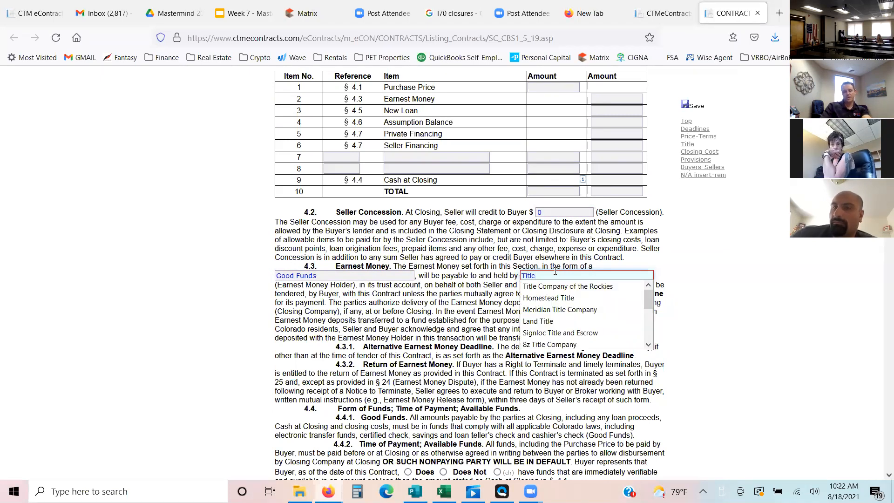
type("Company")
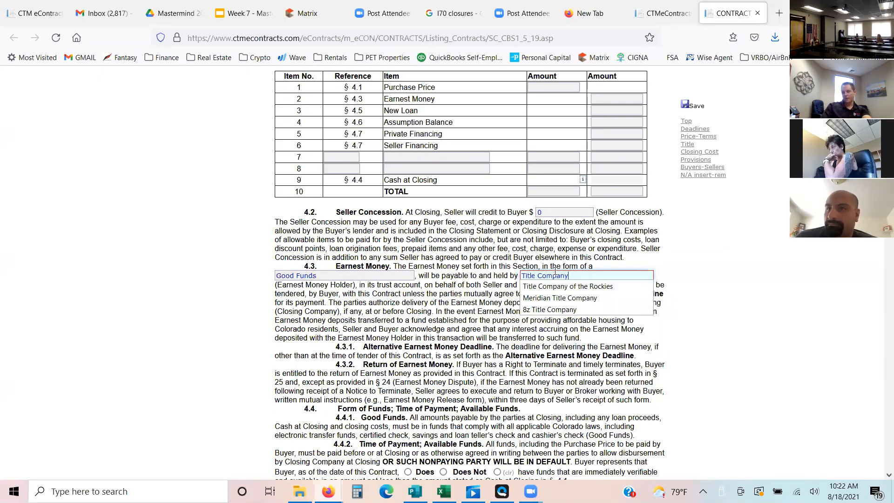
key("BackSpace")
key("BackSpace")
key("BackSpace")
key("BackSpace")
key("BackSpace")
key("BackSpace")
key("BackSpace")
key("BackSpace")
key("BackSpace")
key("BackSpace")
key("BackSpace")
key("BackSpace")
key("BackSpace")
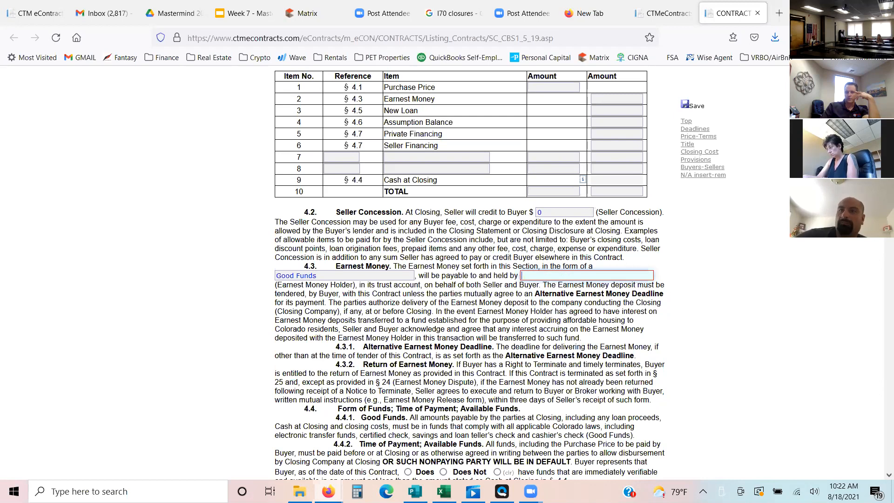
- Indicate in section 4.4.2 that the Buyer "Does" have immediately verifiable and available funds
scroll(630, 474, "down", 1)
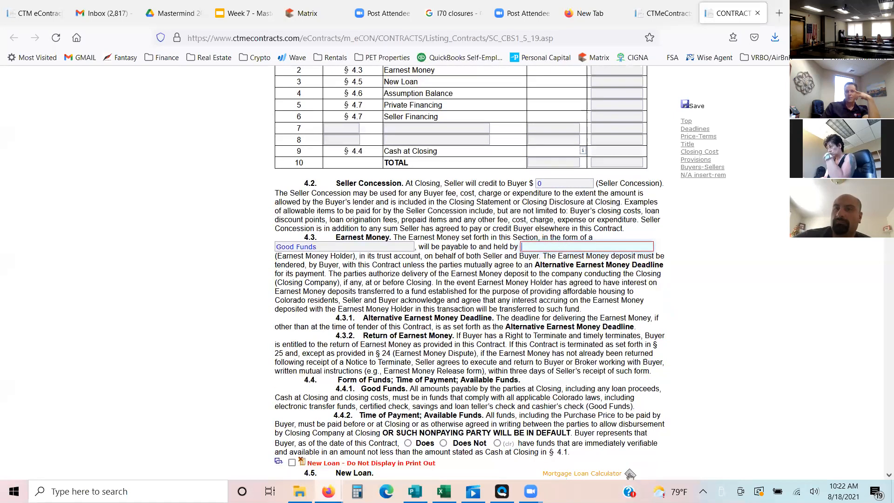
scroll(384, 258, "down", 3)
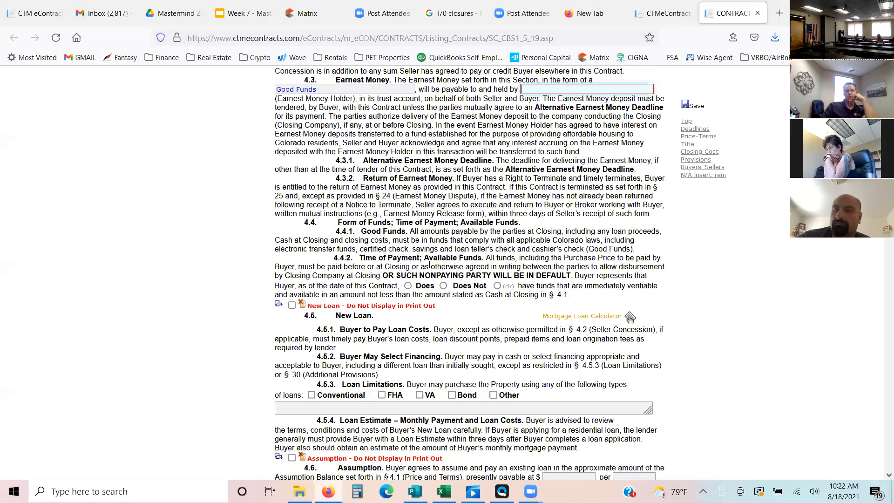
left_click(409, 286)
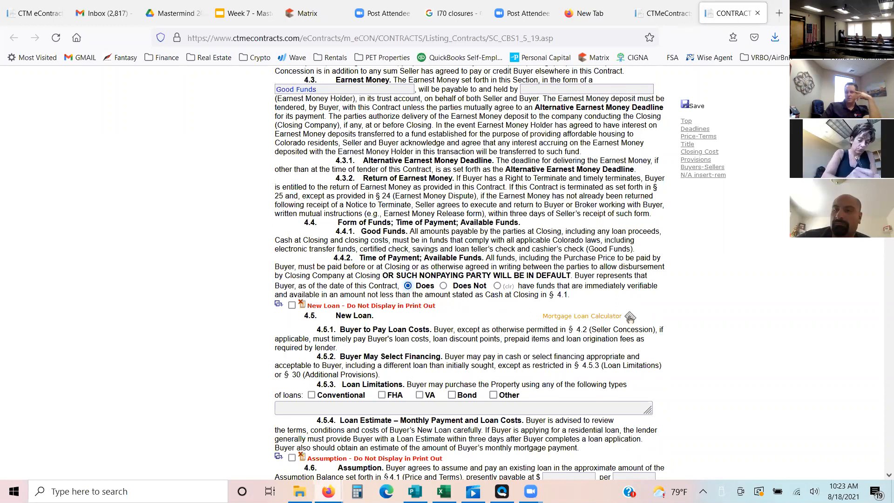
scroll(605, 311, "up", 6)
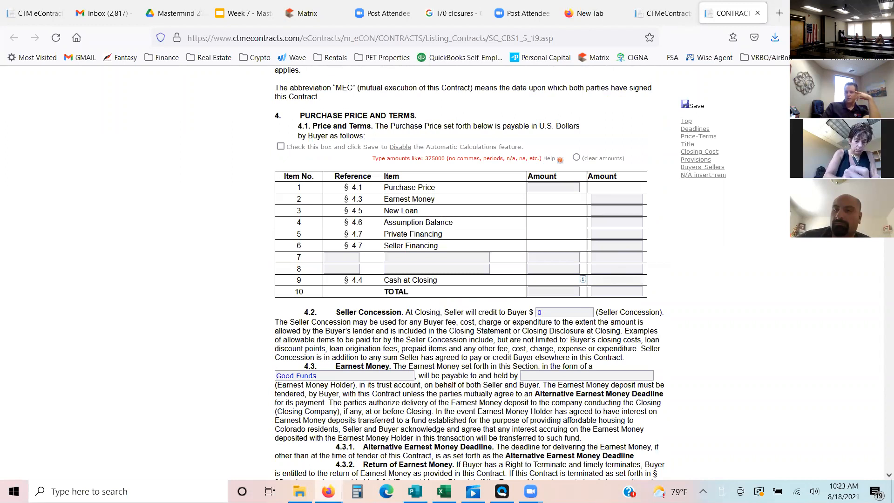
scroll(708, 250, "down", 8)
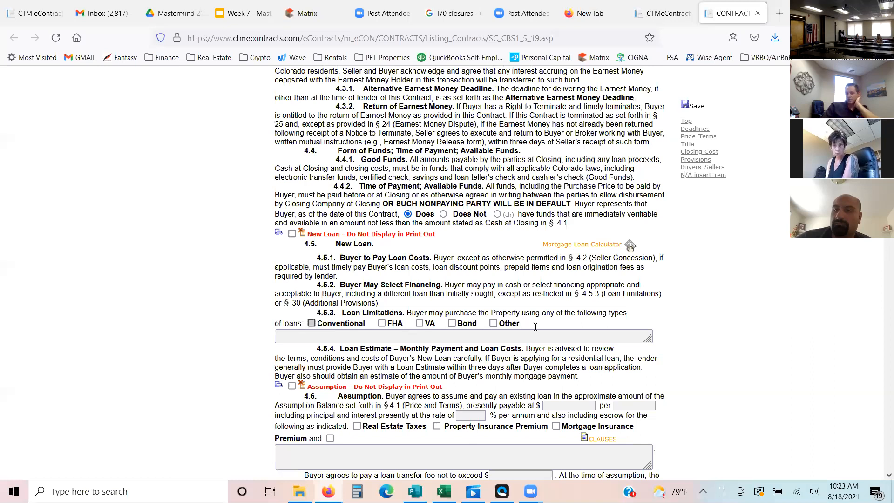
- Mark Conventional as the allowed loan type in section 4.5.3, Loan Limitations
key("space")
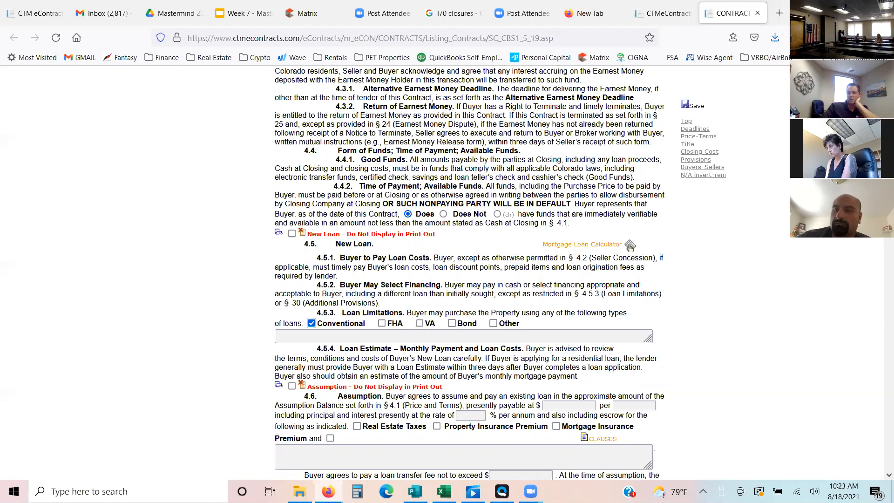
- Set the Buyer as the party paying the Cost of the Appraisal in section 6.4
scroll(469, 273, "down", 1)
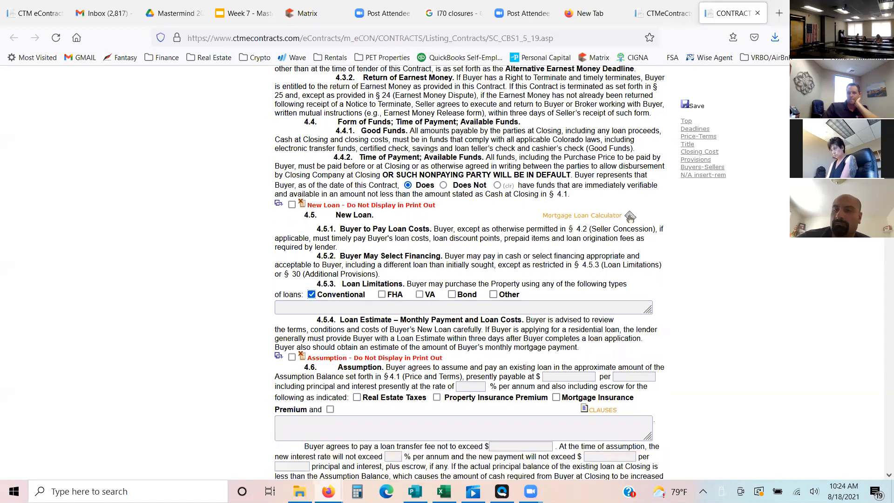
scroll(470, 275, "down", 5)
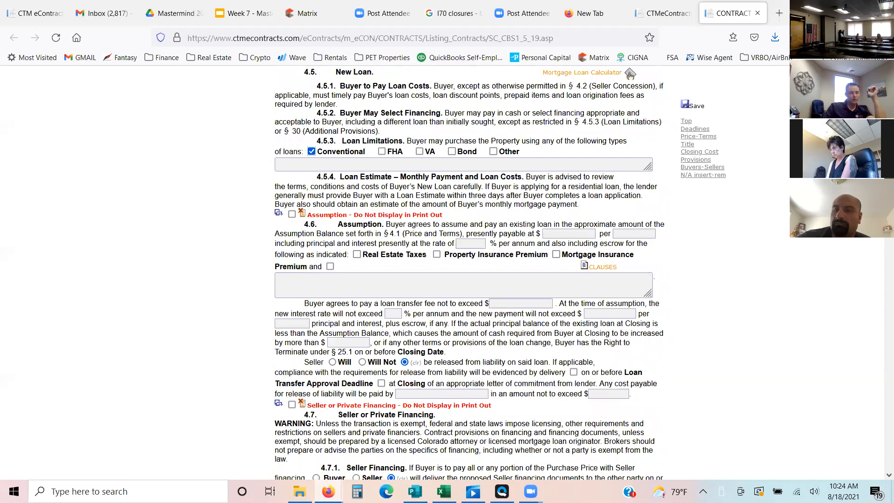
scroll(469, 275, "down", 9)
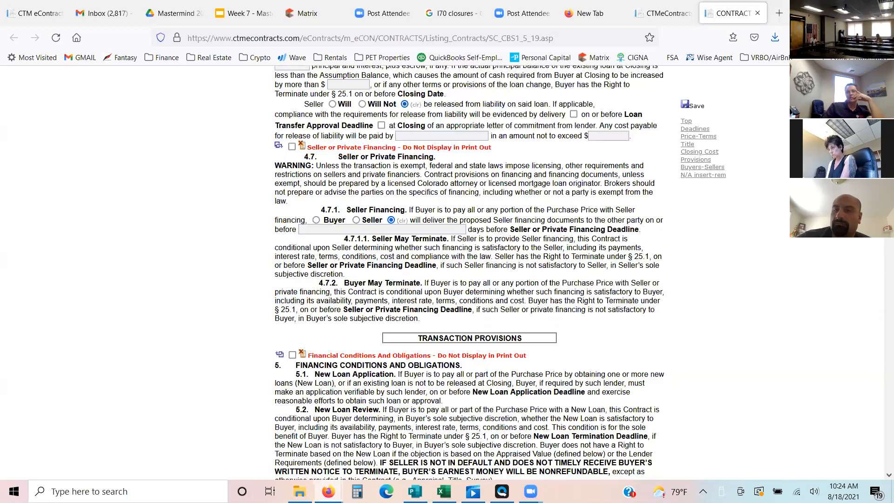
scroll(381, 166, "down", 8)
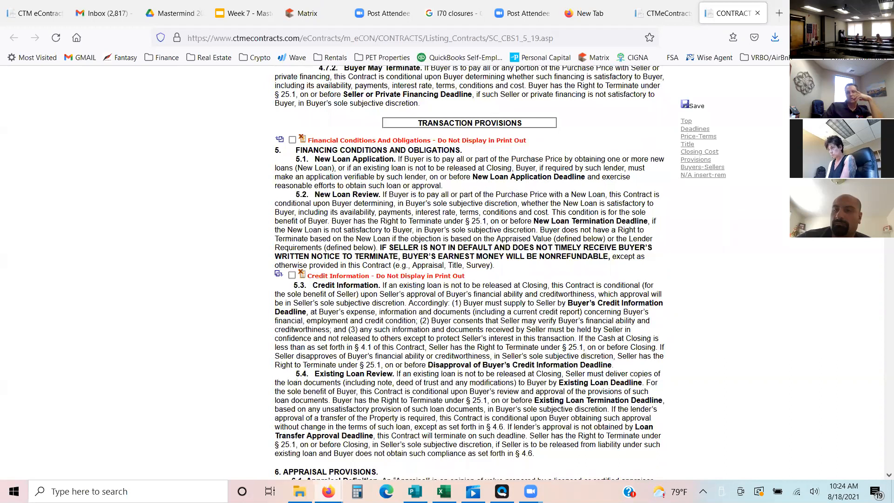
scroll(469, 273, "down", 2)
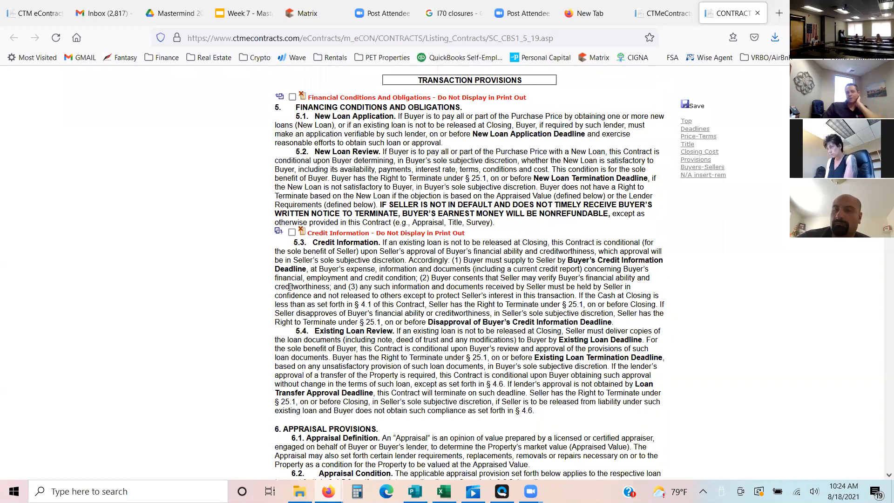
scroll(334, 298, "down", 6)
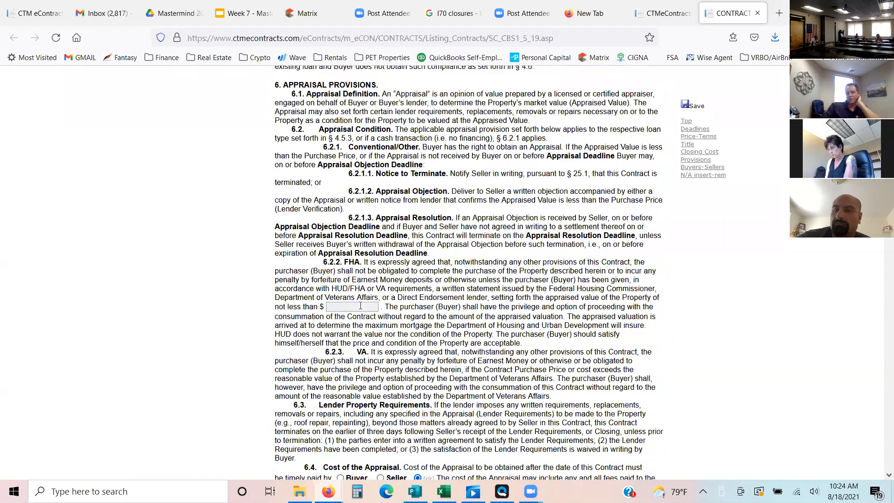
left_click(361, 306)
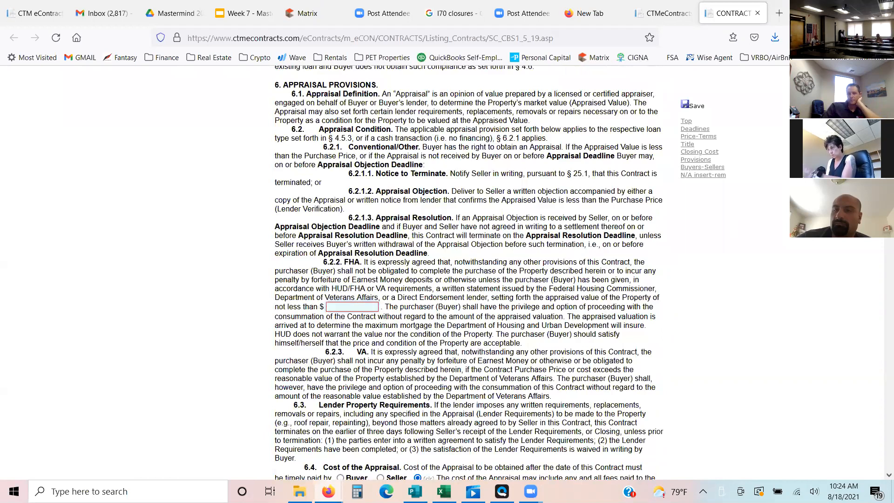
scroll(461, 303, "down", 4)
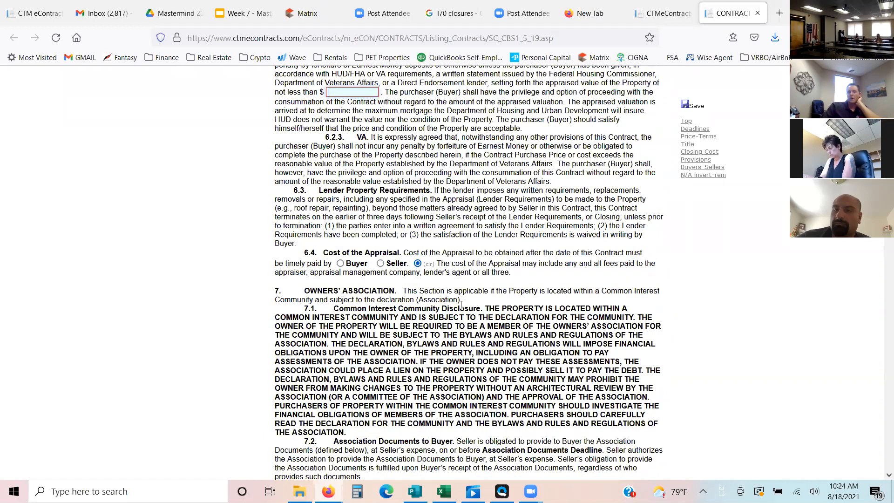
left_click(341, 263)
- In section 8.1, have the Seller select the title insurance company and set Owner's Extended Coverage to WILL, paid by the Seller
scroll(469, 273, "down", 3)
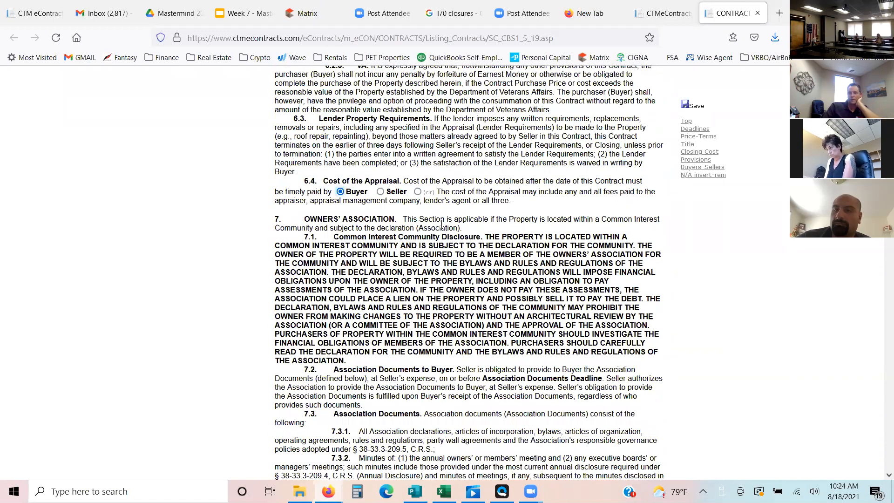
scroll(282, 230, "down", 15)
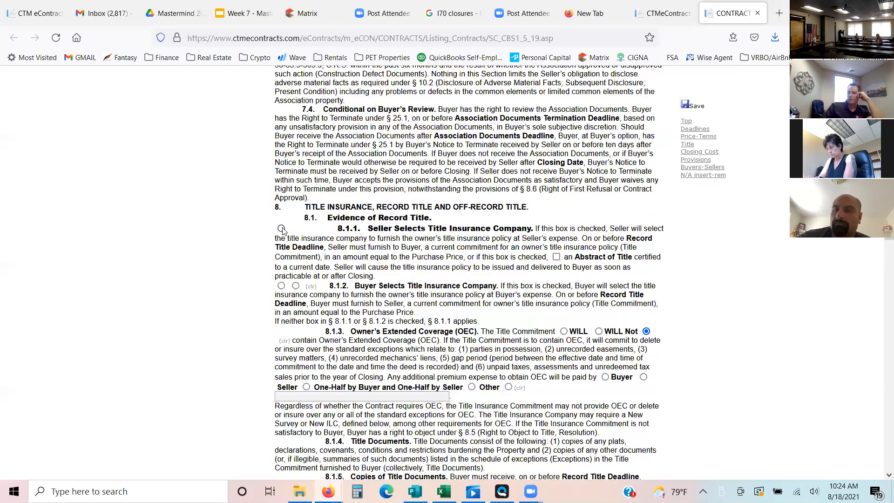
left_click(566, 333)
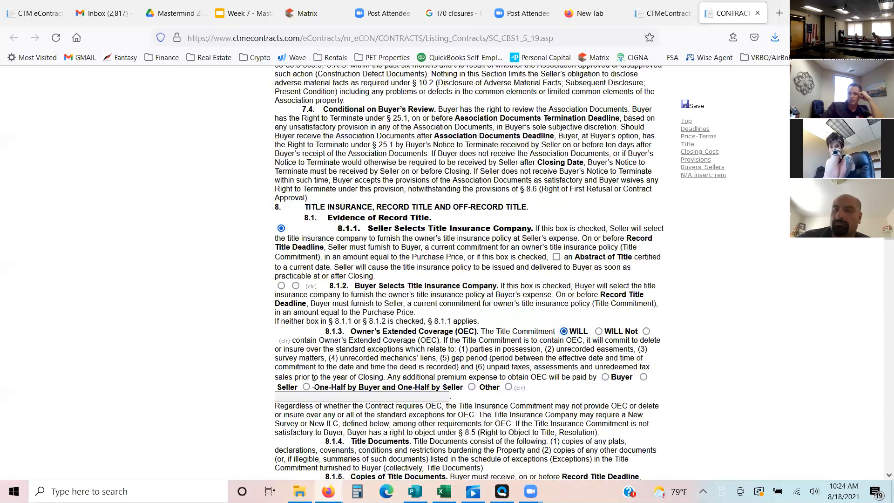
left_click(643, 377)
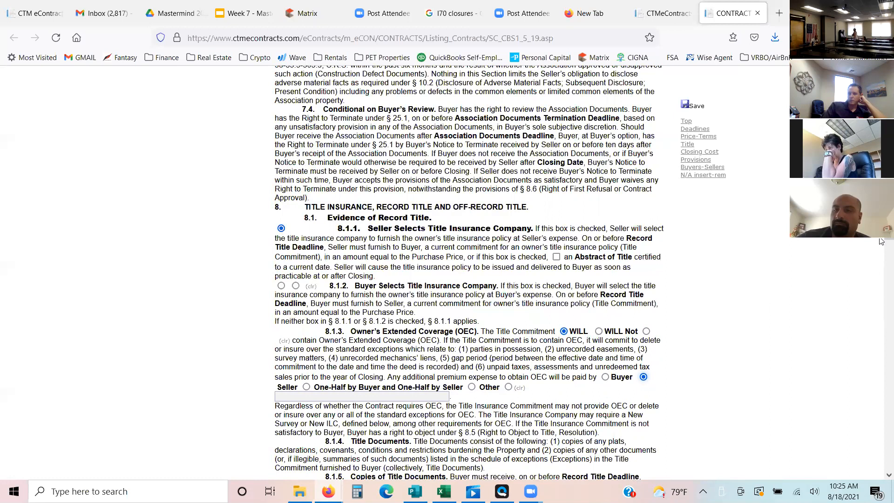
- Review the New ILC or New Survey options in section 9, including who orders and pays for it
scroll(882, 240, "down", 3)
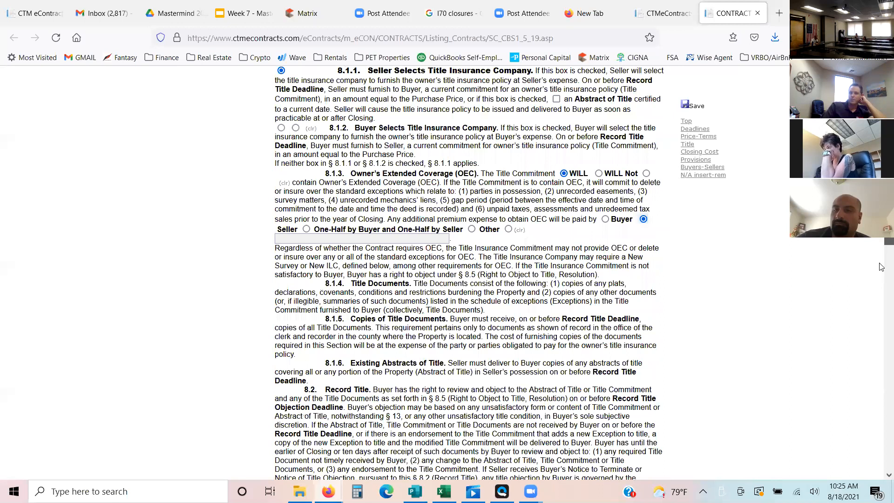
scroll(881, 267, "down", 10)
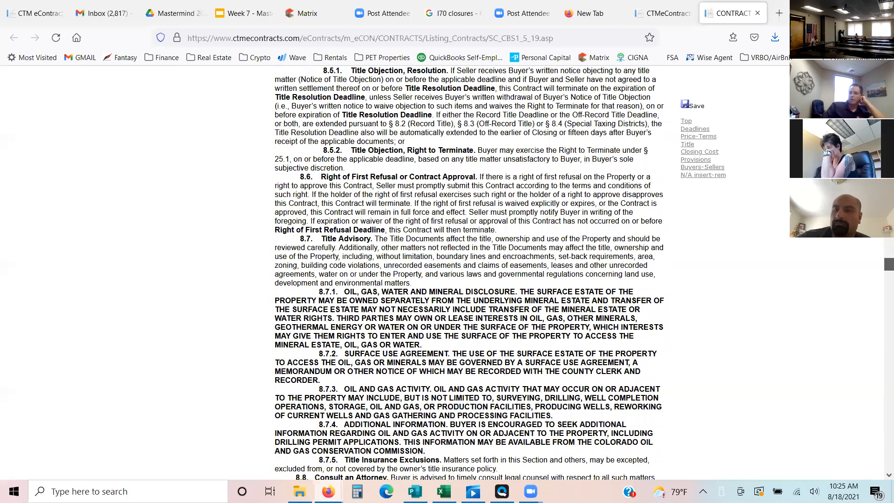
scroll(469, 272, "down", 10)
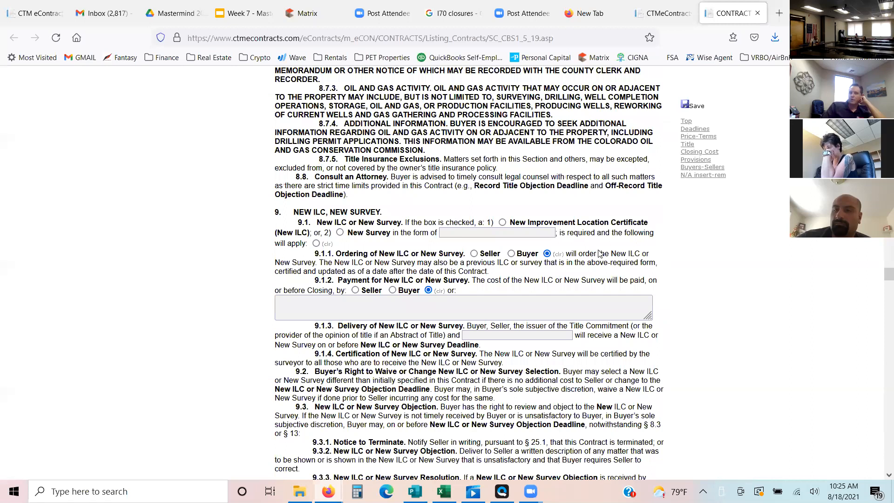
left_click(460, 312)
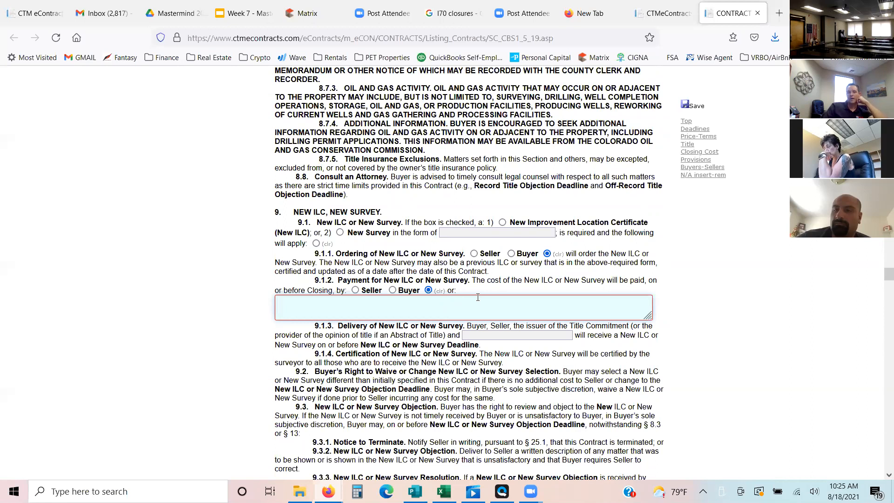
left_click(478, 297)
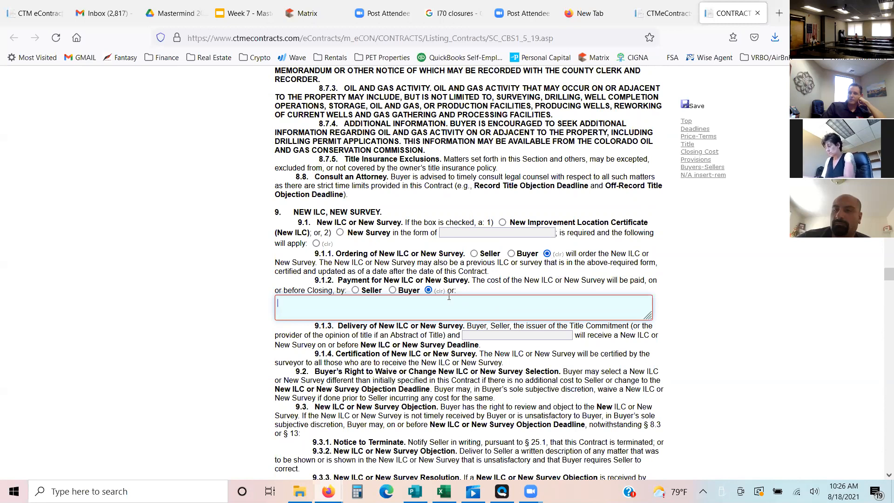
left_click(879, 276)
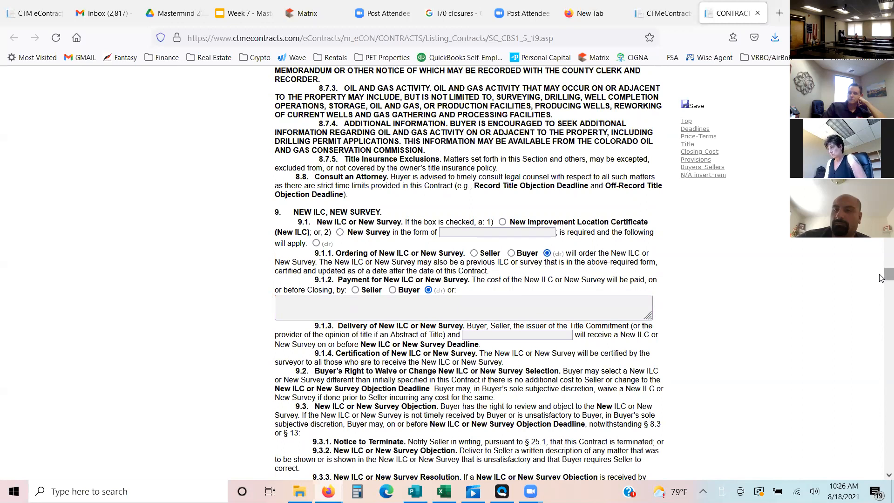
- Insert the "Due Diligence Documents (Buyer Clause)" clause into section 10.6.1.2, Other documents and information
left_click_drag(880, 275, 882, 287)
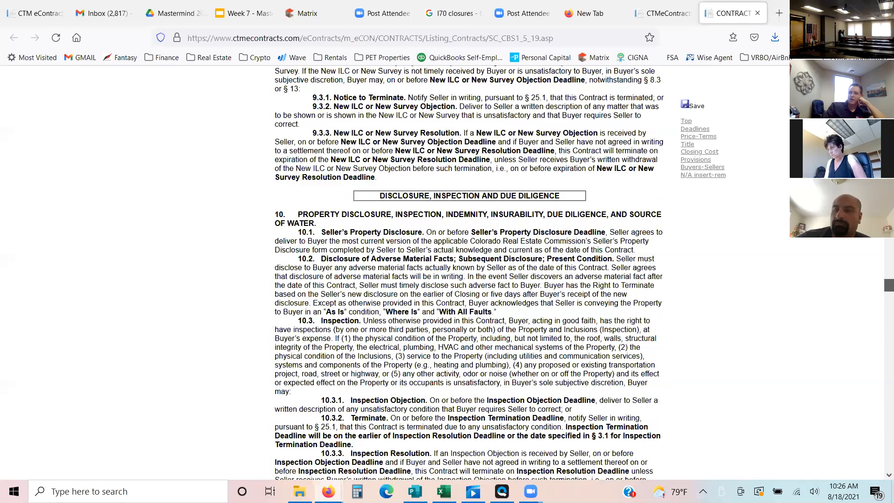
scroll(498, 387, "down", 7)
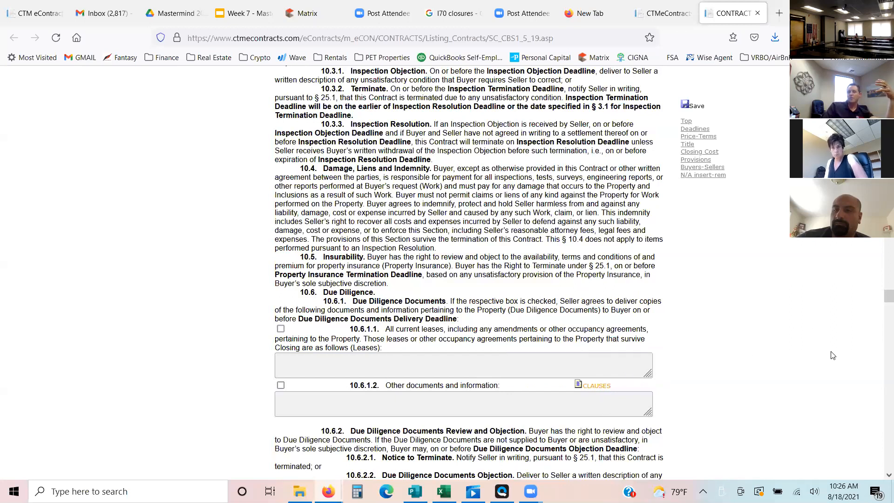
left_click(599, 386)
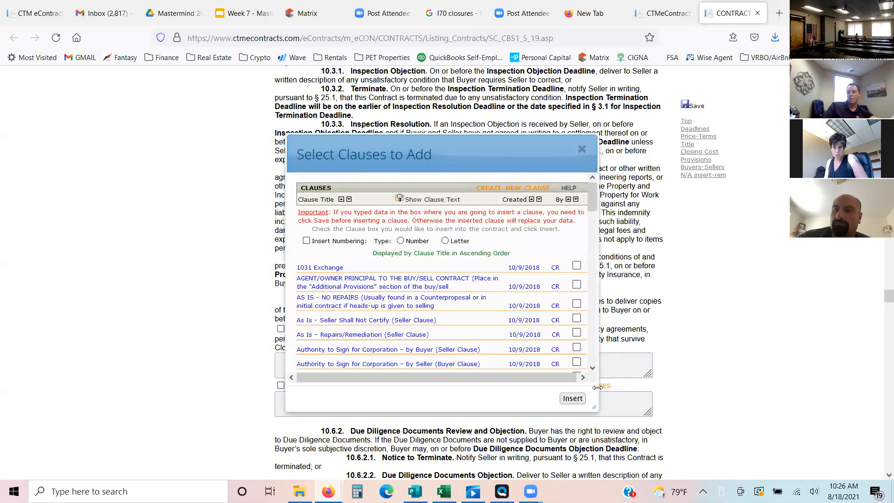
left_click_drag(593, 200, 592, 251)
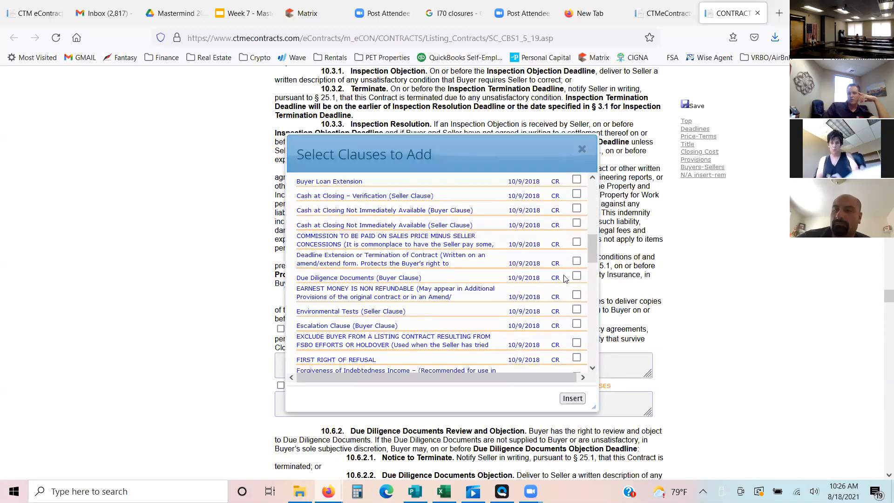
left_click(577, 277)
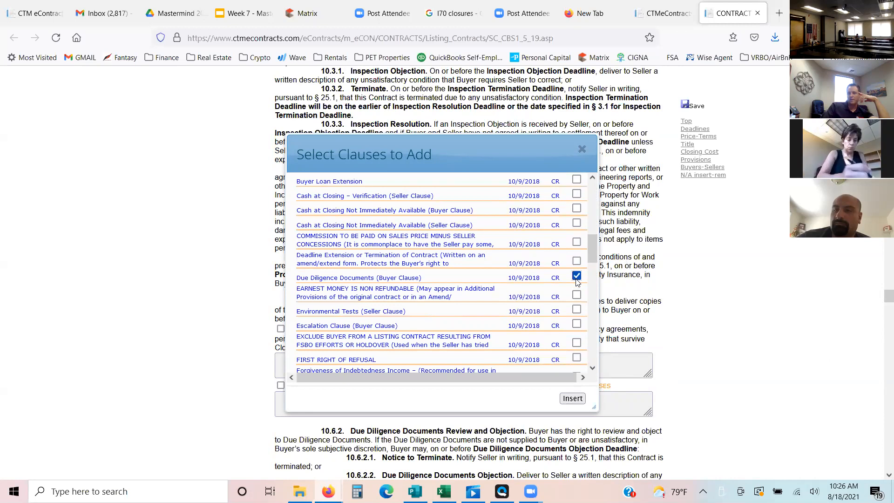
left_click(573, 398)
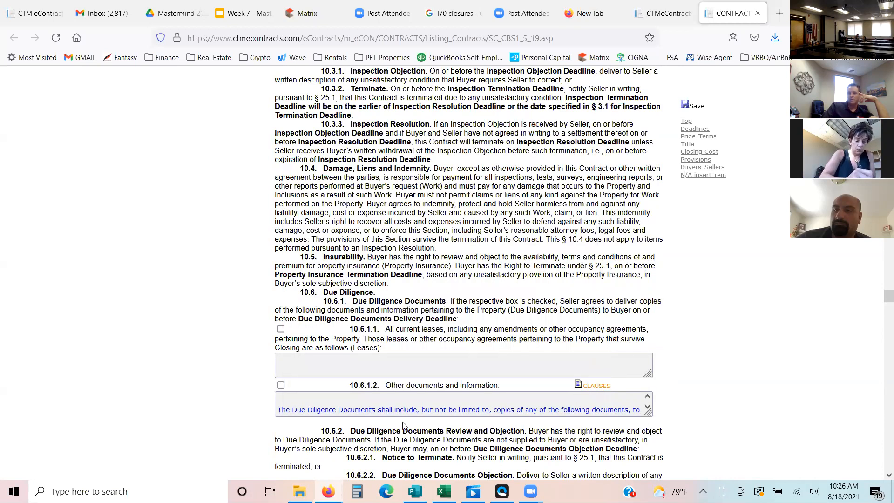
- Remove the blank space above the inserted due diligence clause, read it through and mark section 10.6.1.2 as applicable
left_click(278, 409)
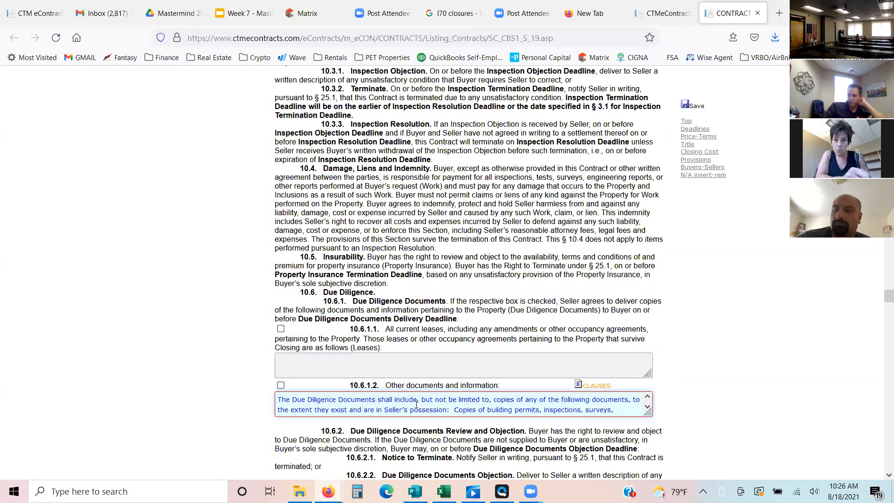
left_click(648, 408)
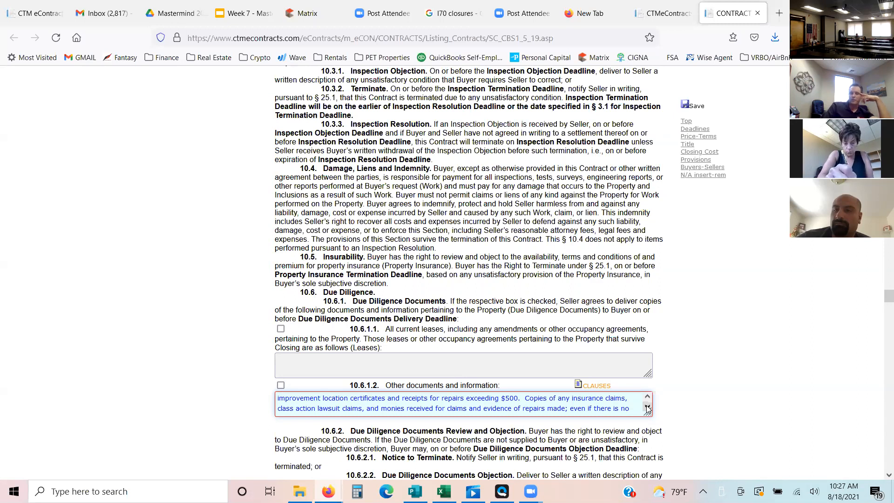
left_click(647, 407)
left_click(647, 407)
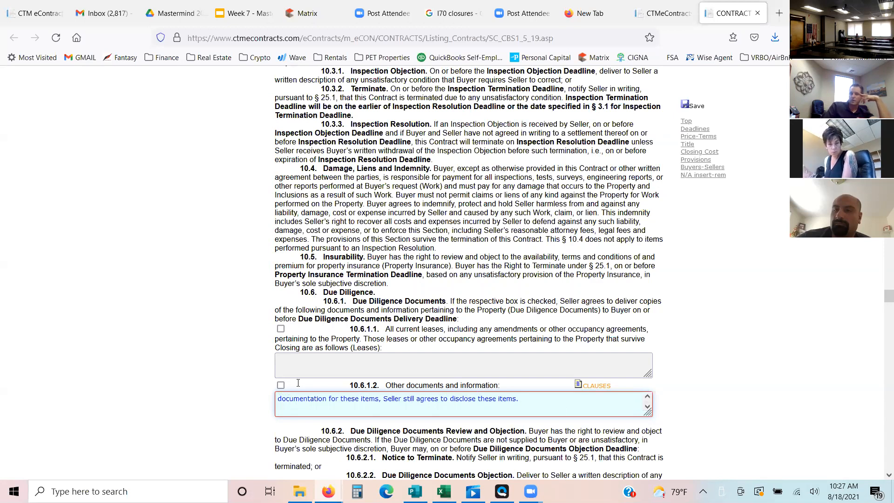
left_click(281, 386)
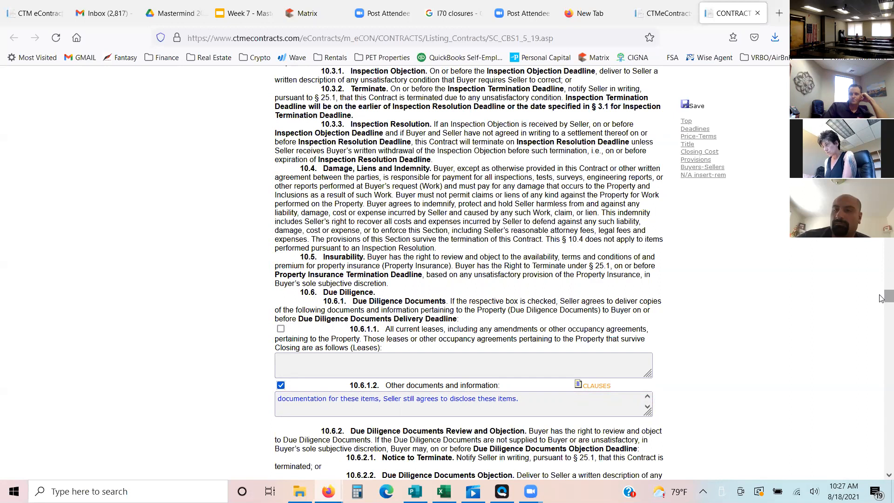
- Enter N/A as the Buyer's property in section 10.7, Conditional Upon Sale of Property
left_click_drag(882, 298, 882, 304)
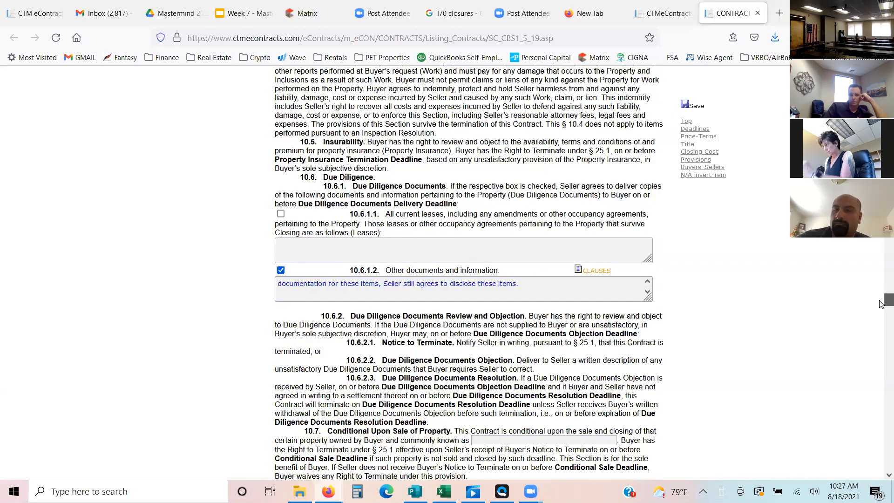
scroll(652, 333, "down", 3)
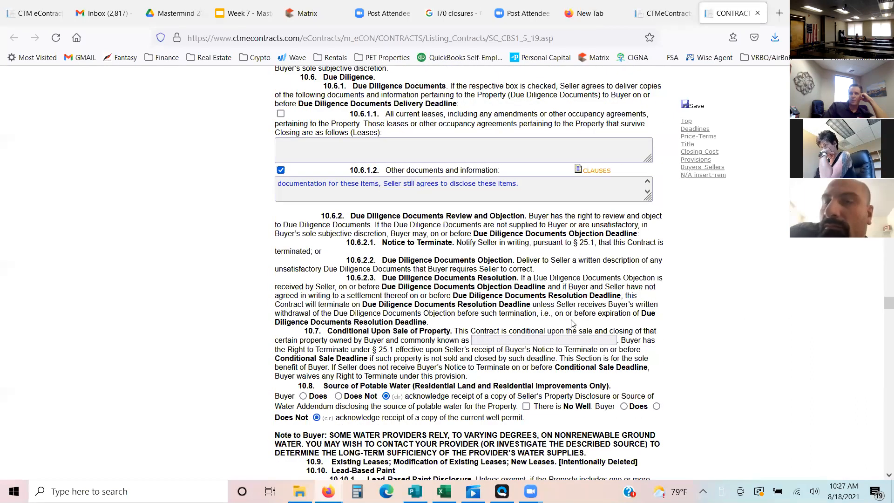
left_click(498, 340)
type("N/A")
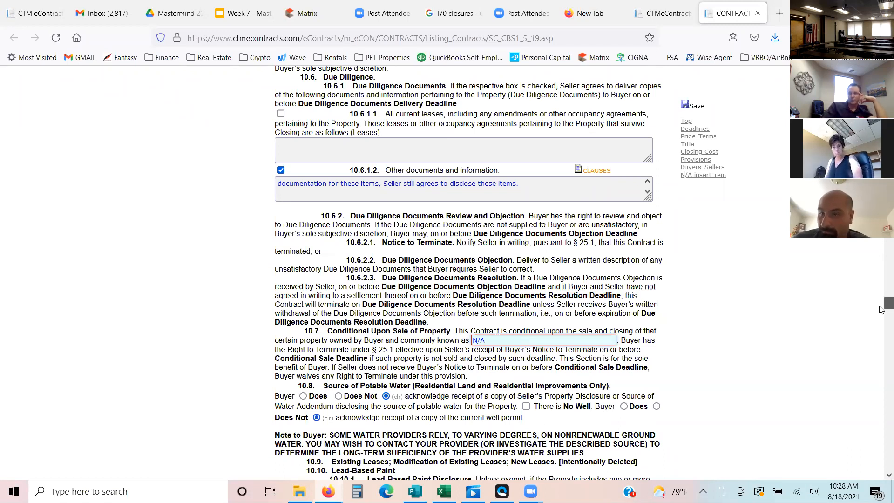
- Indicate in section 10.8 that the Buyer "Does Not" acknowledge receipt of the Seller's Property Disclosure or Source of Water Addendum
scroll(881, 310, "down", 1)
scroll(561, 331, "down", 3)
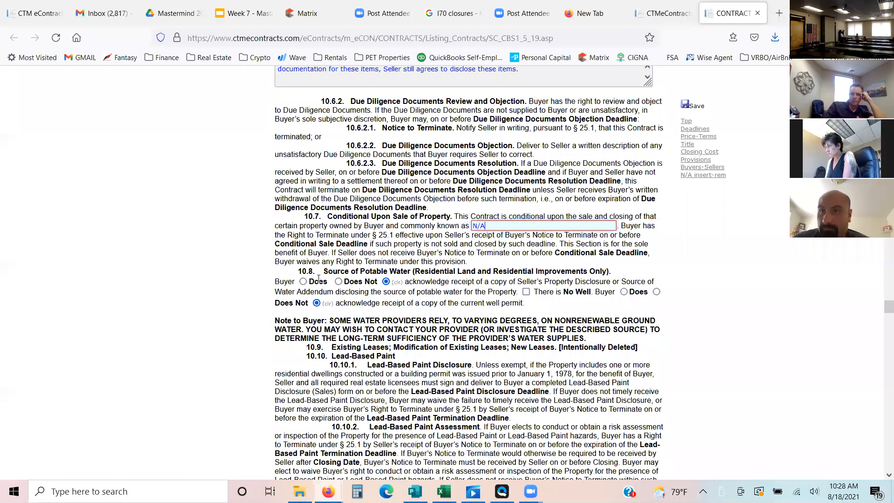
left_click(339, 282)
left_click_drag(425, 281, 492, 282)
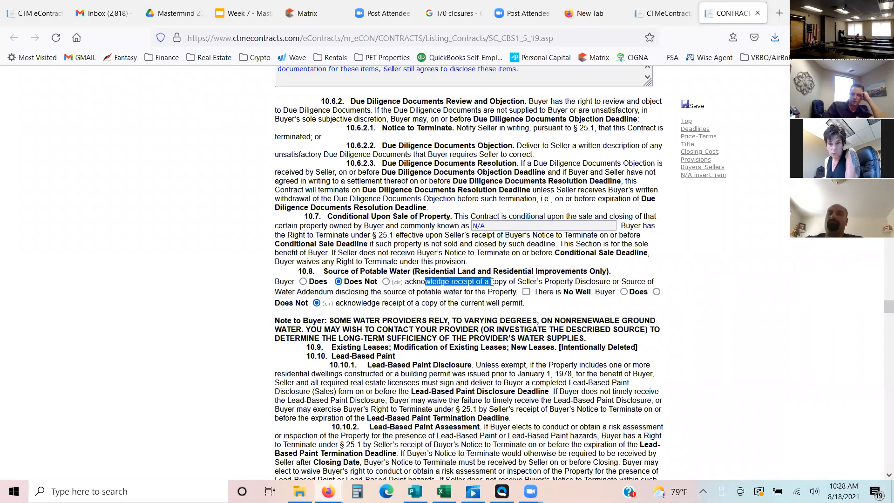
left_click(491, 282)
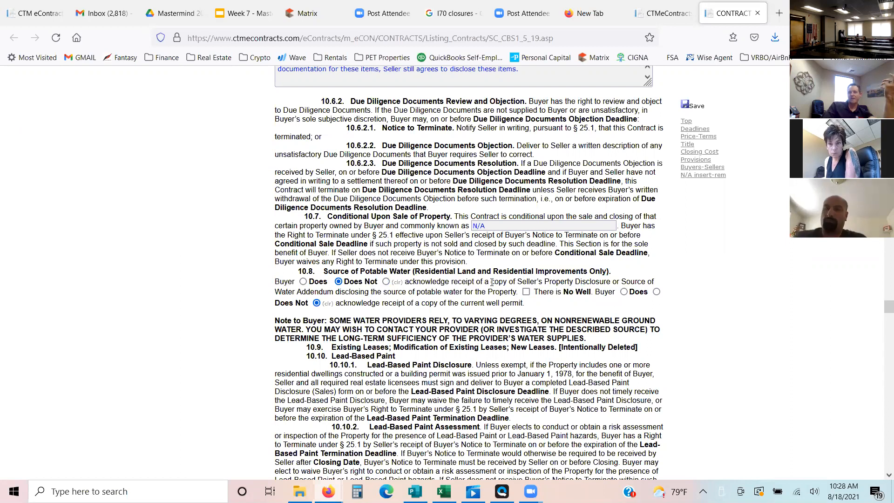
- Mark "There is No Well" in section 10.8 and set the section 12.2 Closing Instructions to "Are Not" executed with this Contract
left_click(527, 294)
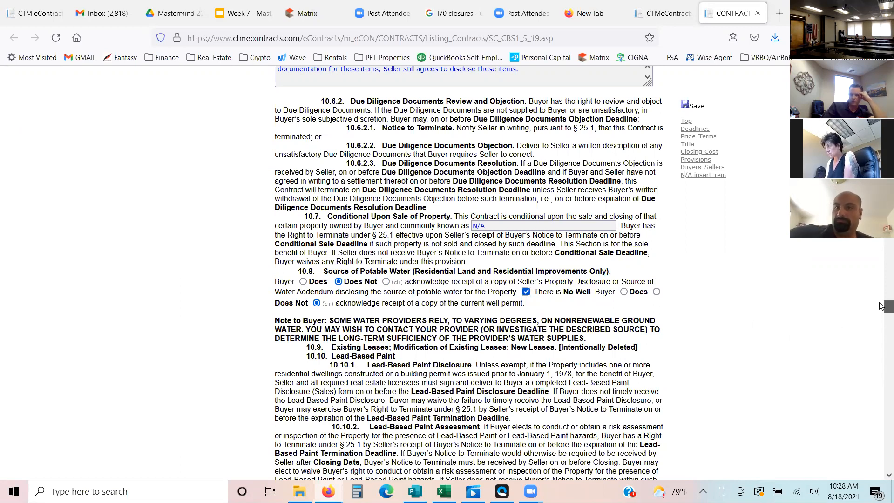
left_click_drag(882, 306, 881, 316)
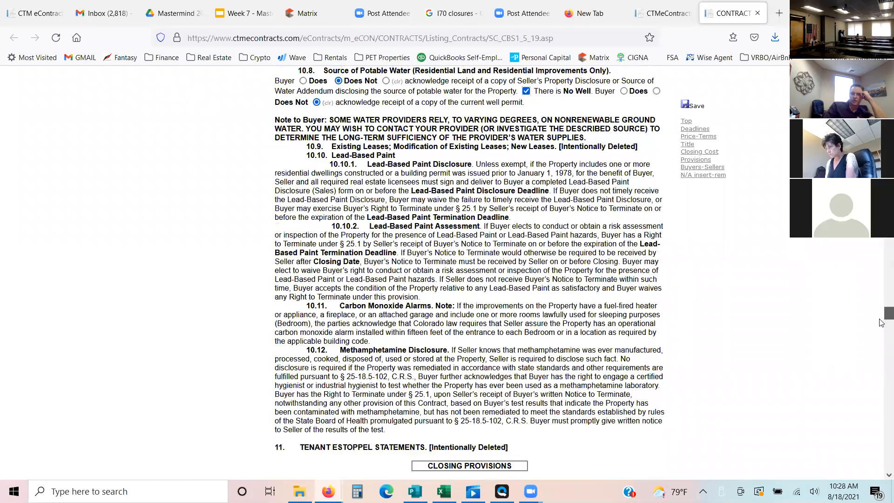
scroll(735, 275, "down", 7)
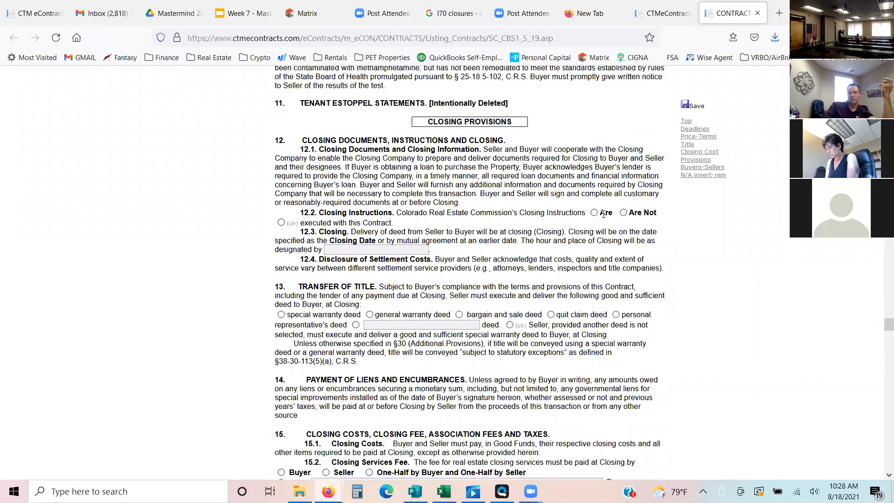
left_click(623, 212)
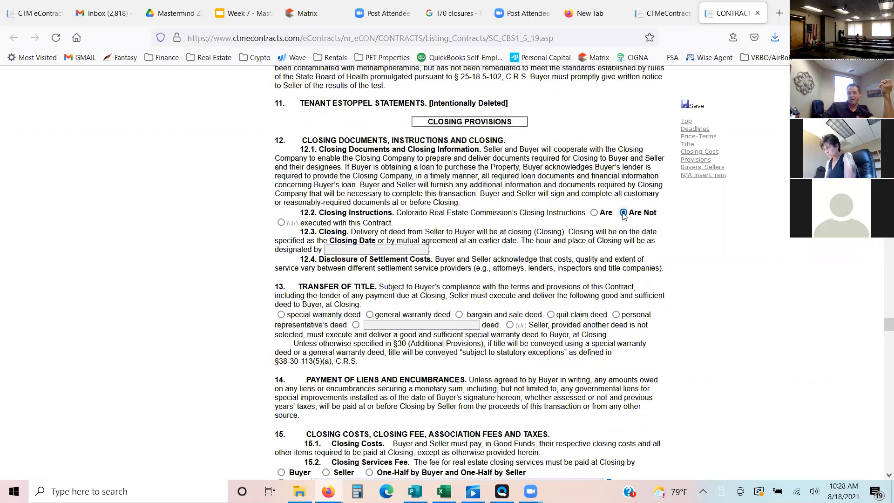
- Enter Listing Agent as the party designating the hour and place of Closing in section 12.3
left_click(340, 250)
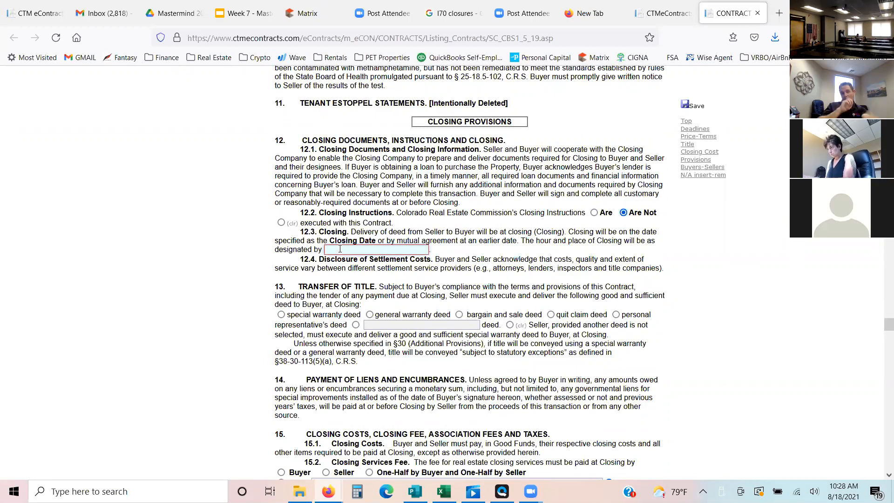
type("Listing")
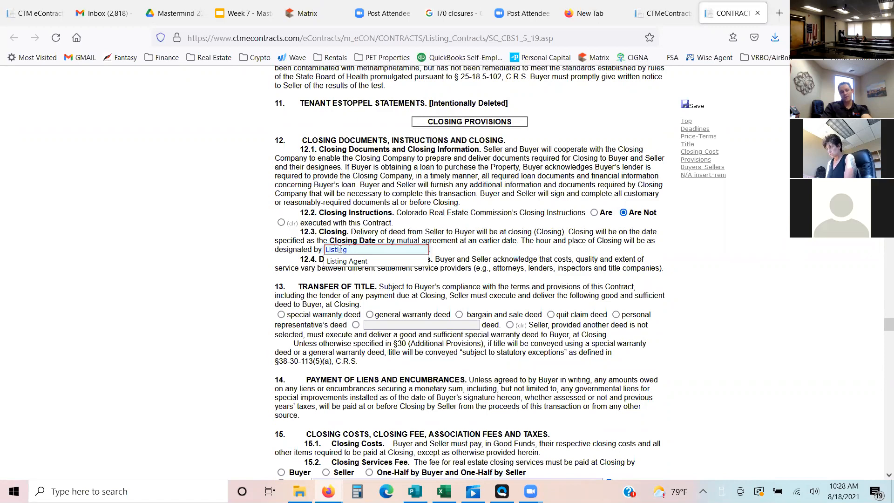
type(" Agent")
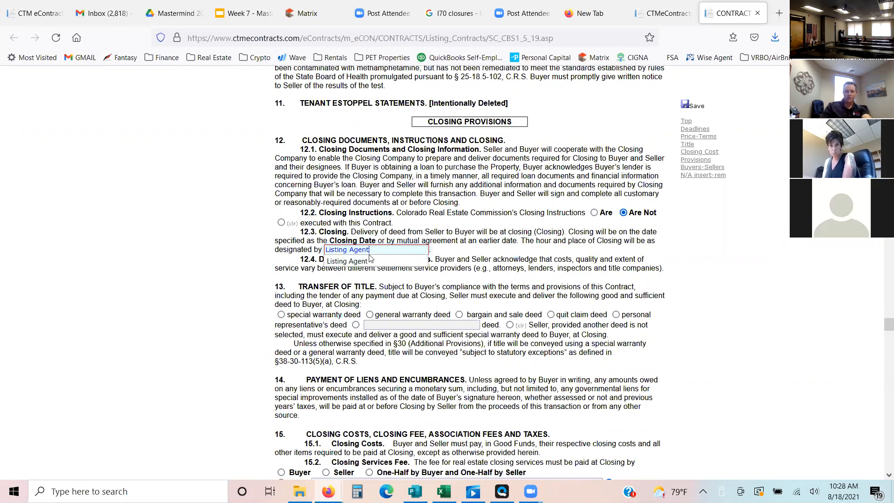
left_click(363, 261)
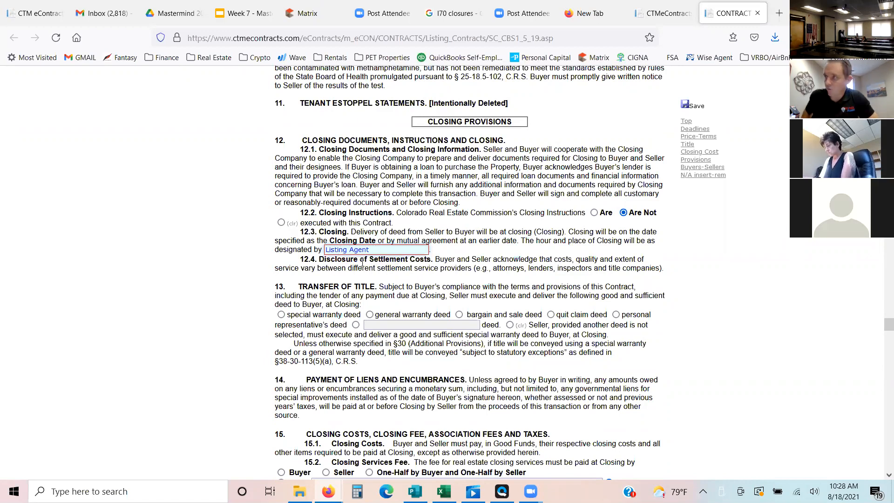
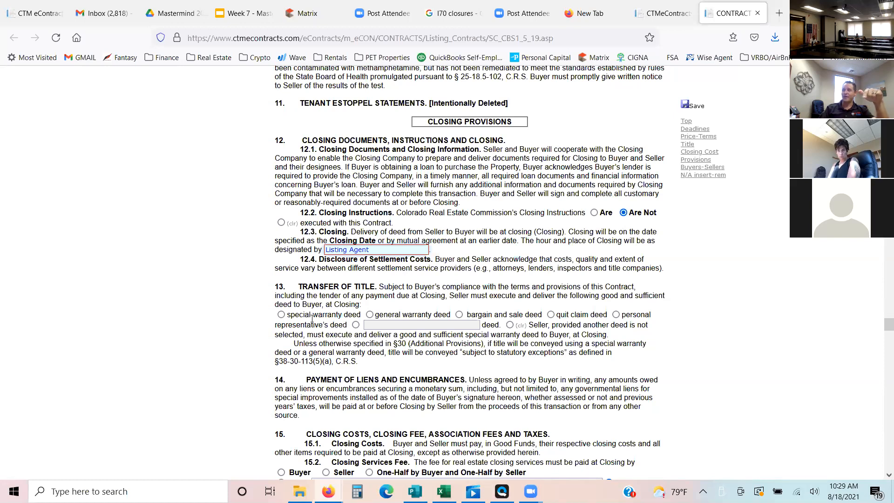
- Choose special warranty deed in section 13 and set the section 15.2 Closing Services Fee to One-Half by Buyer and One-Half by Seller
left_click(282, 314)
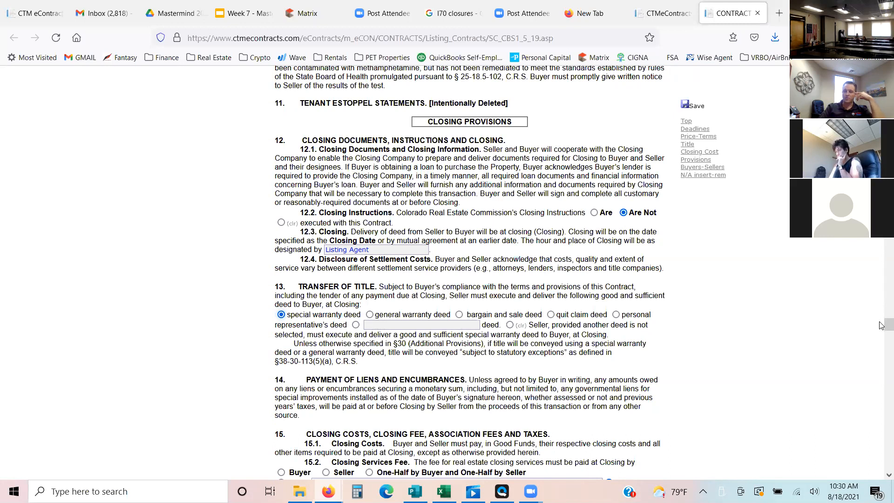
scroll(882, 327, "down", 2)
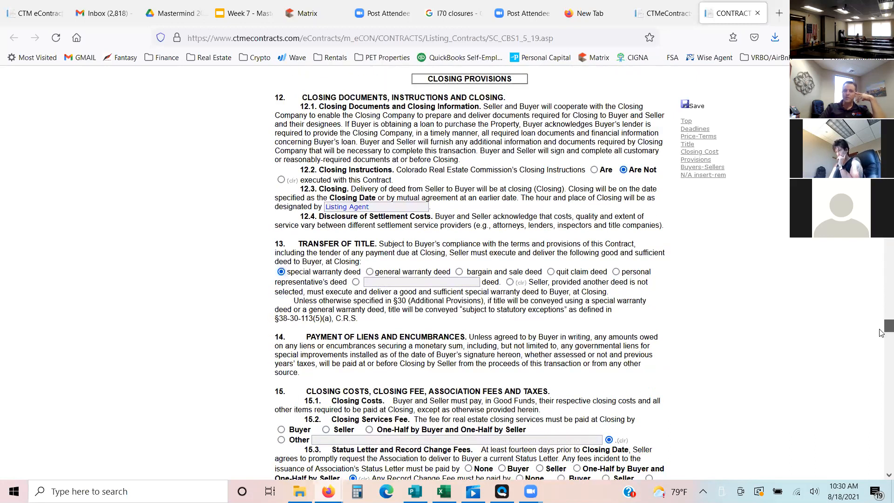
scroll(882, 332, "down", 3)
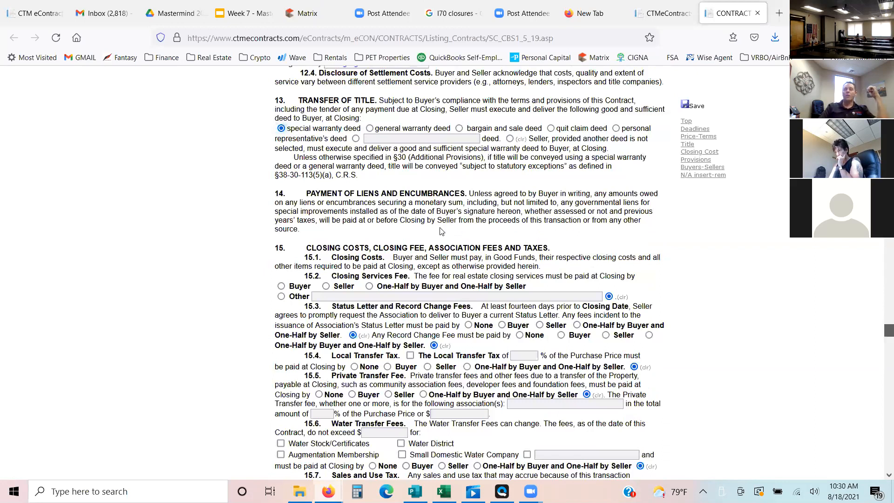
scroll(370, 247, "down", 1)
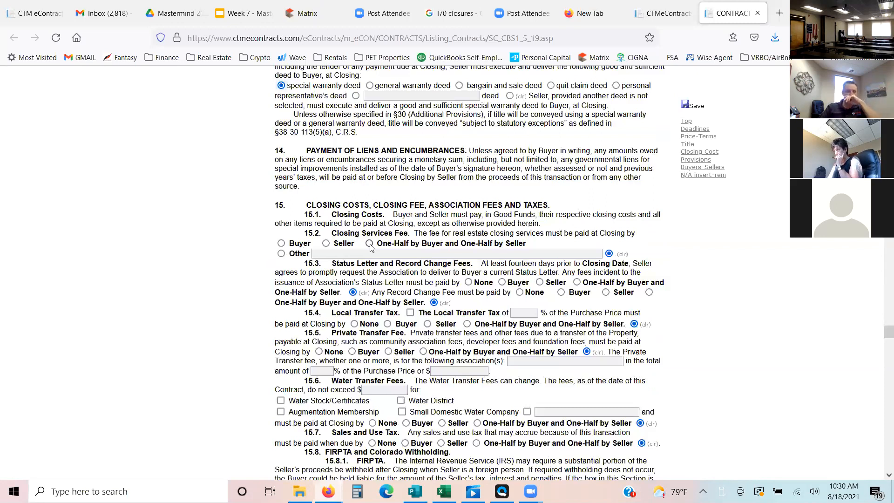
left_click(370, 244)
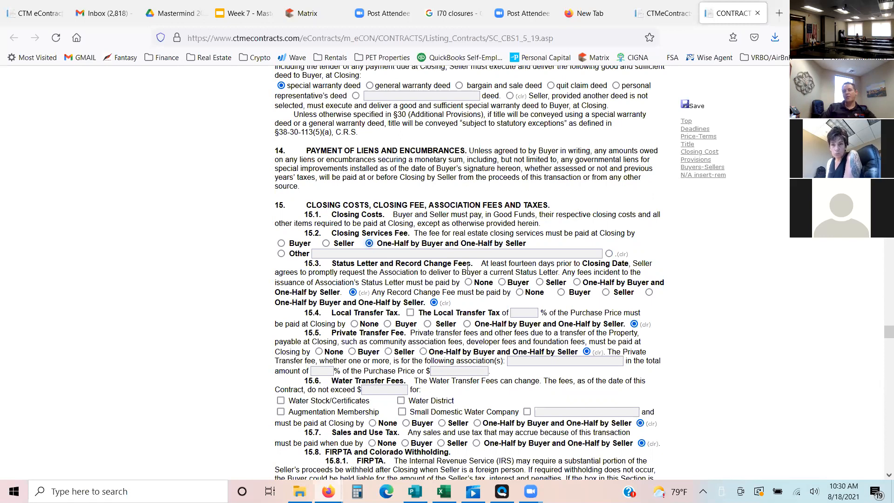
- Set the payer to None for the section 15.3 Status Letter and Record Change Fees and the section 15.4 Local Transfer Tax
left_click(469, 282)
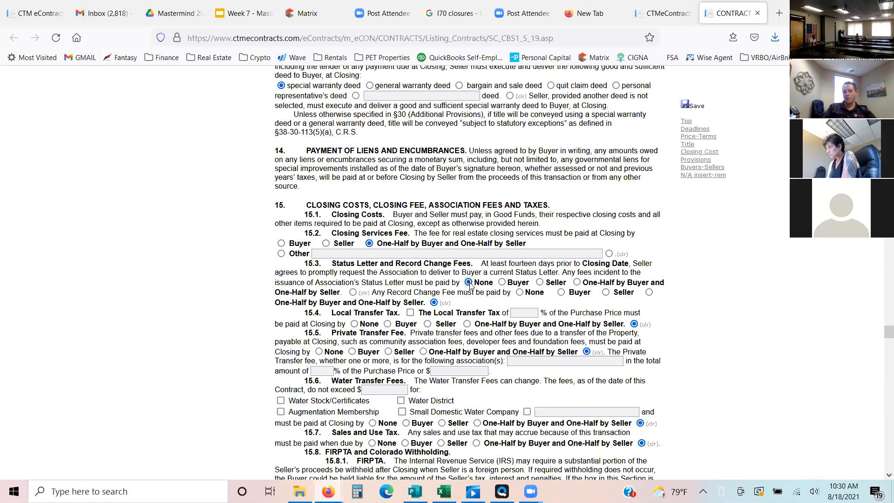
left_click(520, 293)
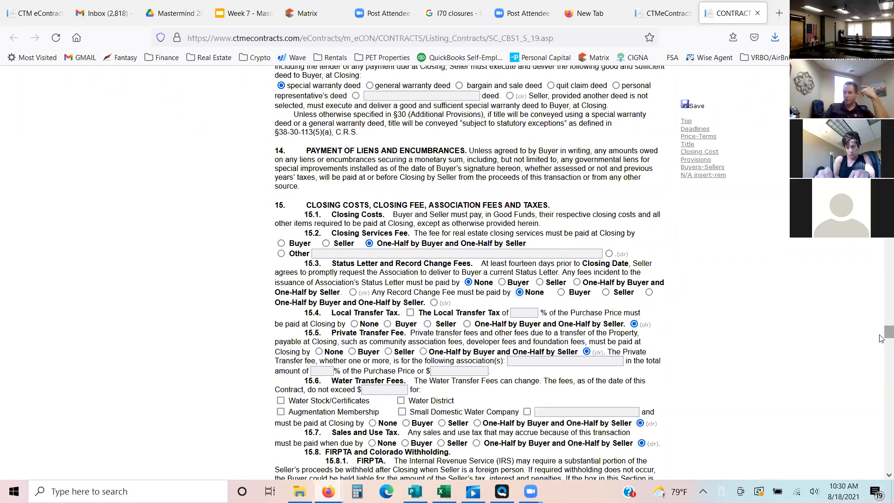
scroll(881, 338, "down", 2)
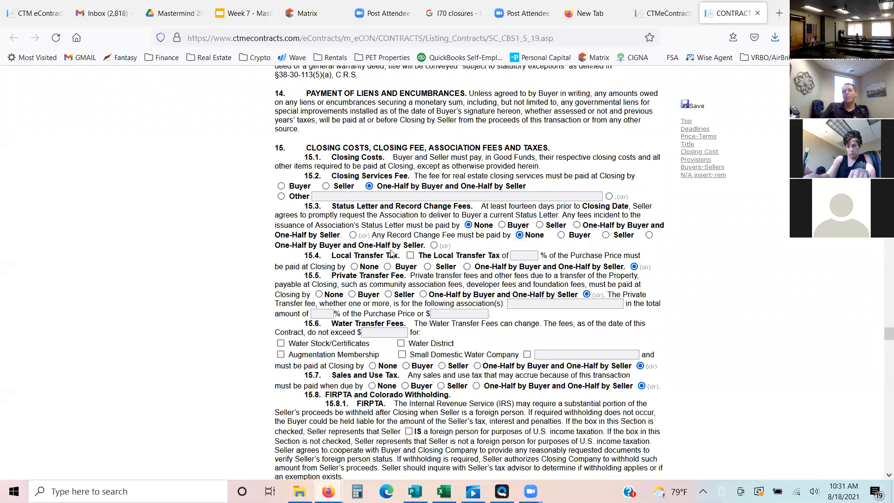
left_click(354, 267)
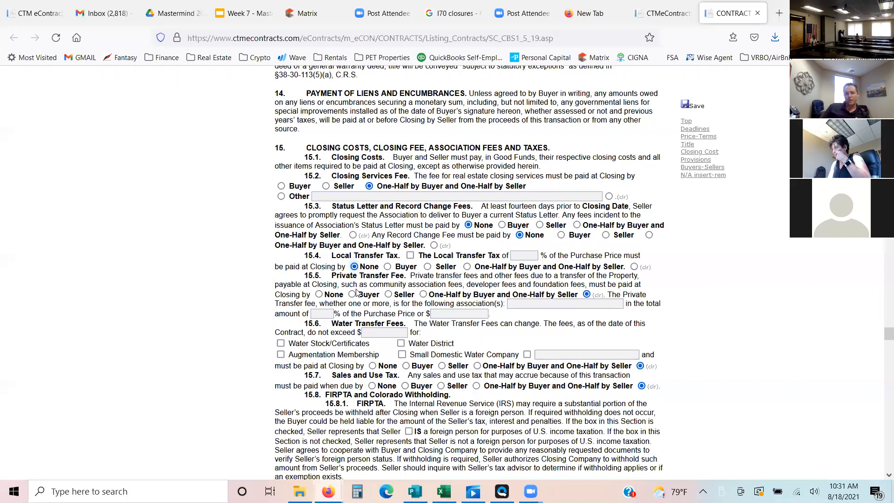
- Set the payer to None for the section 15.5 Private Transfer Fee, 15.6 Water Transfer Fees and 15.7 Sales and Use Tax
left_click(319, 294)
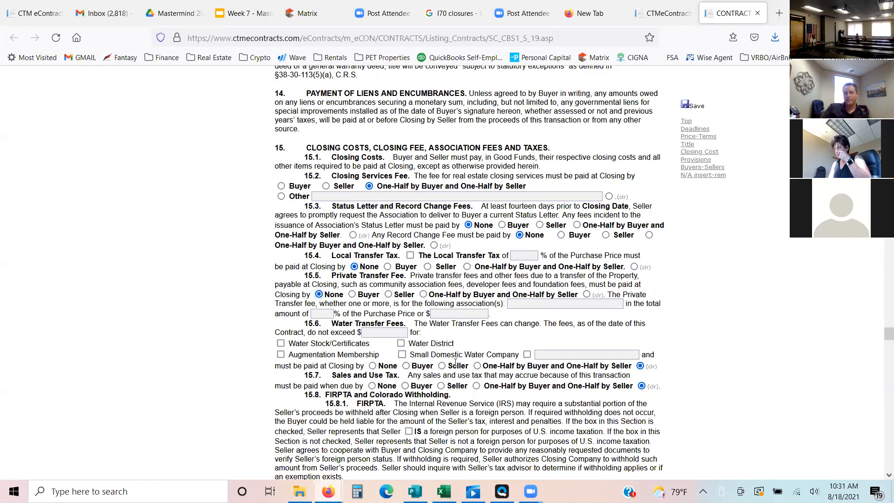
left_click(393, 328)
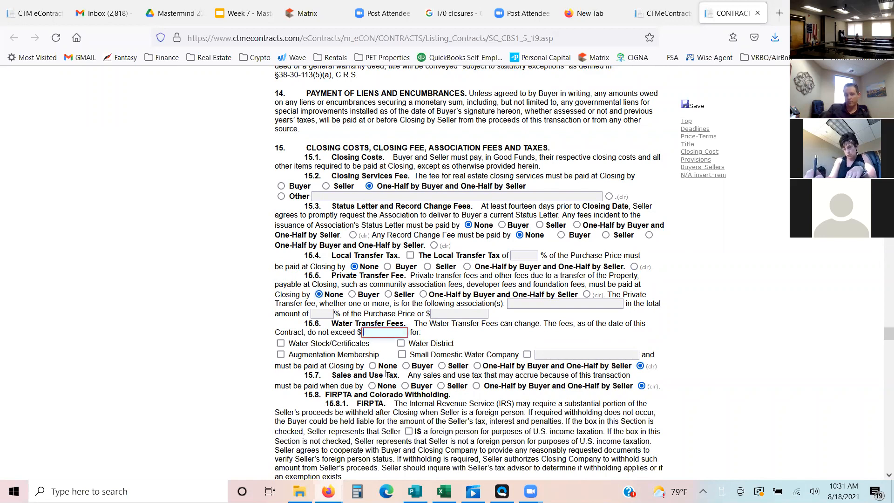
left_click(373, 366)
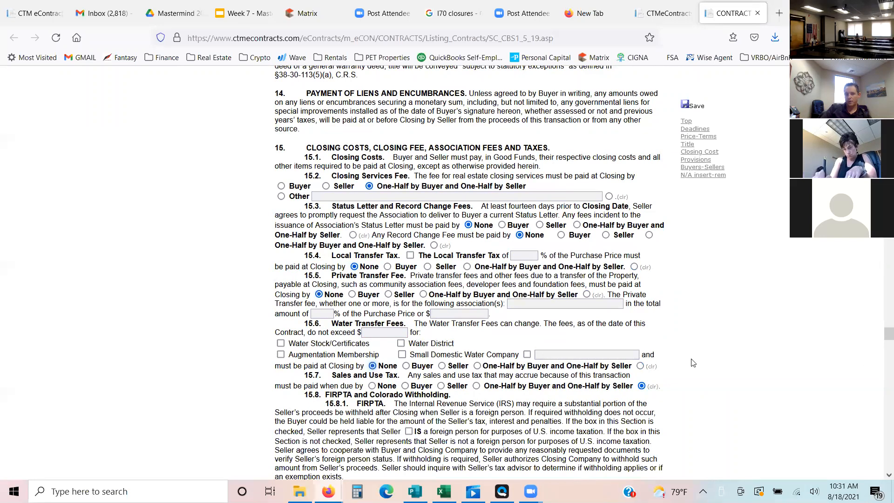
left_click(372, 385)
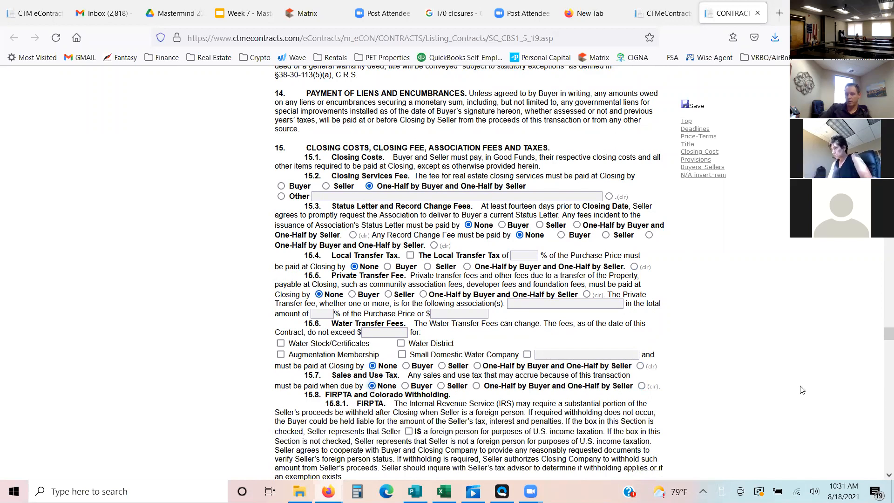
- Base the section 16.1 tax proration on the Most Recent Mill Levy and Most Recent Assessed Valuation
left_click_drag(882, 336, 882, 341)
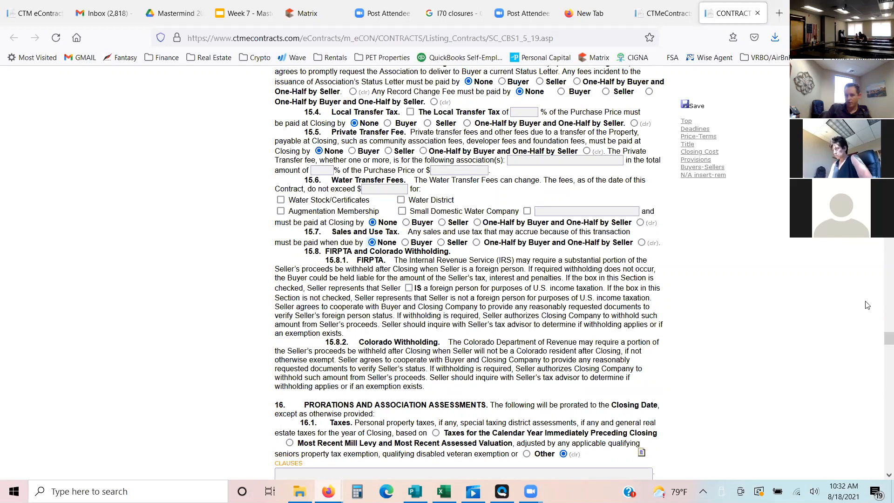
left_click_drag(881, 339, 882, 344)
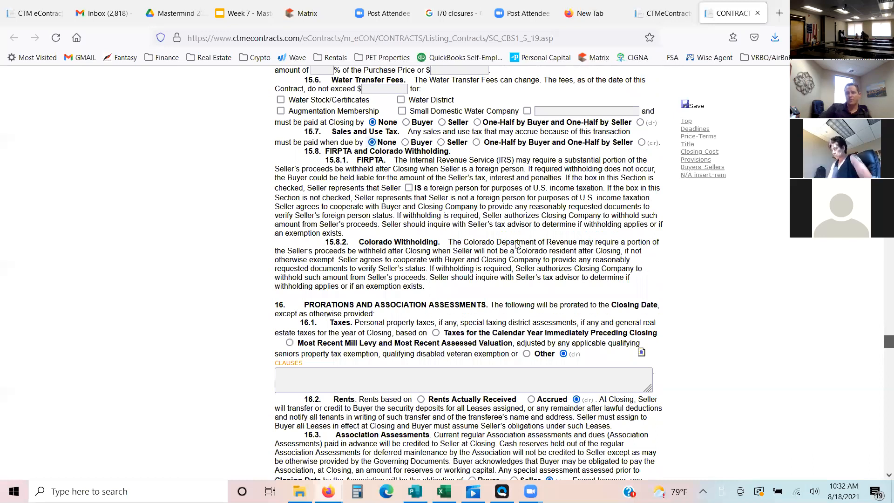
scroll(292, 232, "down", 2)
left_click(290, 228)
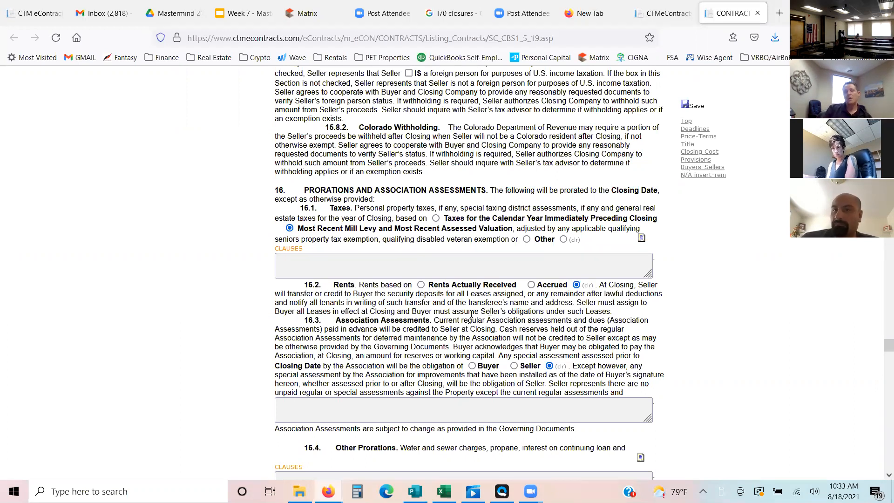
- Make special assessments assessed before the Closing Date the obligation of the Seller in section 16.3, Association Assessments
mouse_move(411, 311)
left_mouse_down()
mouse_move(326, 320)
mouse_move(414, 327)
left_mouse_up()
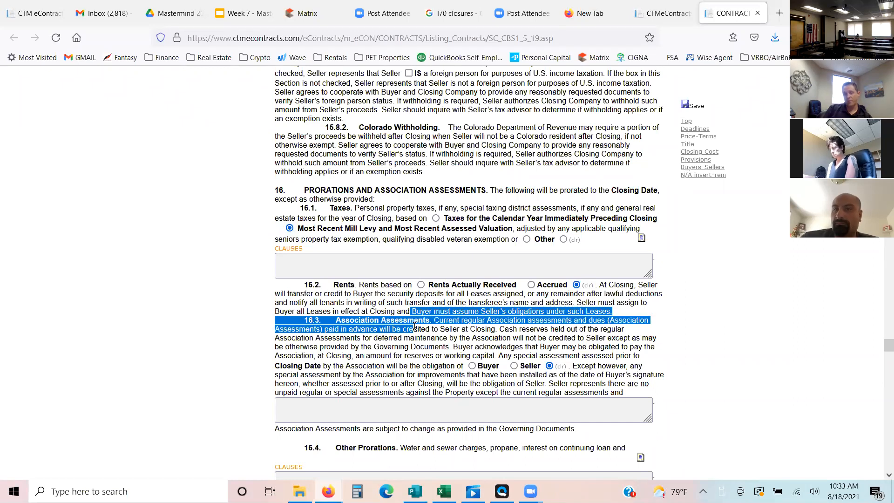
left_click(415, 328)
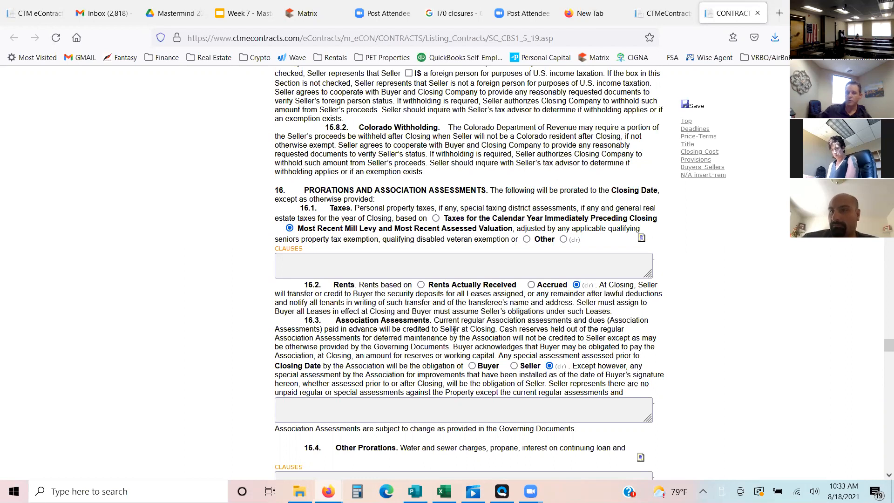
left_click(514, 366)
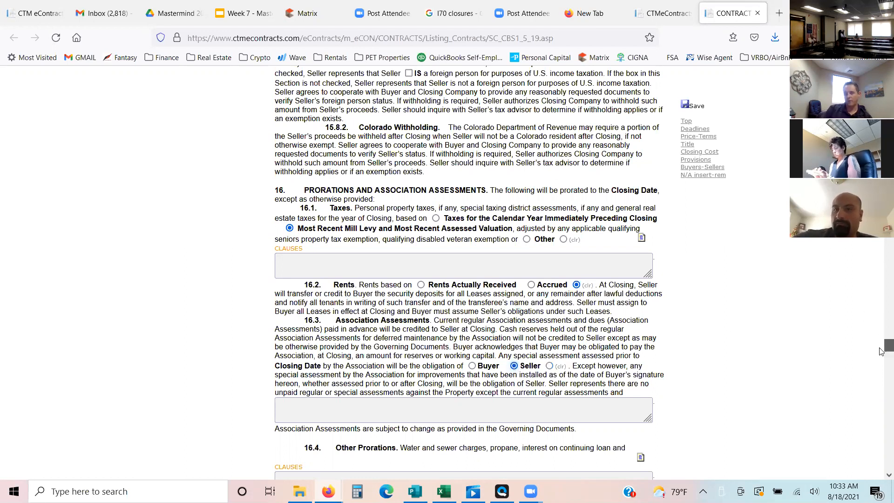
- Enter 350 as the Seller's daily payment for failing to deliver possession in section 17
scroll(881, 352, "down", 1)
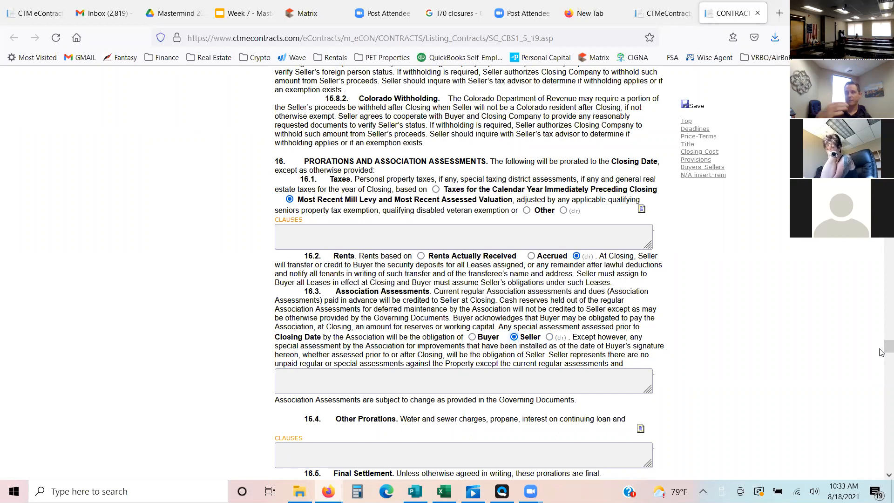
scroll(882, 356, "down", 2)
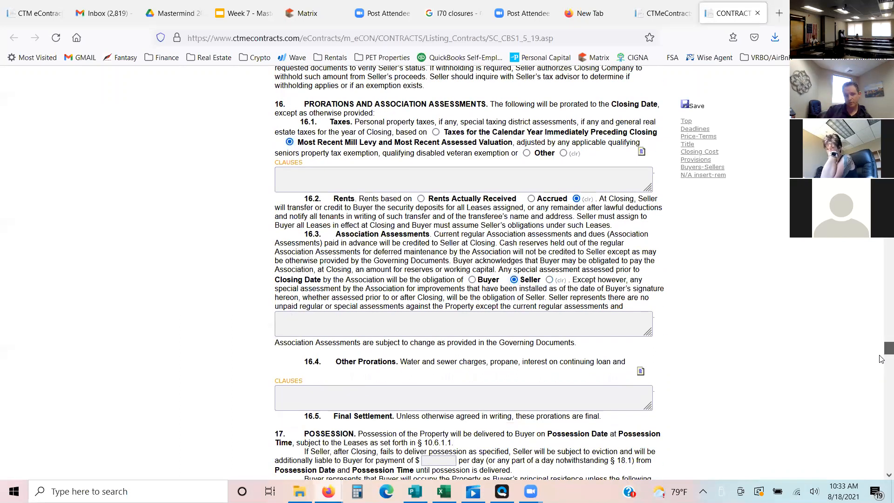
scroll(882, 360, "down", 6)
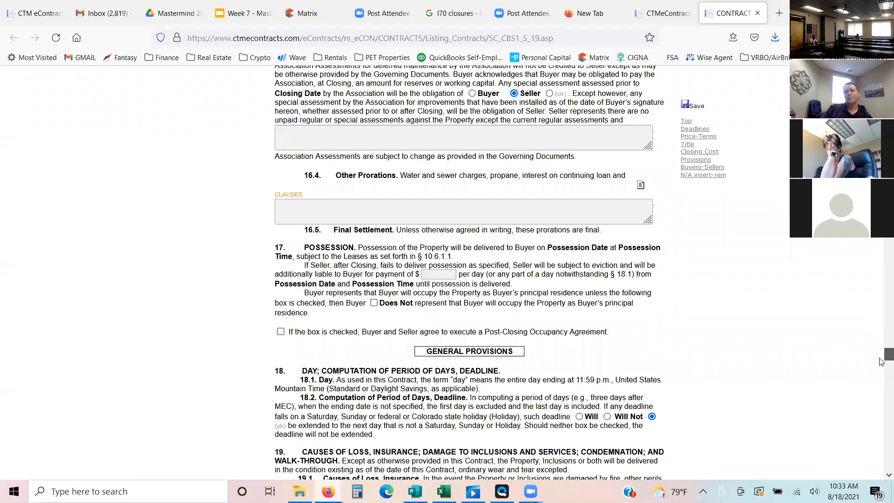
scroll(447, 245, "down", 1)
left_click(447, 245)
type("350")
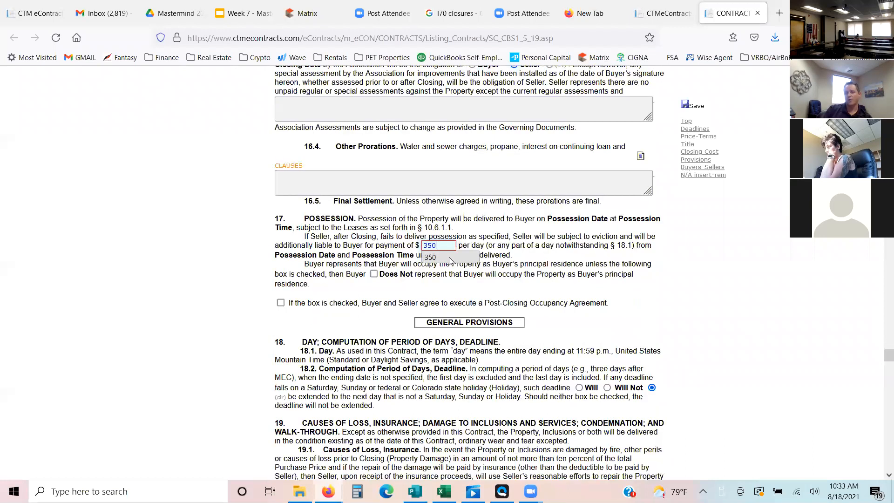
left_click(449, 257)
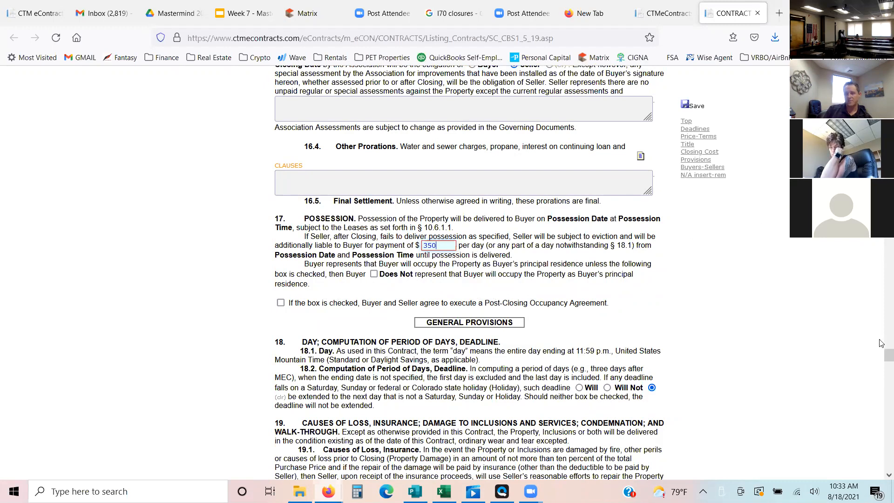
- Specify in section 18.2 that deadlines falling on a Saturday, Sunday or holiday "Will Not" be extended
scroll(881, 357, "down", 2)
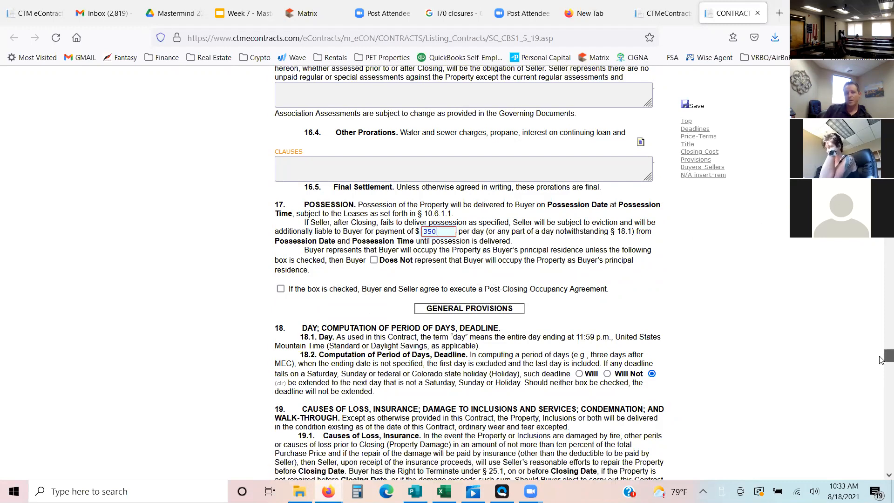
scroll(571, 243, "down", 3)
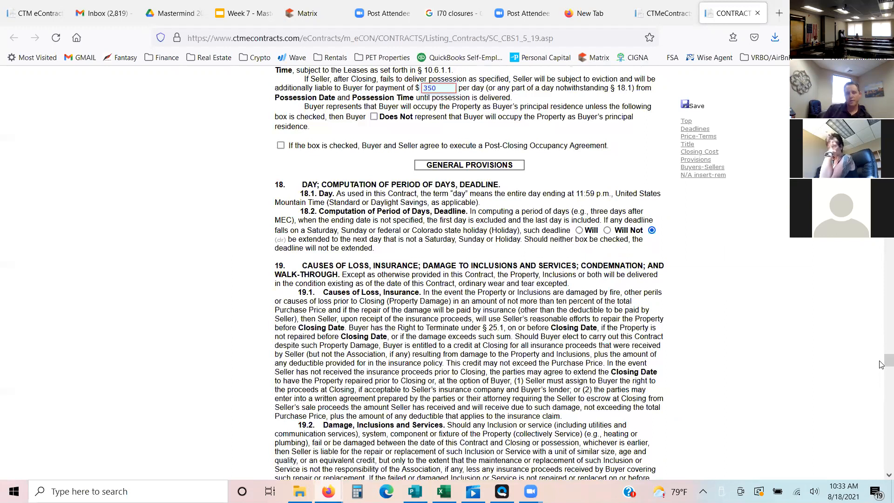
scroll(880, 365, "down", 4)
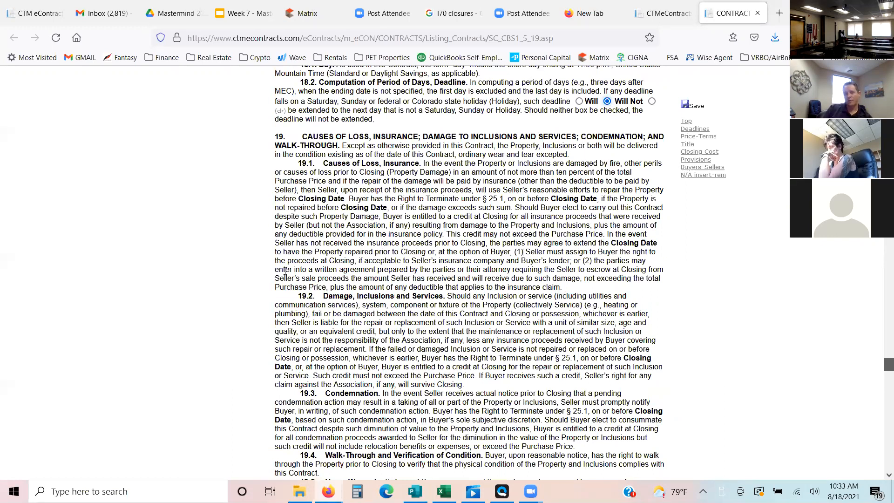
- Enter E-contracts as the alternative electronic delivery method in section 27.2, Electronic Notice
key("Page_Down")
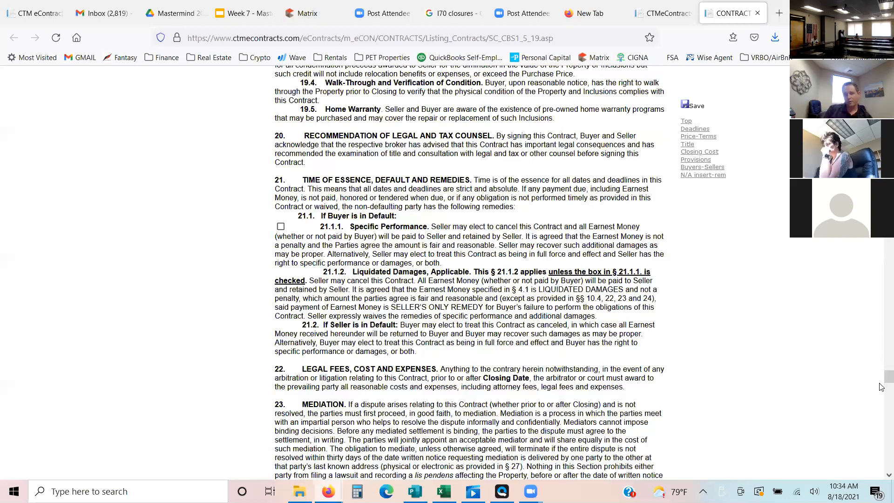
scroll(882, 385, "down", 4)
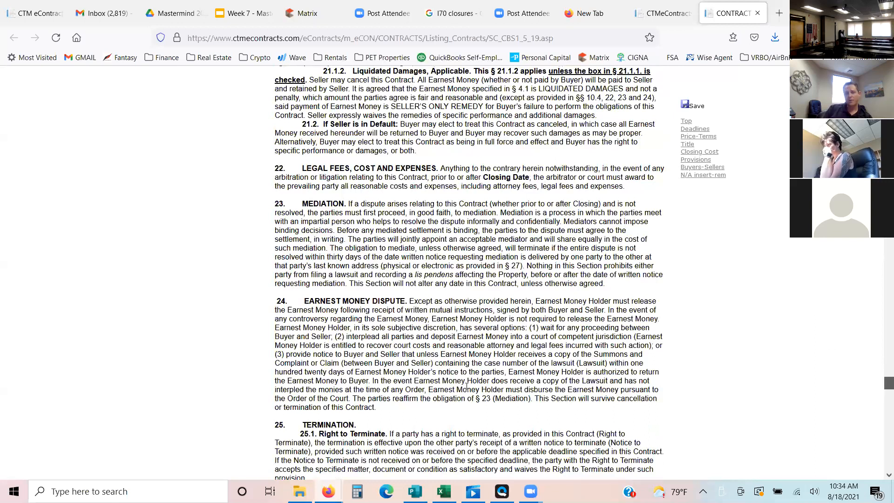
scroll(402, 337, "down", 7)
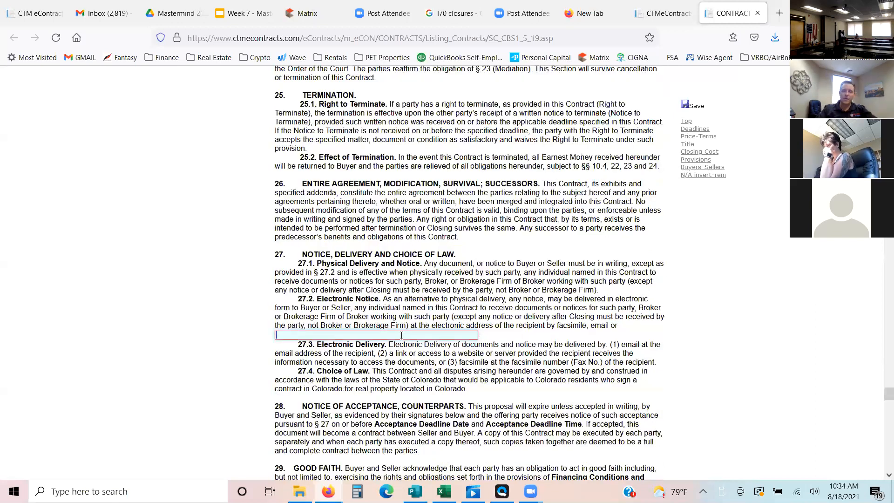
type("E-contracts")
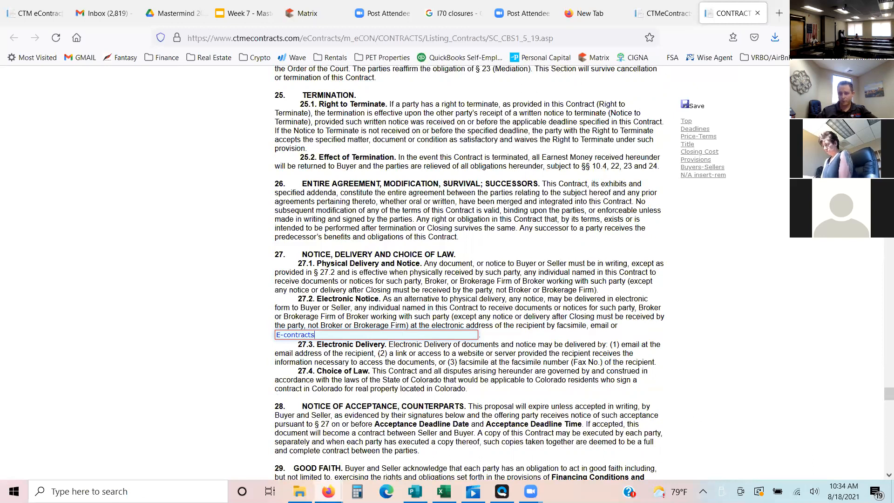
scroll(882, 398, "down", 3)
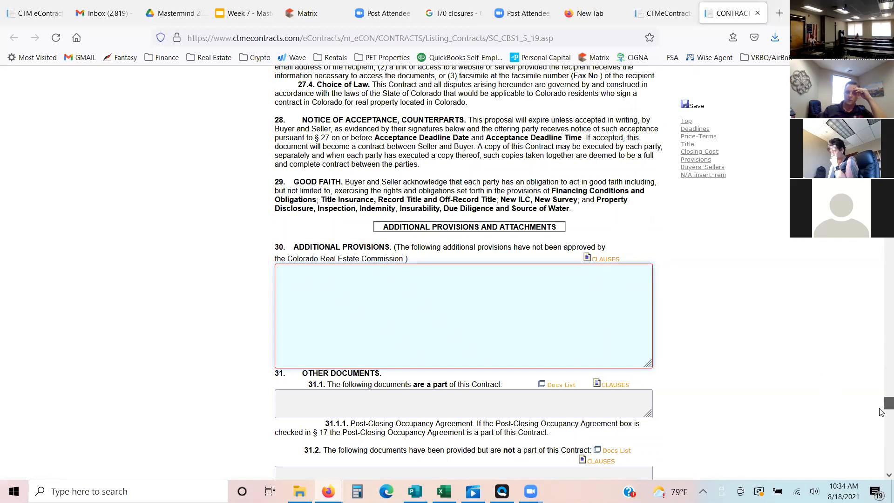
scroll(880, 411, "down", 2)
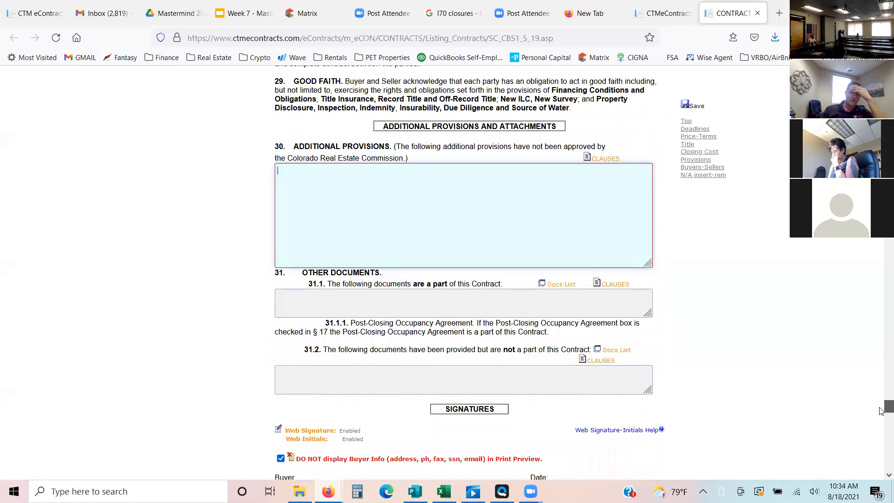
scroll(881, 411, "up", 2)
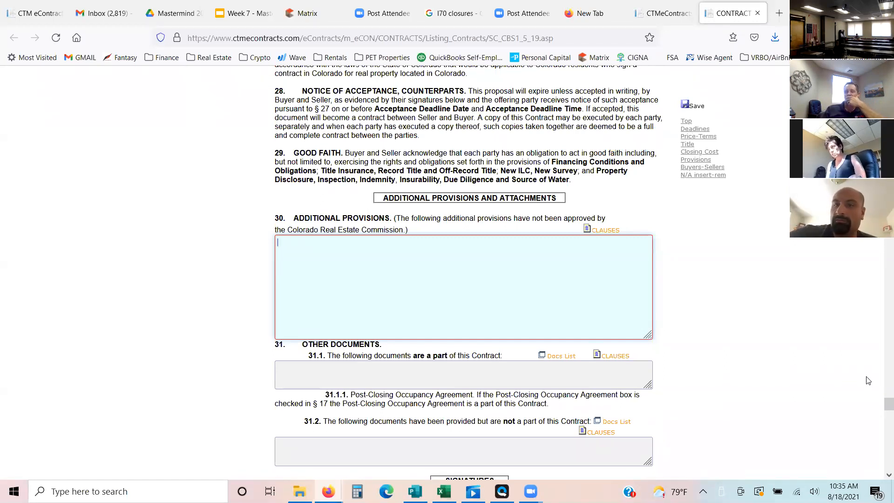
scroll(882, 352, "up", 15)
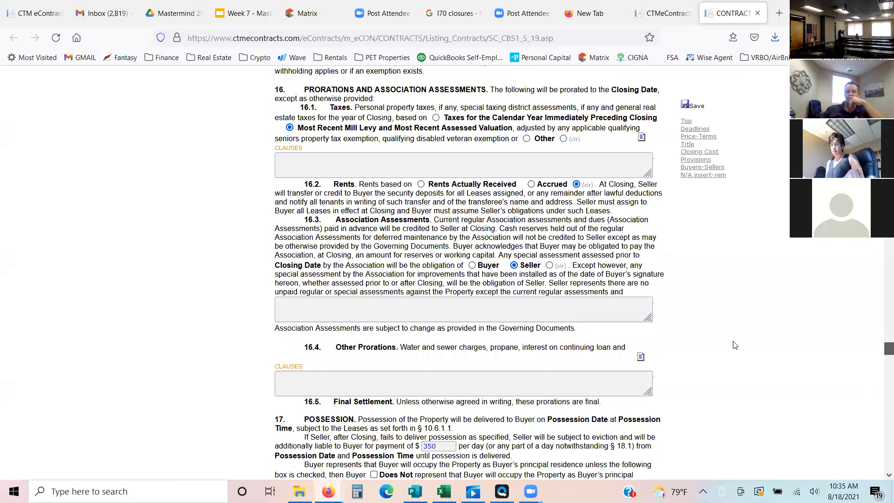
- Review the closing cost, proration and possession sections and save the contract
scroll(735, 345, "up", 7)
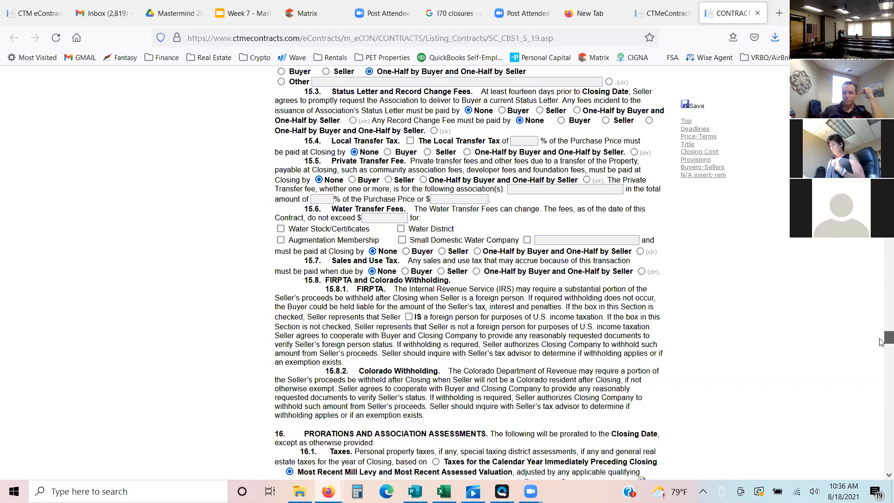
scroll(882, 376, "down", 10)
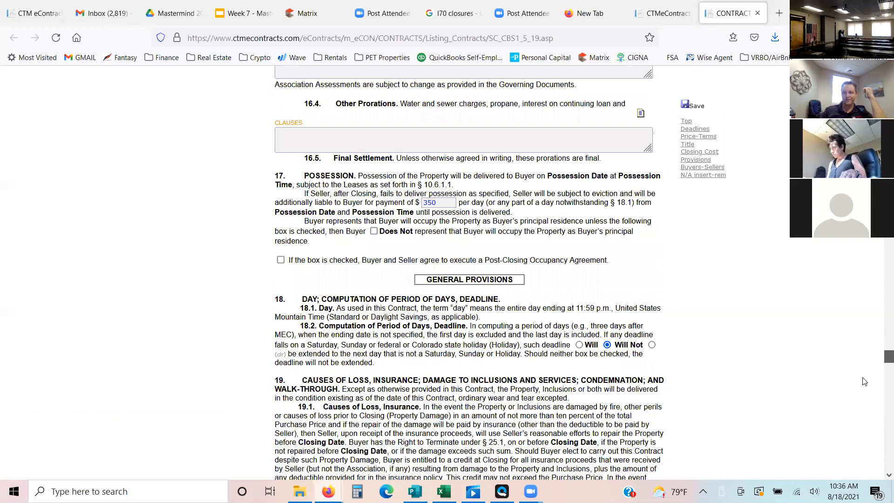
left_click(684, 107)
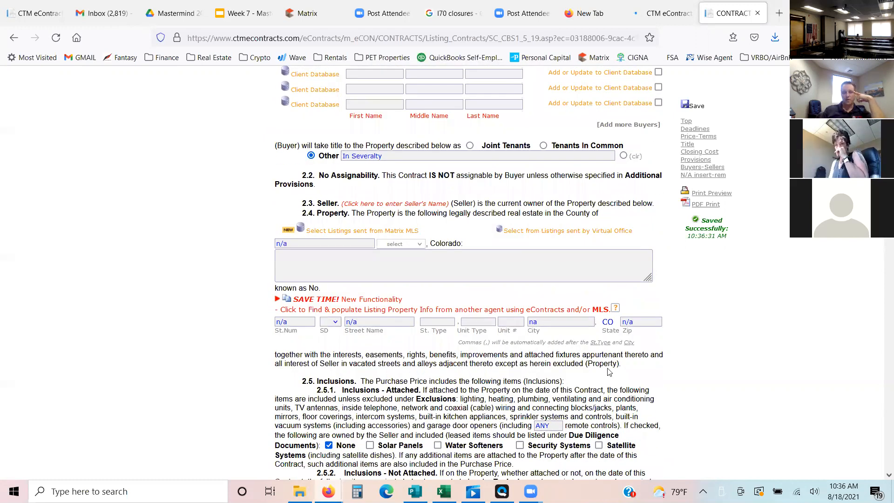
- Enter 2 as the buyer's middle name in section 2.1, save the contract again and close it
scroll(429, 407, "up", 7)
left_click(429, 407)
type("2")
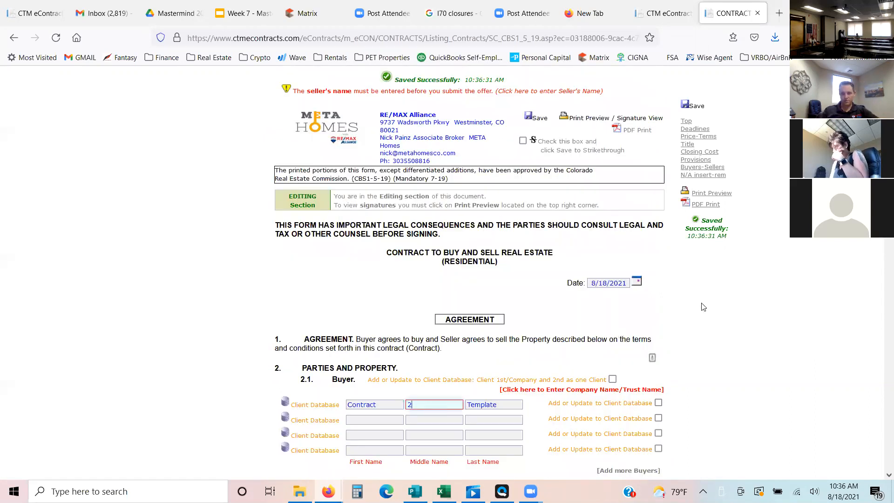
left_click(686, 105)
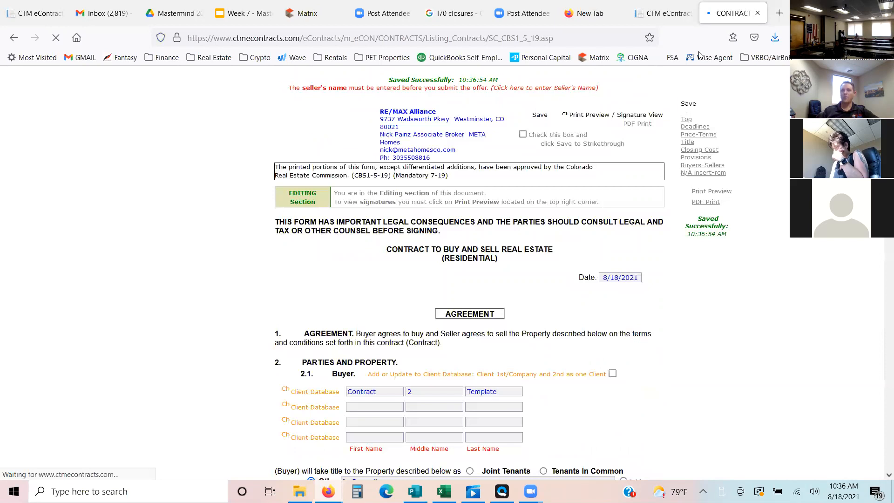
left_click(758, 14)
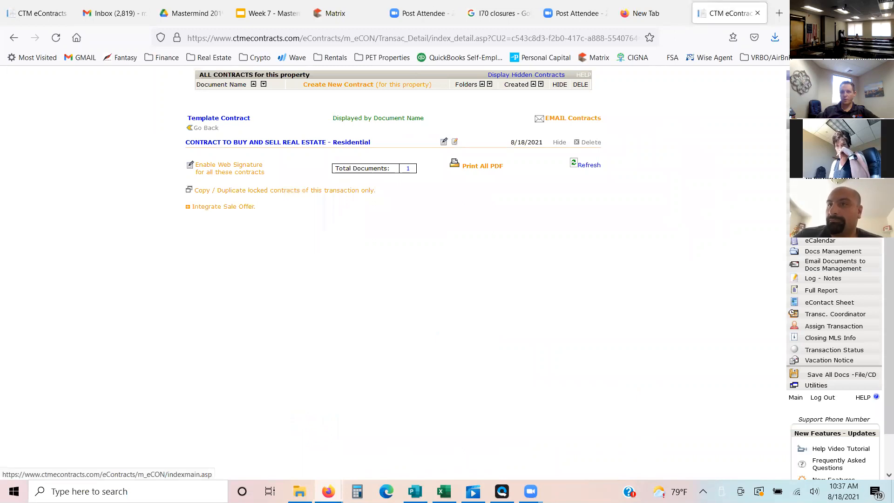
- View the Template Contract client's sale transaction from the main client list and return to that list
left_click(796, 398)
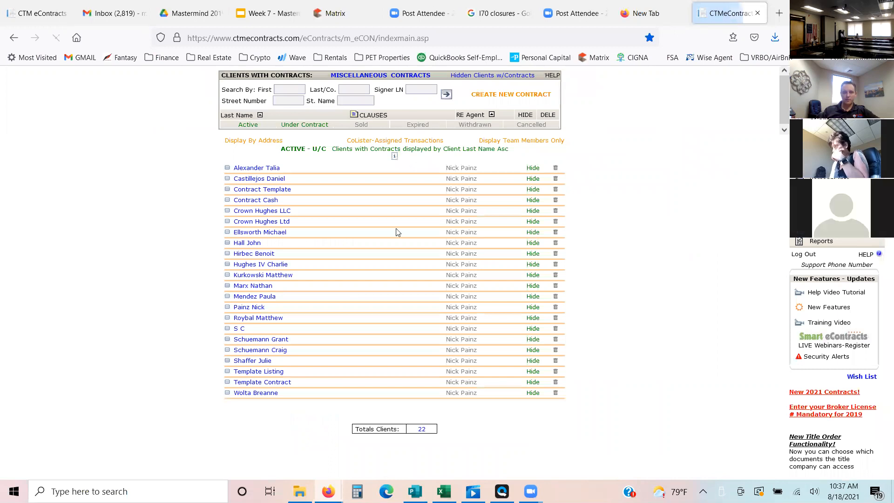
left_click(272, 388)
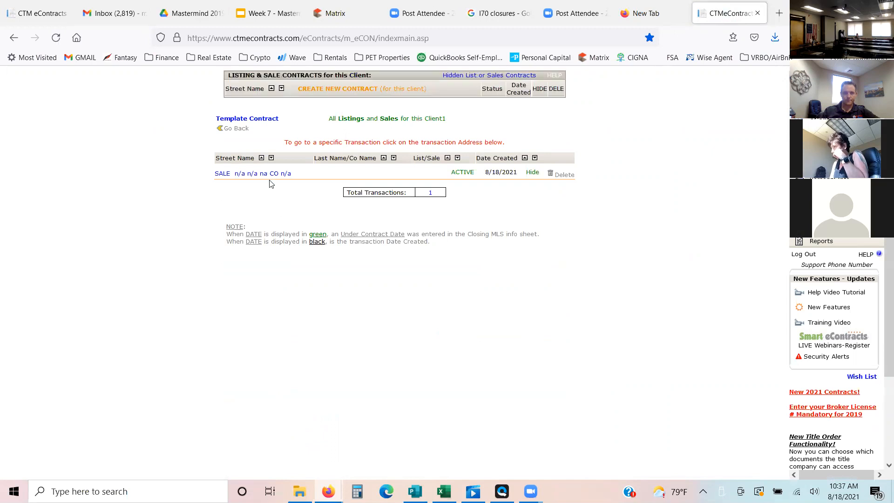
left_click(269, 176)
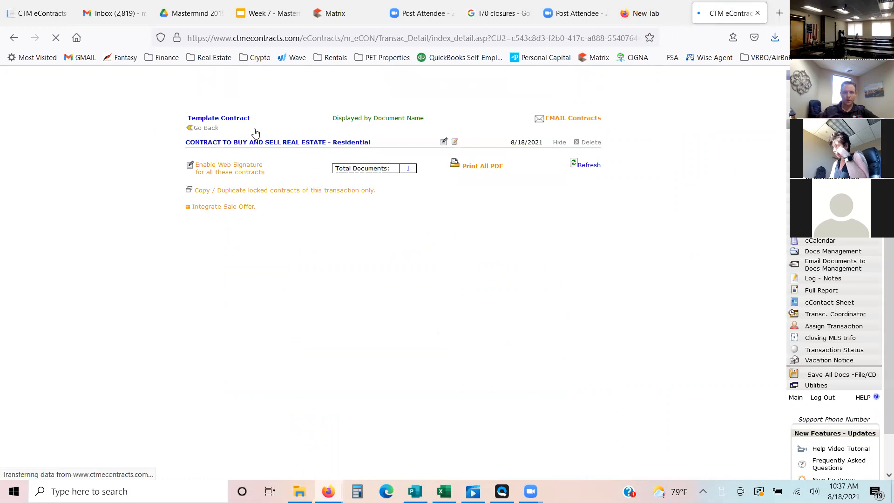
left_click(14, 38)
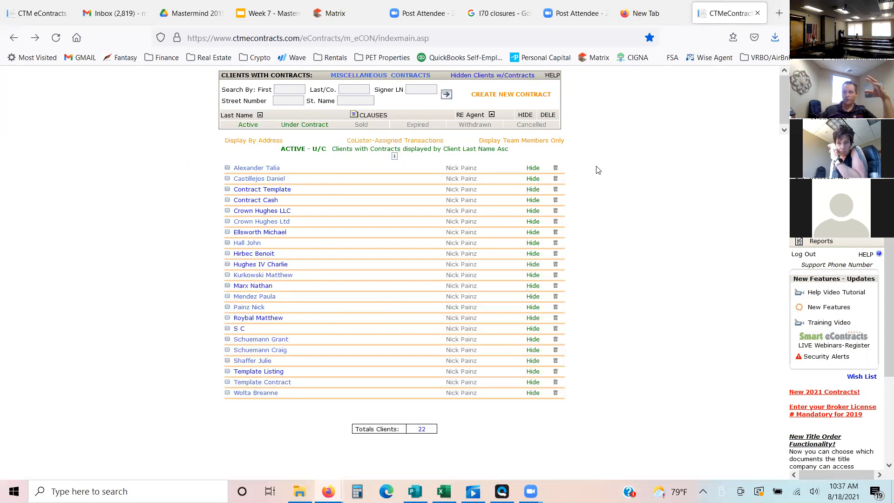
- Start a new Transaction Master Template named CBS with CBS1-5-19 Contract to Buy and Sell Real Estate - Residential as its parent contract type
left_click(491, 101)
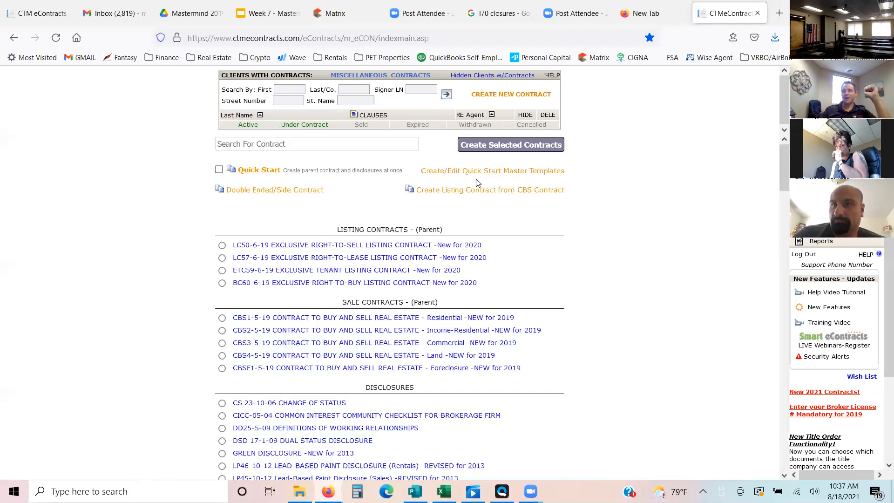
left_click(536, 174)
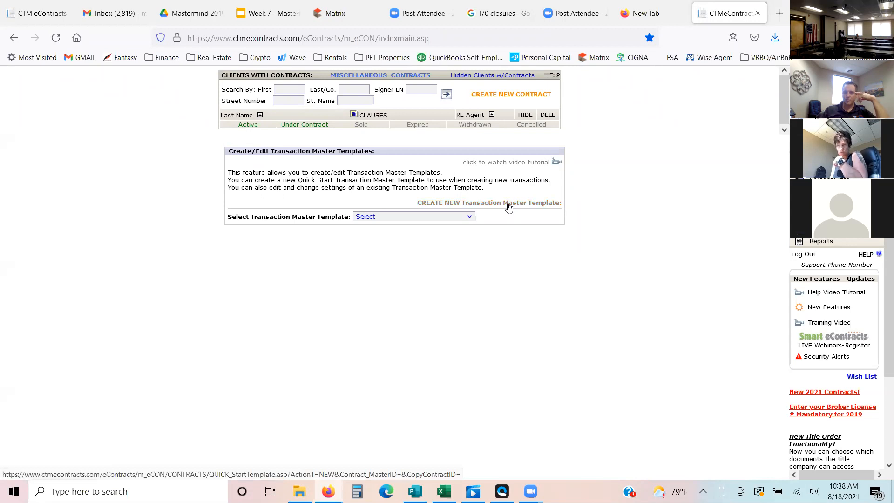
left_click(508, 205)
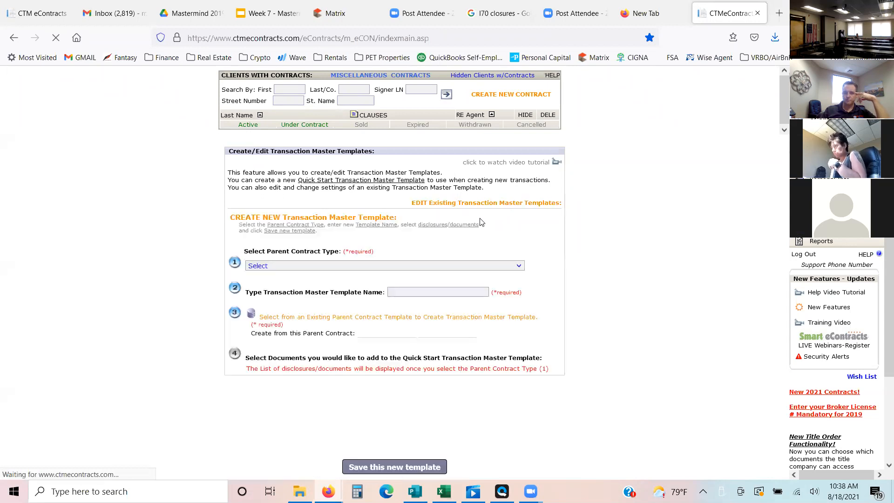
left_click(315, 266)
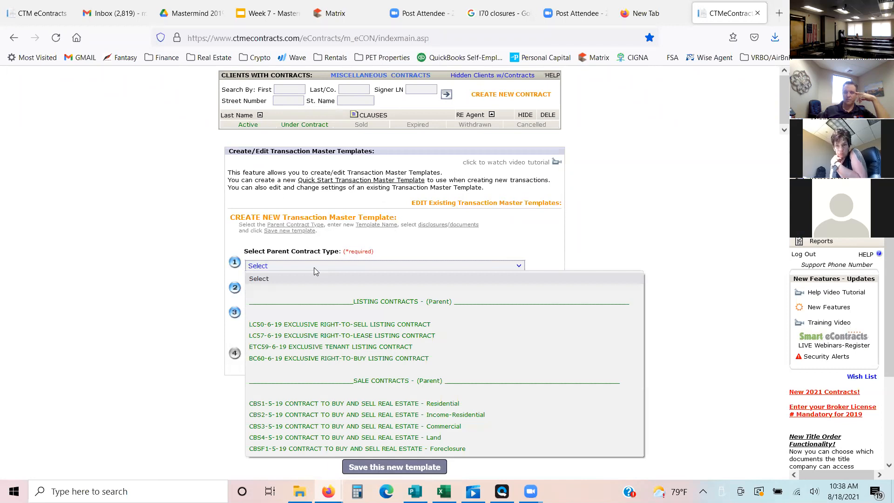
left_click(450, 404)
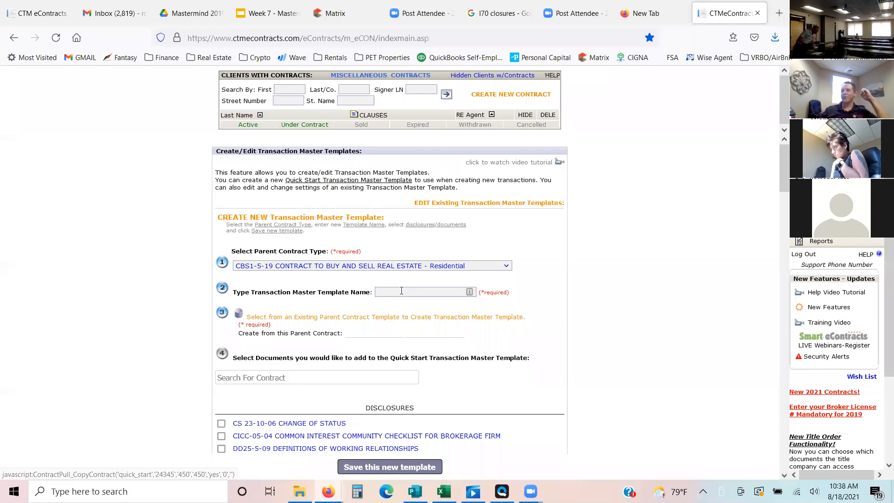
left_click(401, 291)
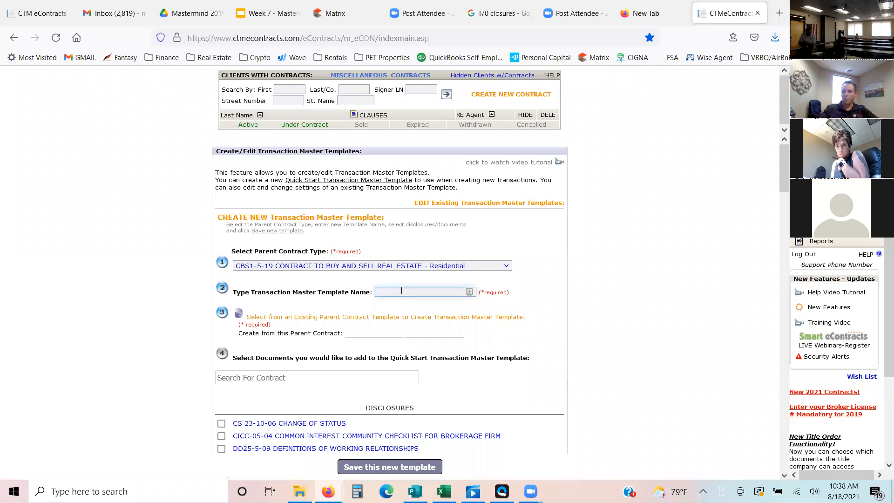
type("BS")
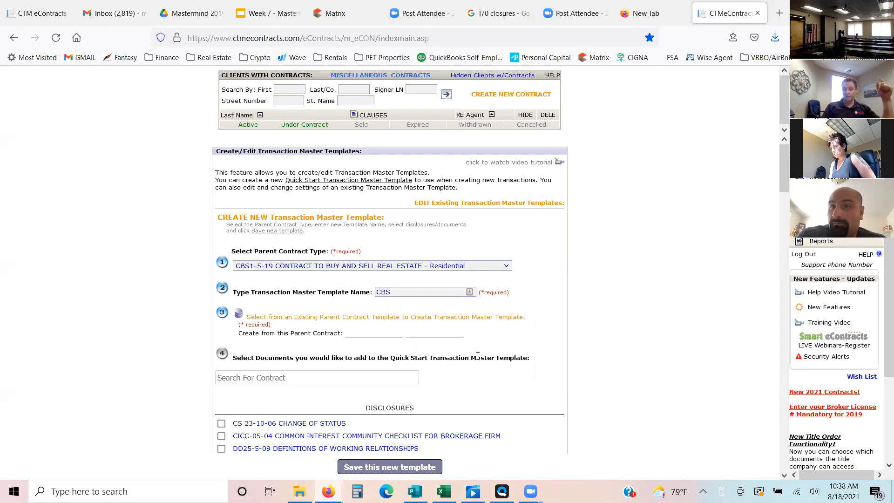
- Choose the existing Template Contract created 8/18/2021 as the parent contract to build the master template from
left_click(335, 319)
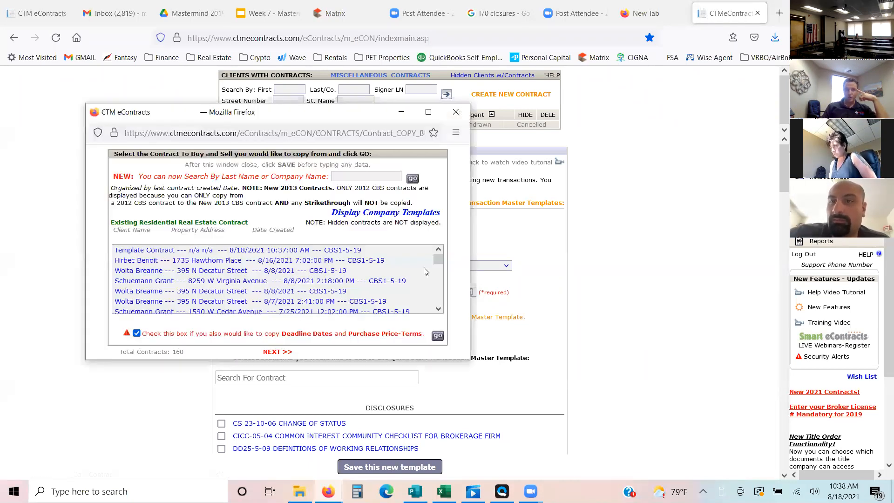
left_click(263, 250)
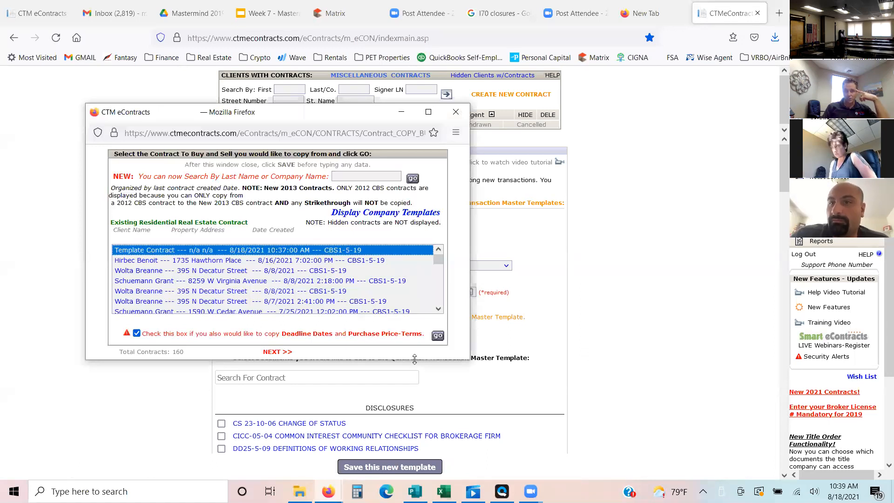
left_click(438, 336)
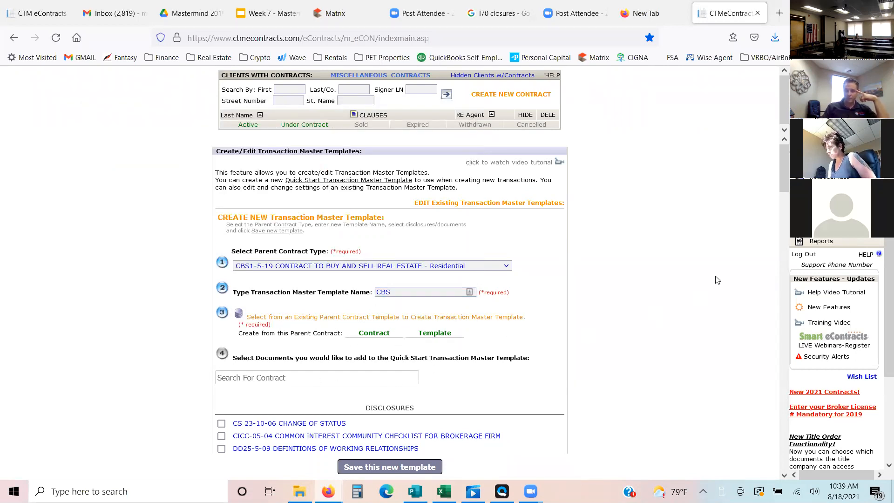
- Add the BUYER ADVISORY from the RE/MAX ALLIANCE forms to the master template's documents
left_click_drag(784, 171, 787, 212)
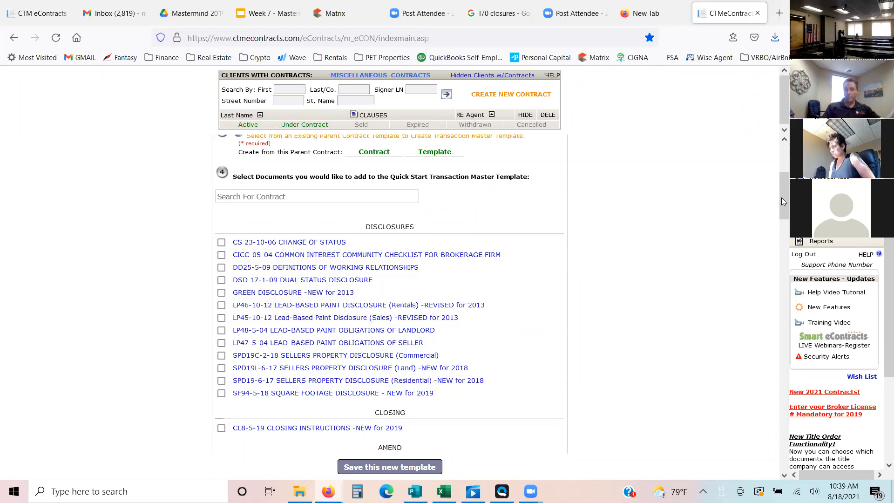
mouse_move(787, 210)
left_mouse_down()
mouse_move(788, 231)
mouse_move(782, 216)
left_mouse_up()
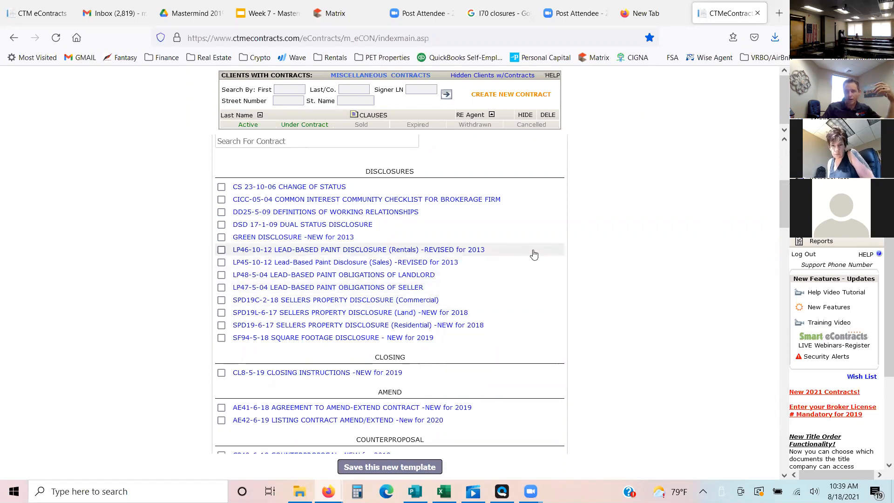
left_click_drag(787, 213, 792, 329)
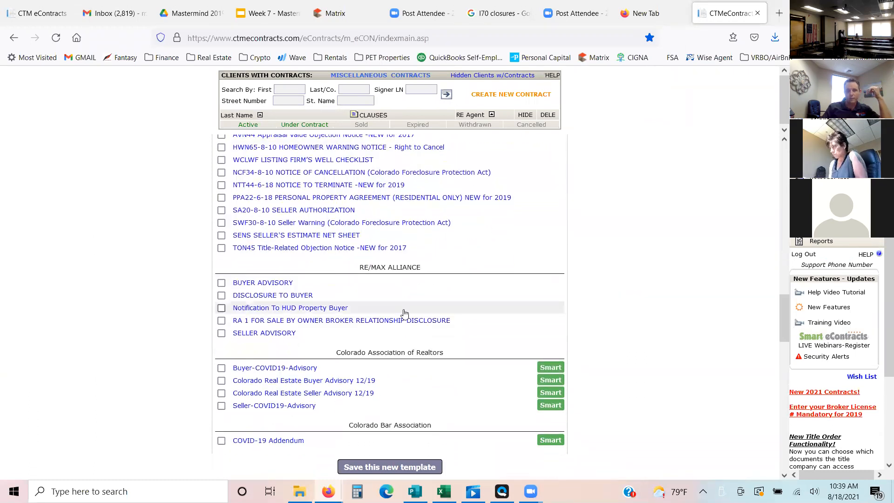
left_click(222, 283)
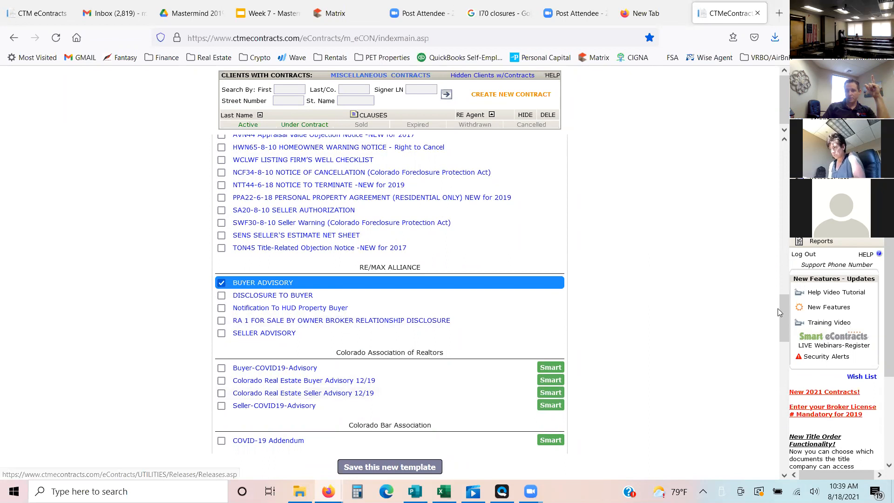
- Add the Affiliated Business Arrangement Disclosure and Final SALES CONTRACT CONTROL SHEET from the RE/MAX Alliance smart forms to the master template
left_click_drag(782, 313, 787, 405)
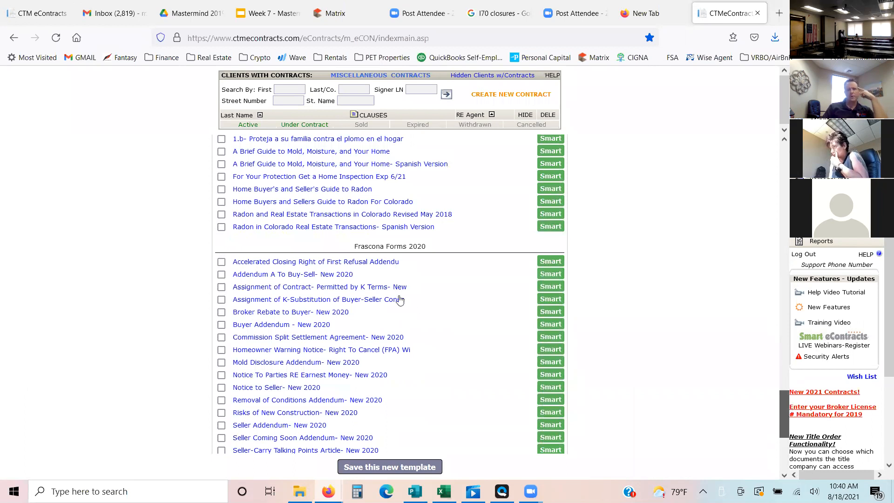
scroll(326, 303, "down", 5)
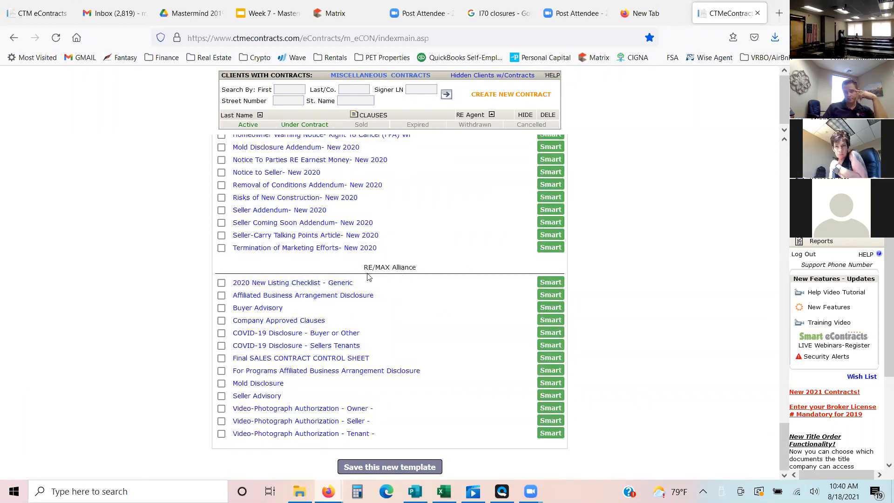
left_click(258, 300)
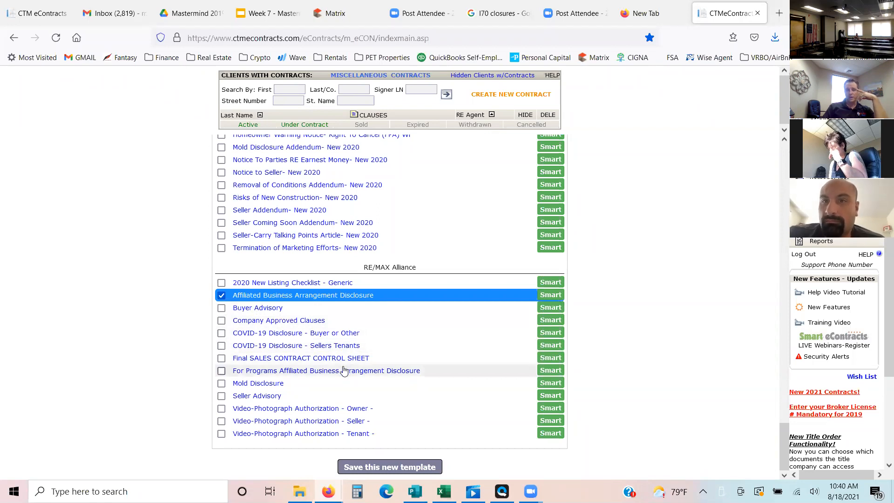
left_click(283, 359)
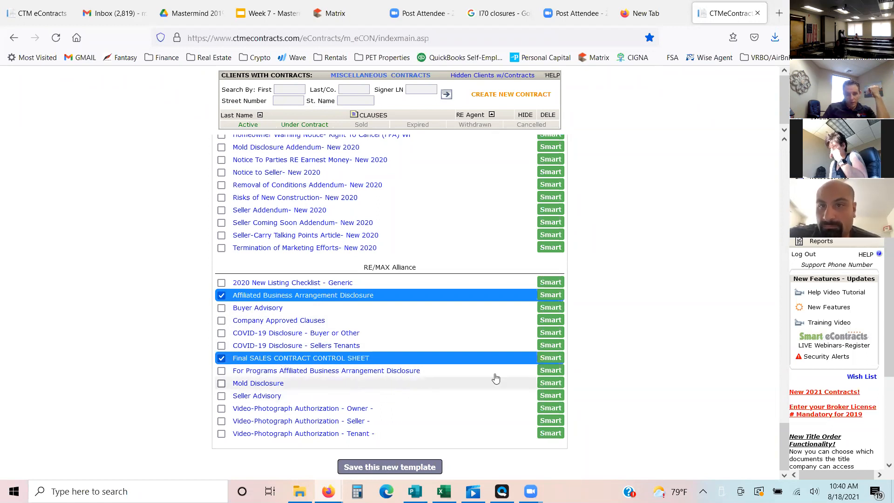
- Examine the Frascona, EPA, DORA, Colorado Association of Realtors and RE/MAX Alliance form lists for further documents to include
mouse_move(787, 448)
left_mouse_down()
mouse_move(780, 427)
mouse_move(780, 442)
left_mouse_up()
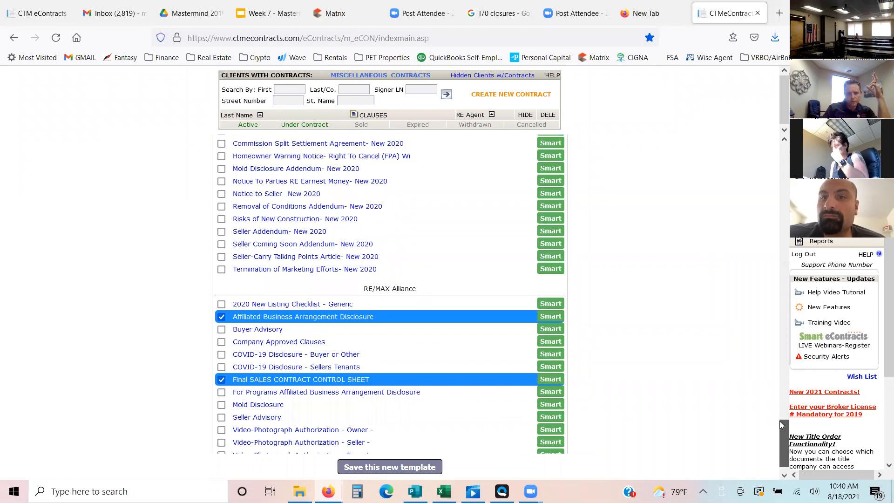
scroll(780, 424, "up", 3)
scroll(778, 409, "up", 1)
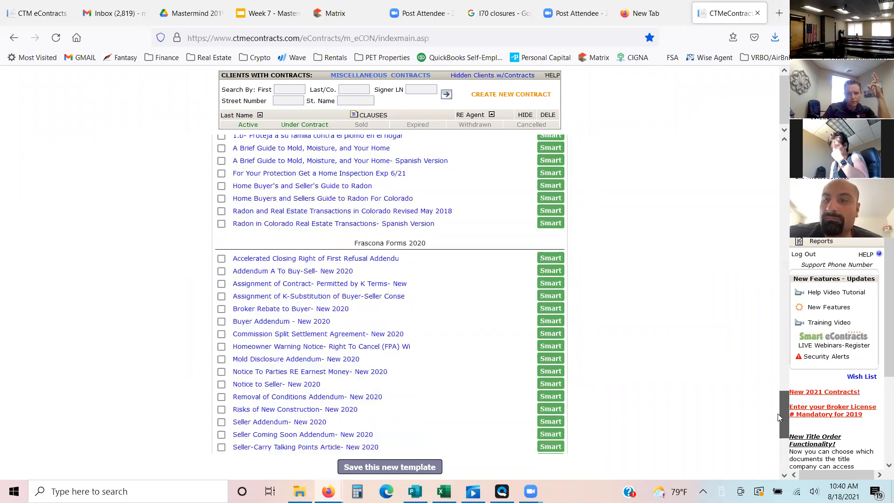
left_click_drag(780, 416, 777, 352)
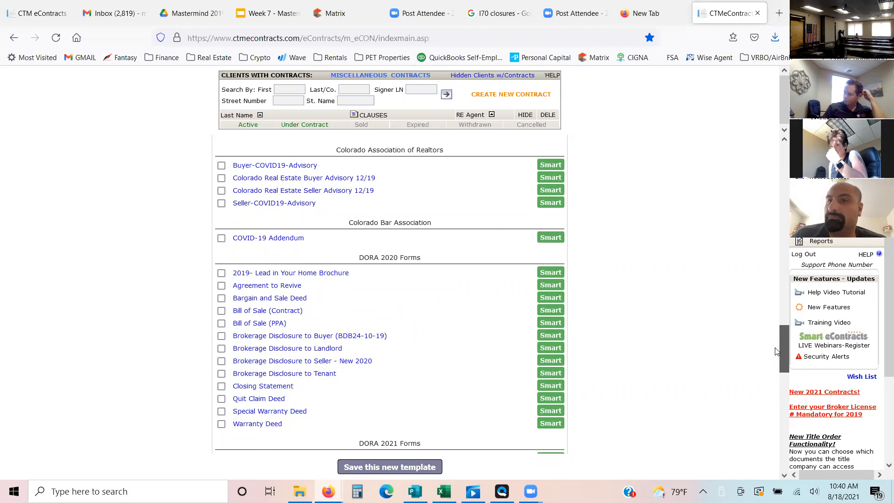
left_click_drag(775, 351, 777, 338)
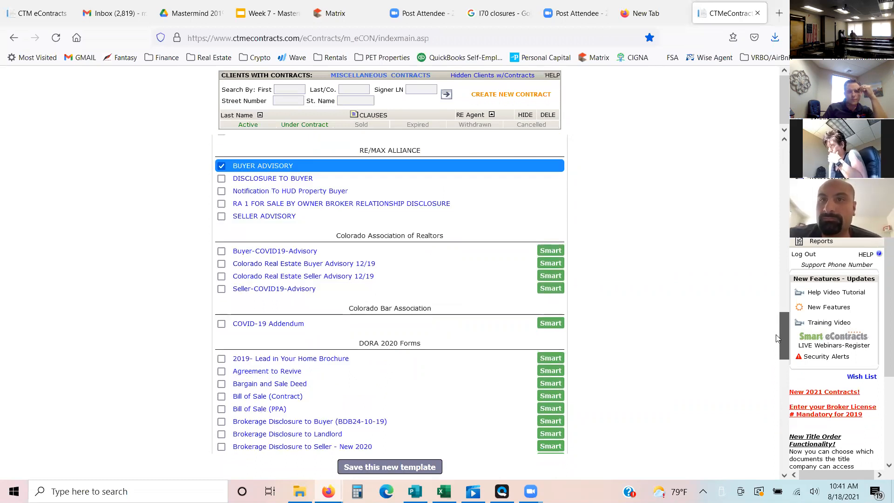
left_click_drag(776, 338, 776, 351)
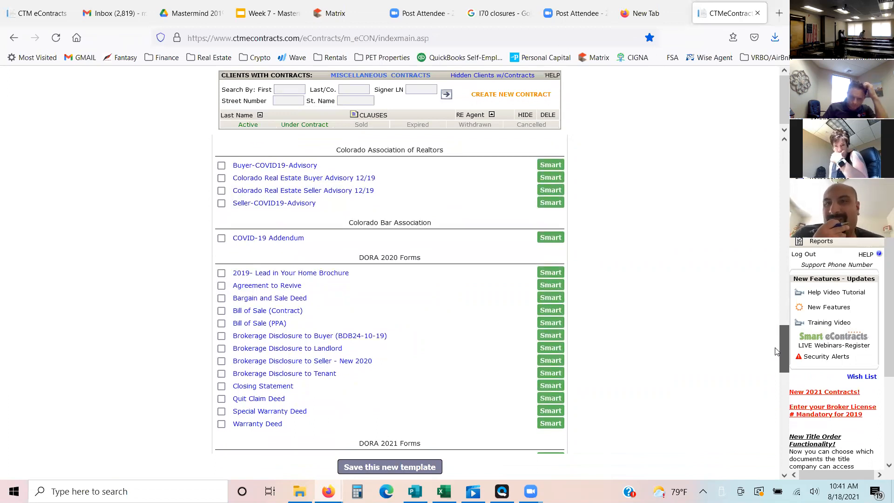
left_click_drag(777, 352, 776, 382)
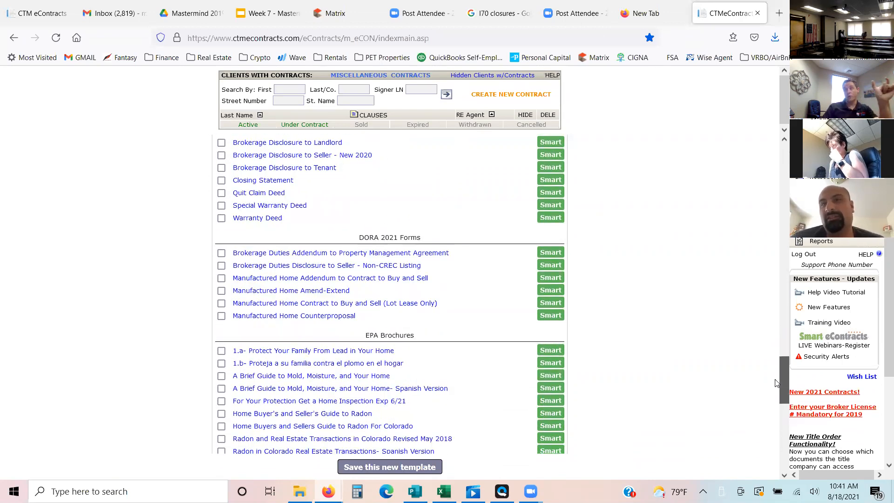
left_click_drag(777, 383, 778, 421)
left_click_drag(776, 422, 776, 452)
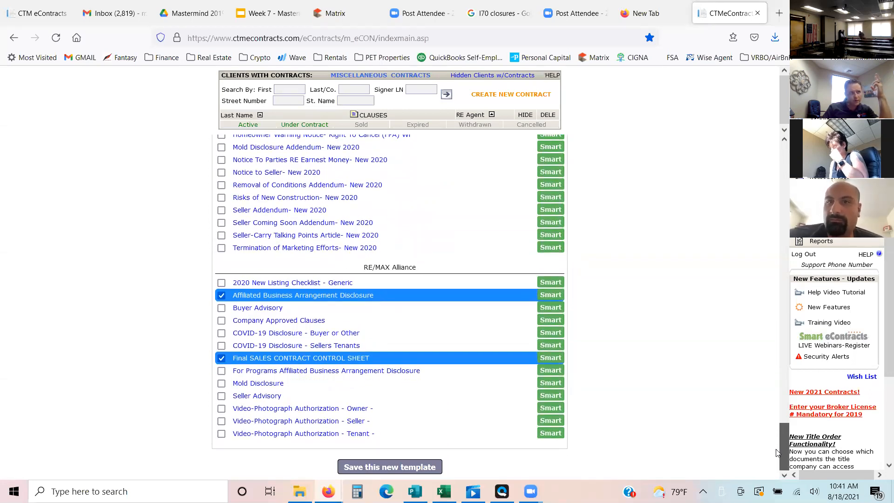
- Check the documents selected for the CBS transaction master template and save the new template
left_click_drag(777, 453, 777, 321)
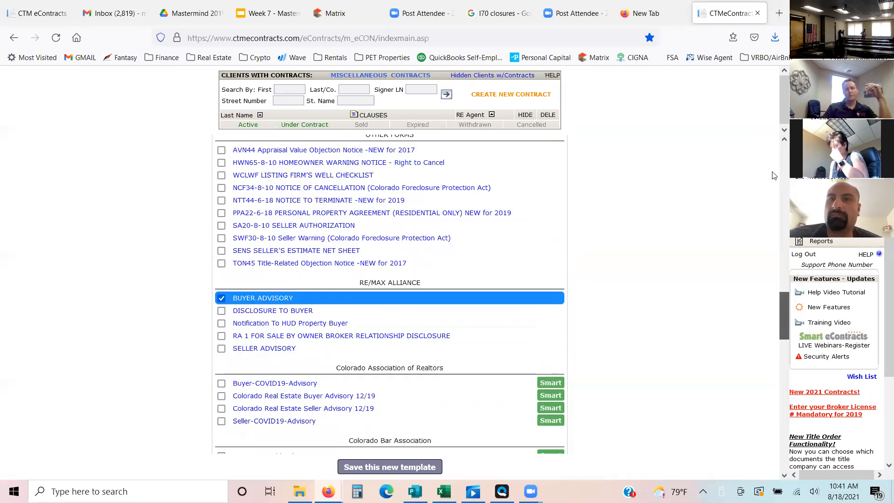
left_click(777, 199)
left_click_drag(776, 195, 785, 93)
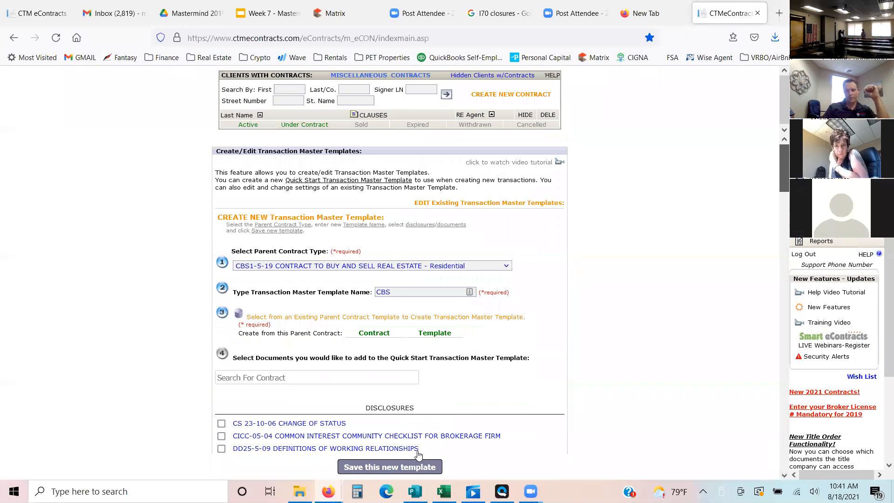
left_click(408, 467)
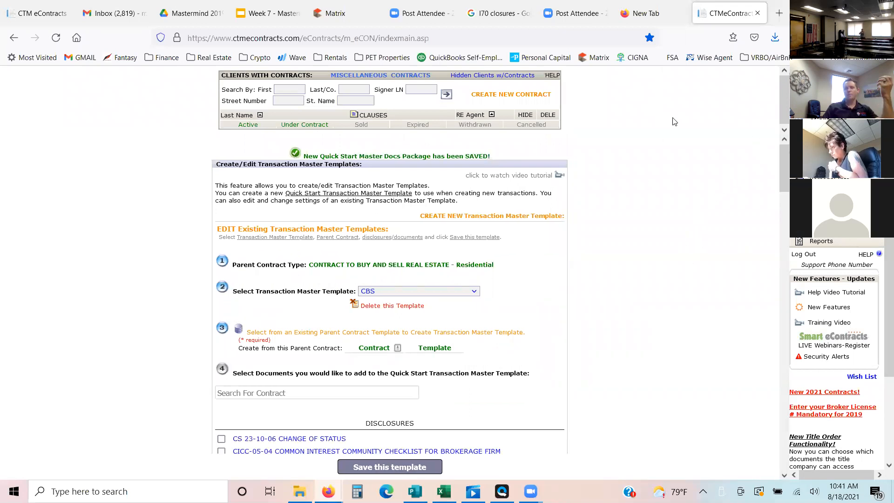
- Create a new set of contracts with Quick Start from the CBS master template
left_click(503, 96)
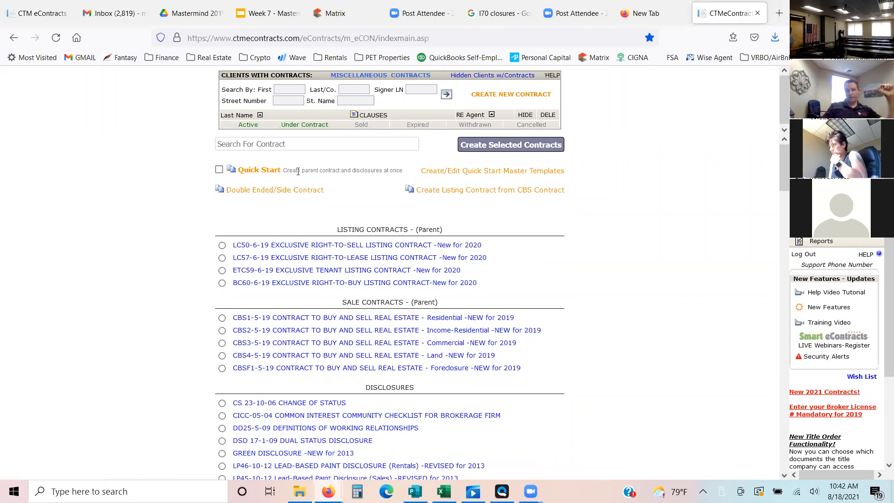
left_click(218, 170)
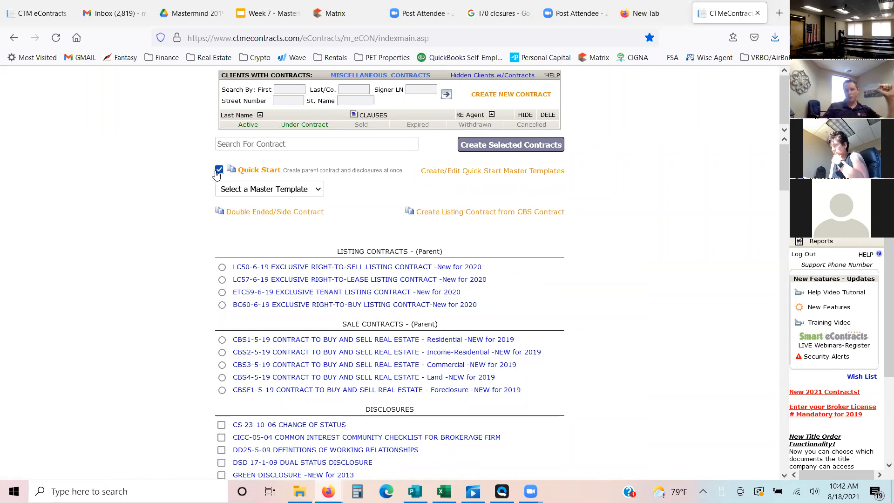
left_click(293, 193)
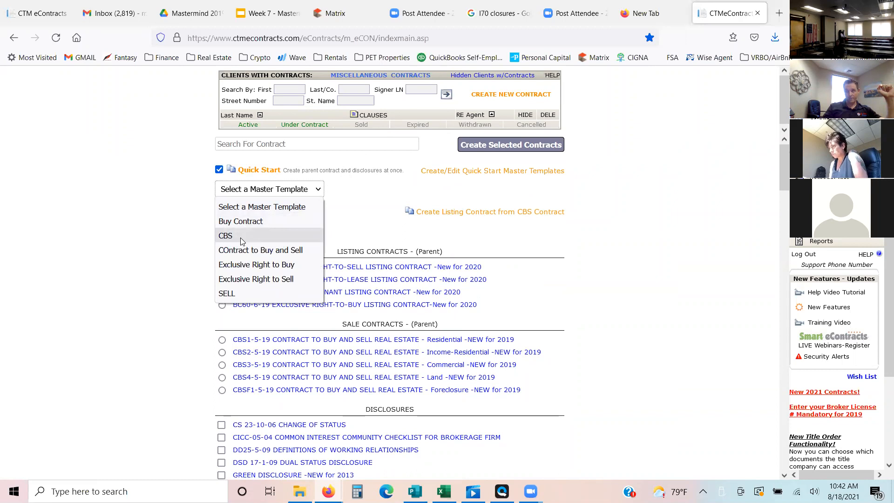
left_click(227, 240)
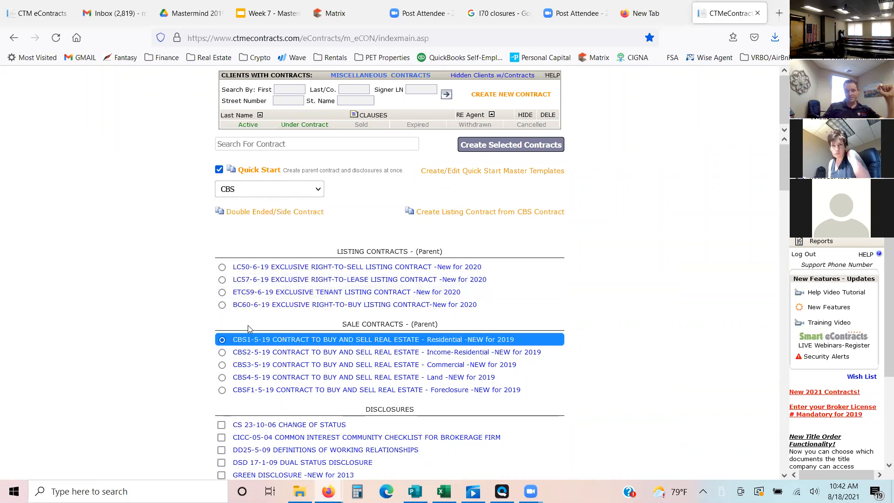
left_click_drag(781, 158, 777, 342)
left_click_drag(784, 414, 784, 163)
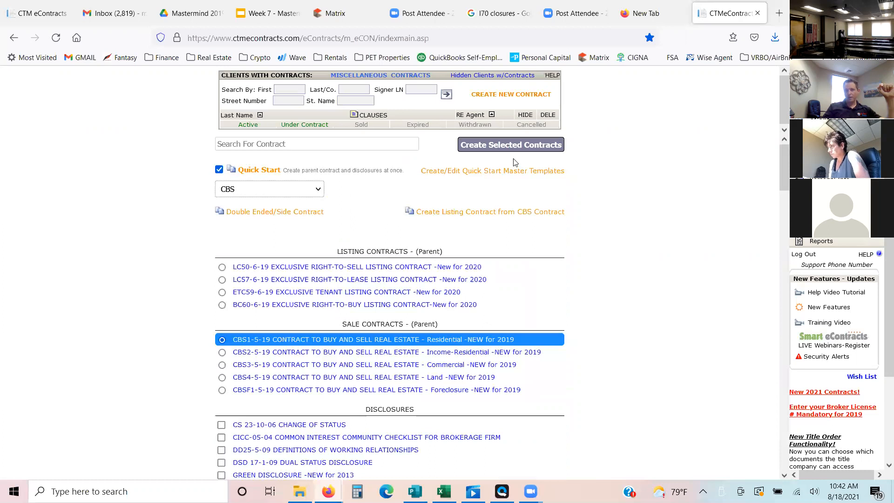
left_click(488, 145)
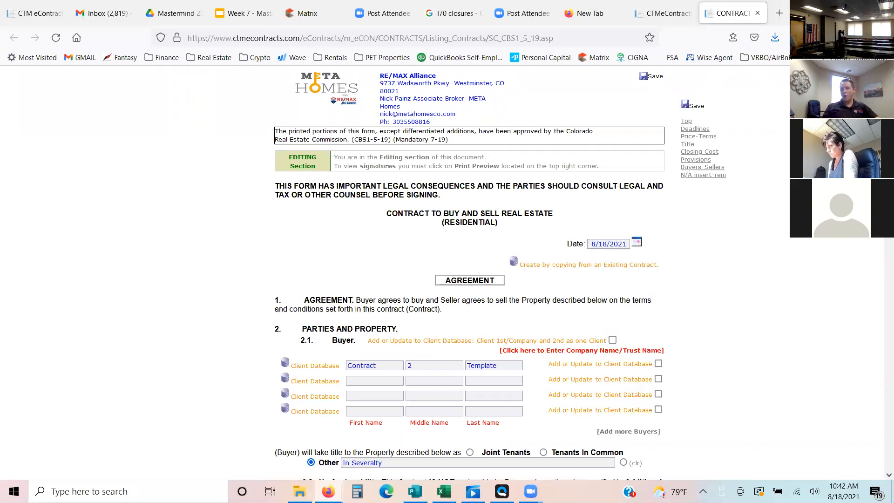
- Replace the placeholder buyer's first and last names in section 2.1 with the client's name and save the contract
scroll(652, 261, "down", 1)
scroll(466, 271, "down", 4)
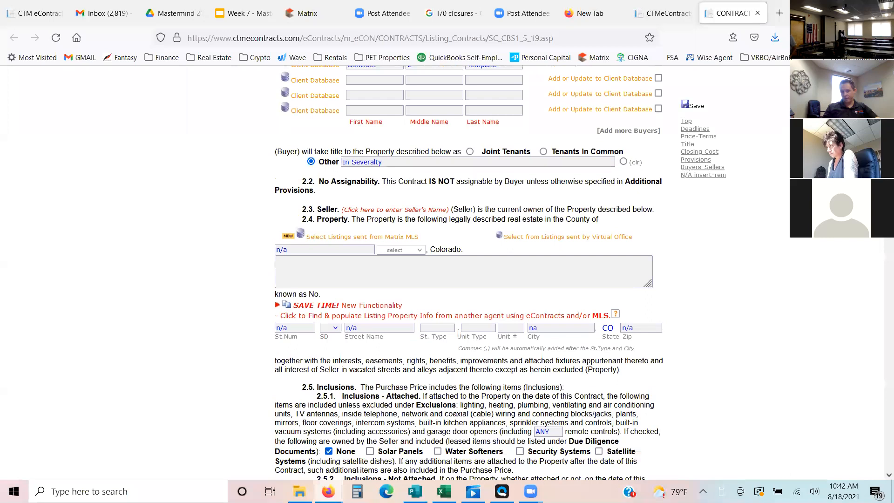
scroll(465, 270, "up", 5)
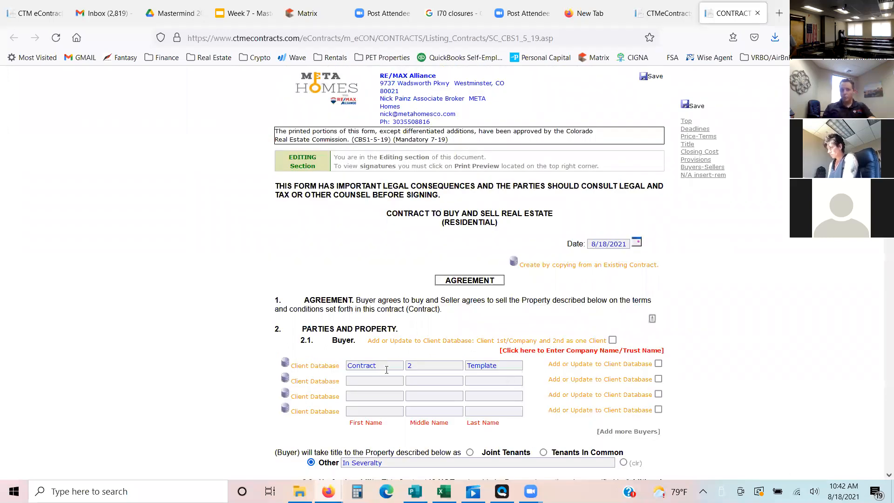
key("BackSpace")
key("BackSpace")
key("BackSpace")
key("BackSpace")
key("BackSpace")
key("BackSpace")
key("BackSpace")
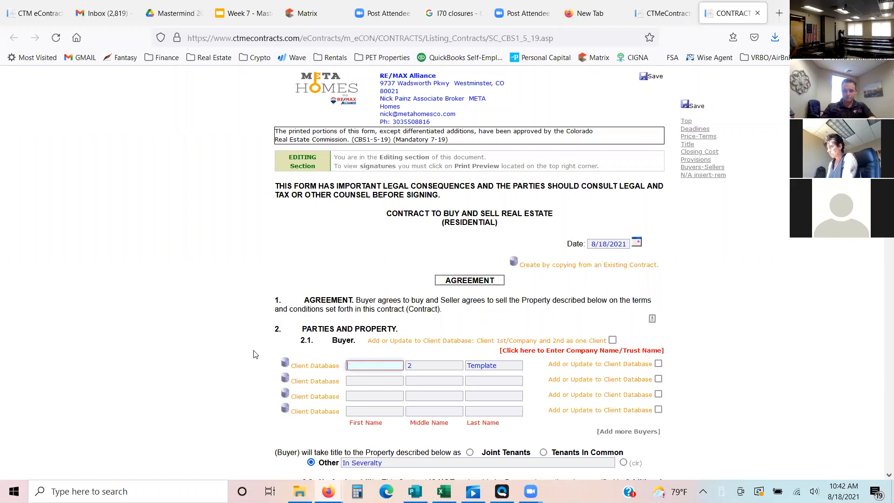
key("Tab")
key("Tab")
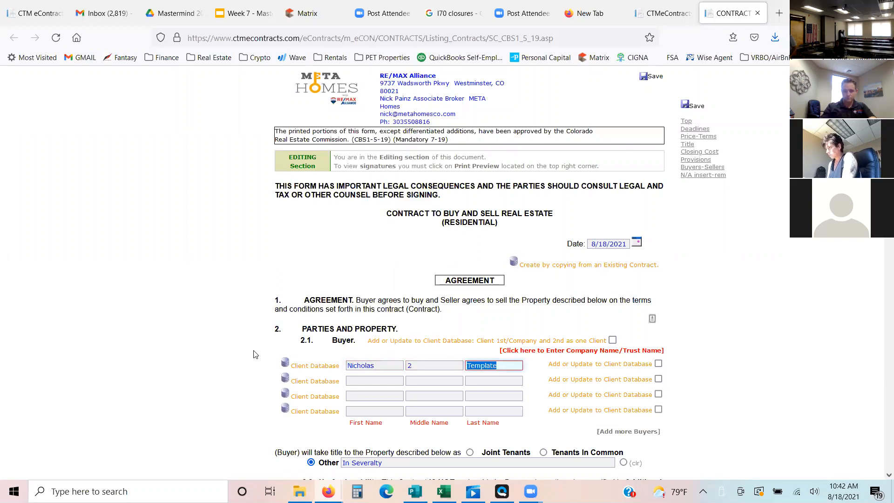
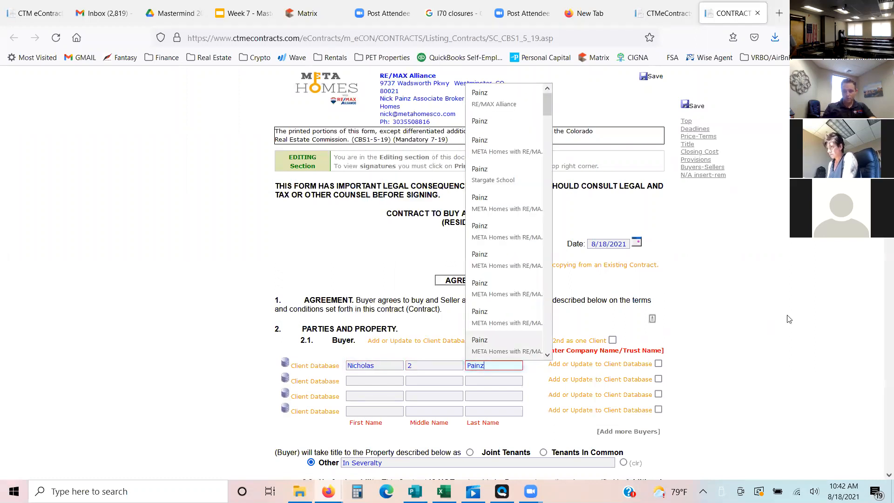
left_click(732, 180)
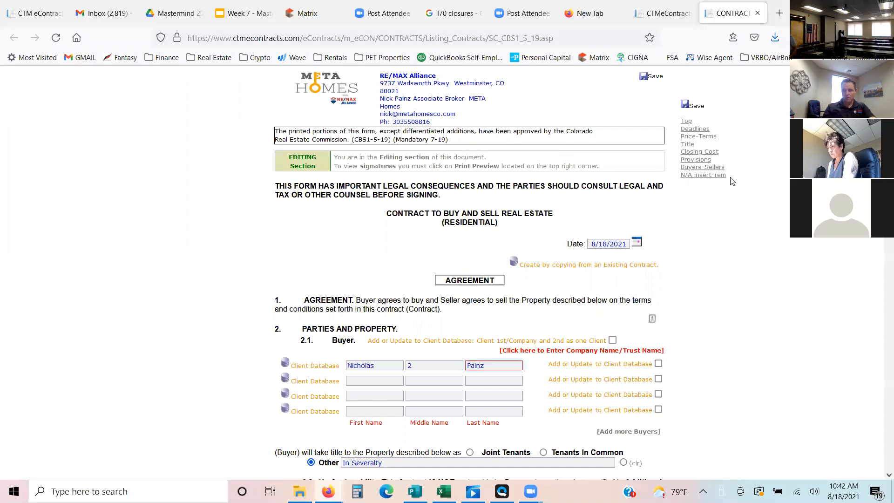
left_click(684, 107)
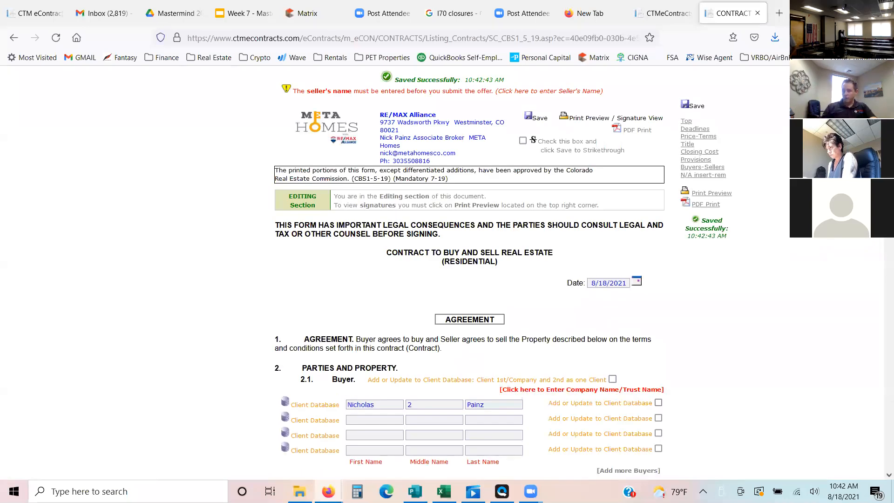
- Check the contract's prefilled terms from the parties and property section through prorations and save the contract again
scroll(470, 273, "down", 5)
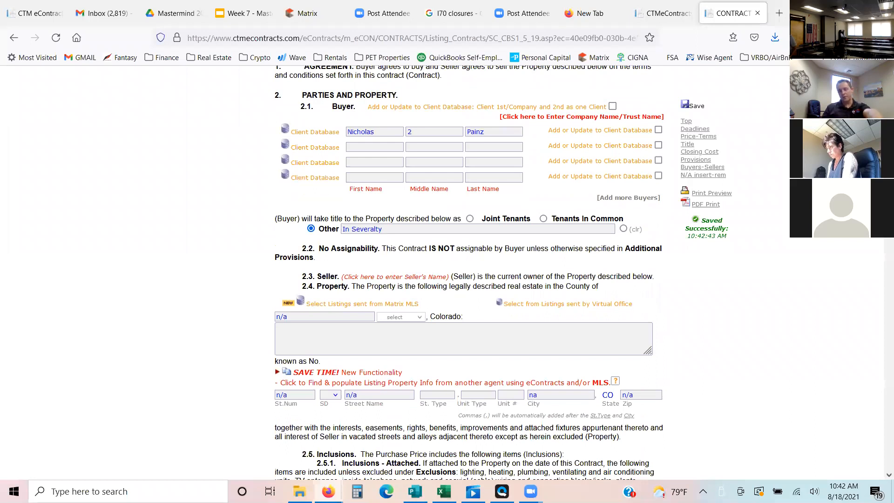
scroll(469, 273, "down", 1)
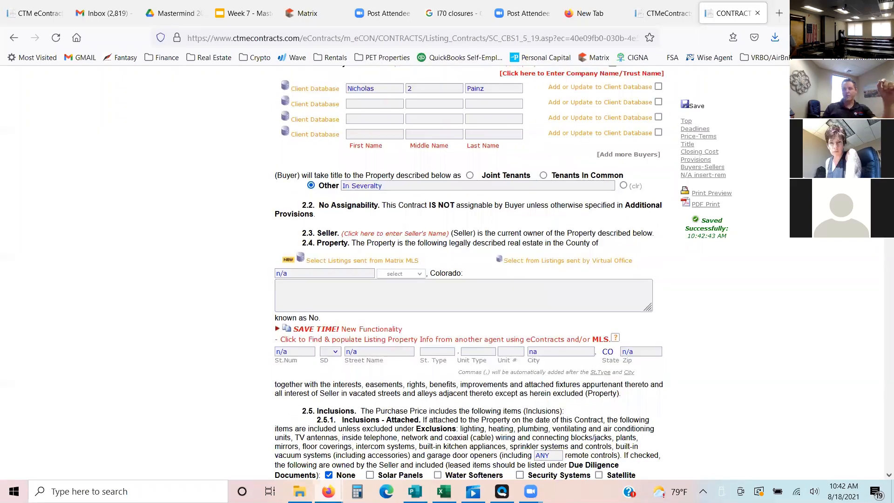
scroll(470, 272, "down", 6)
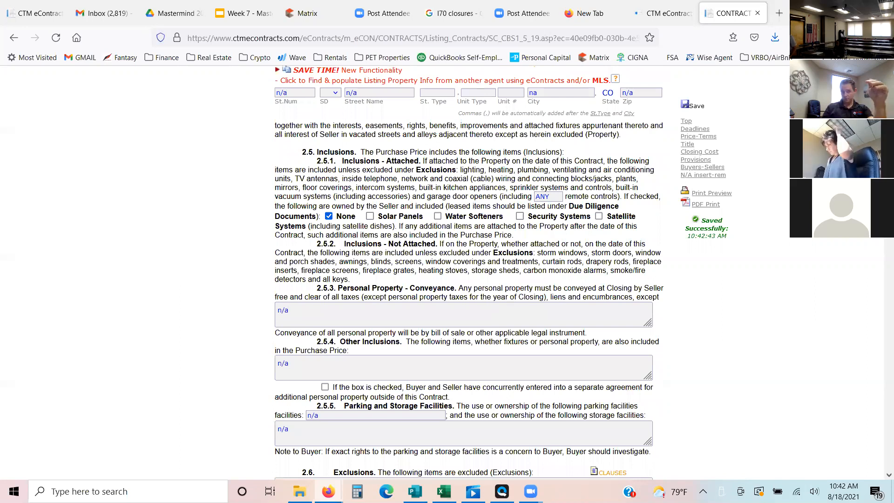
left_click_drag(880, 348, 880, 398)
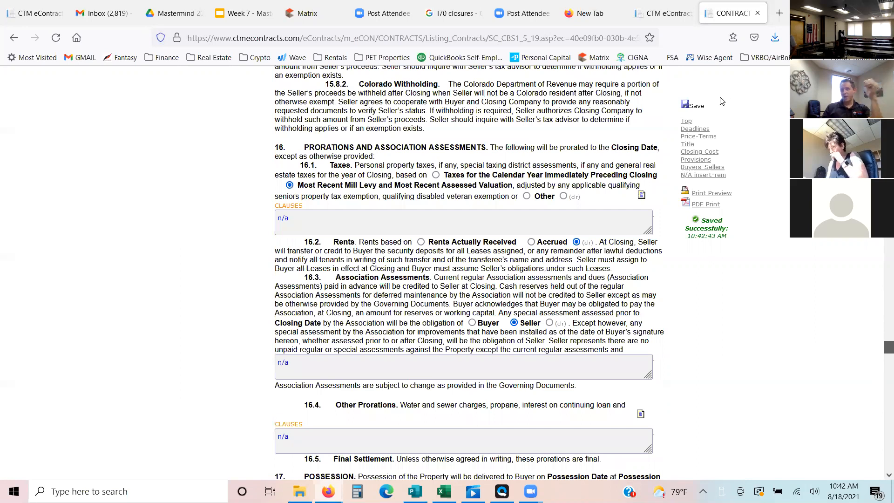
left_click(684, 108)
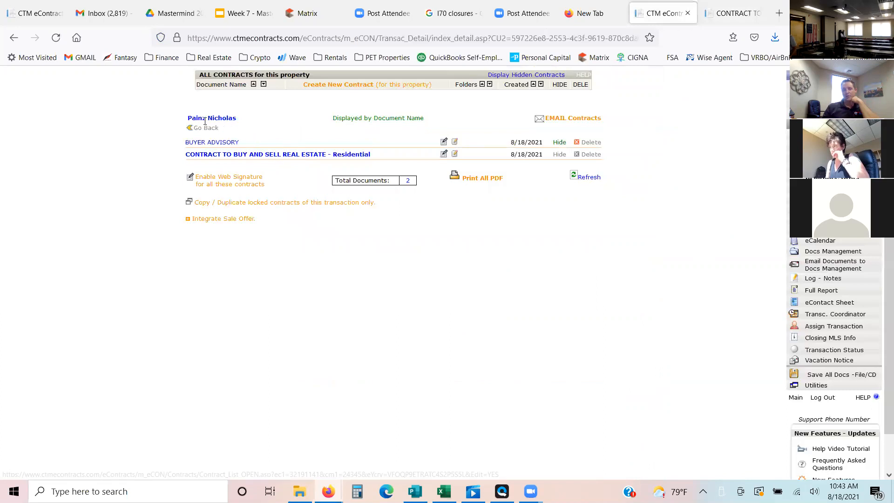
- Inspect the transaction's BUYER ADVISORY down to its signature block, and the Affiliated Business Arrangement Disclosure, for carried-over buyer details
left_click(222, 143)
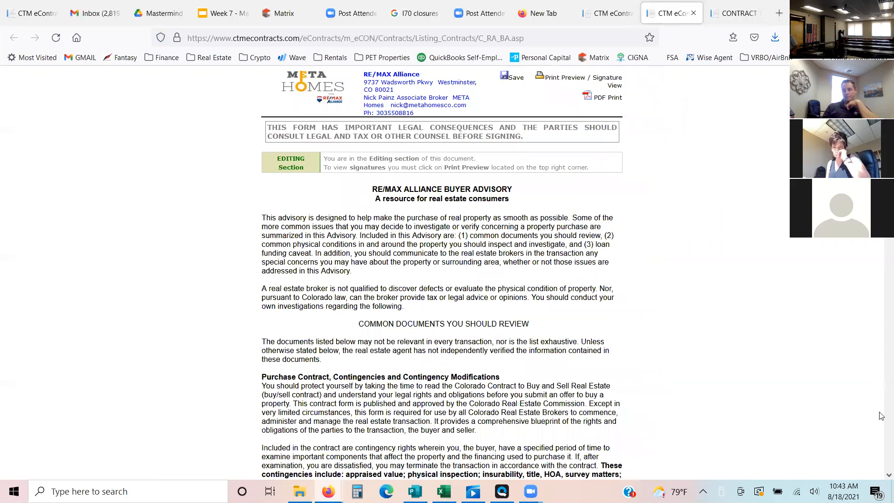
left_click_drag(882, 418, 882, 454)
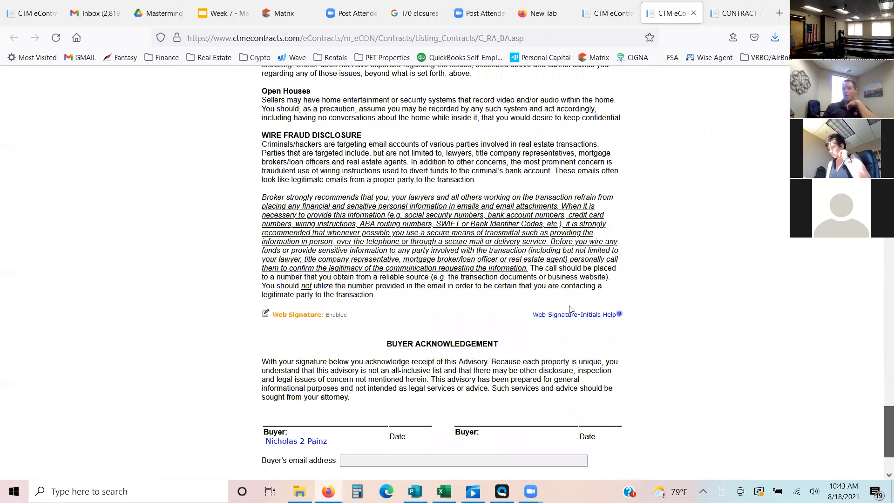
key("ctrl+Page_Up")
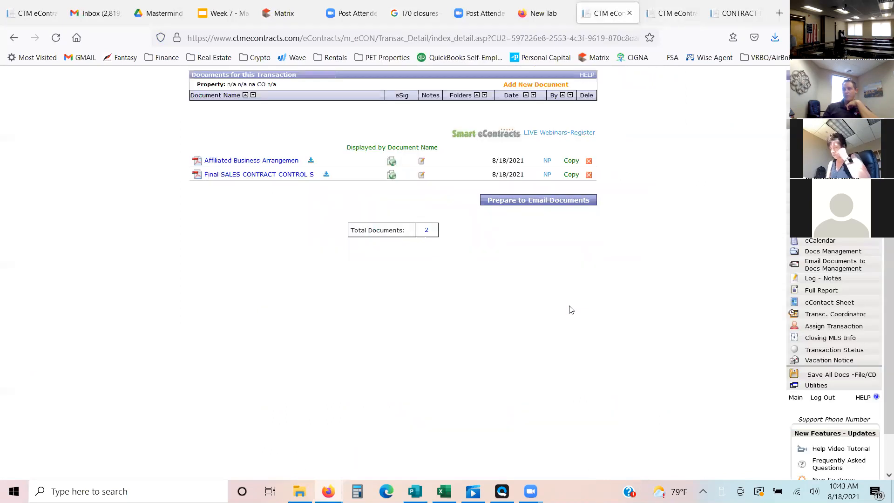
left_click(275, 165)
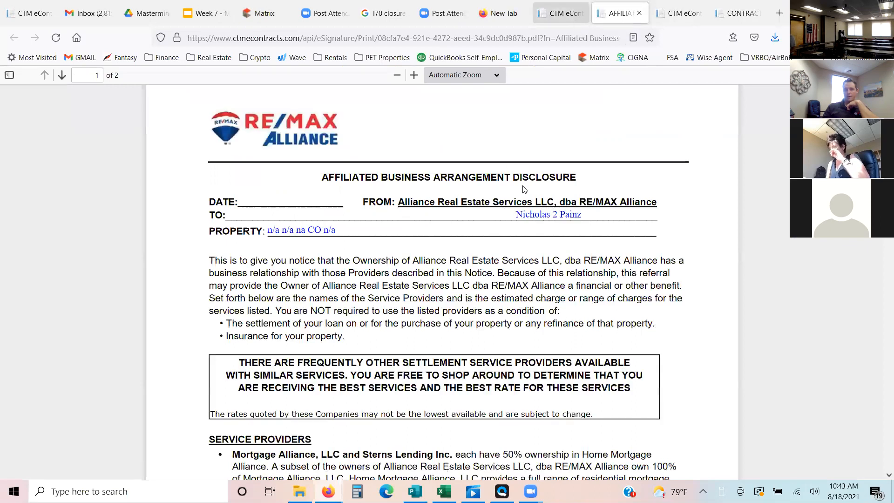
key("ctrl+Page_Up")
- Inspect the filled-in fields of the Final SALES CONTRACT CONTROL SHEET, close it, and recheck the Affiliated Business Arrangement Disclosure
left_click(270, 176)
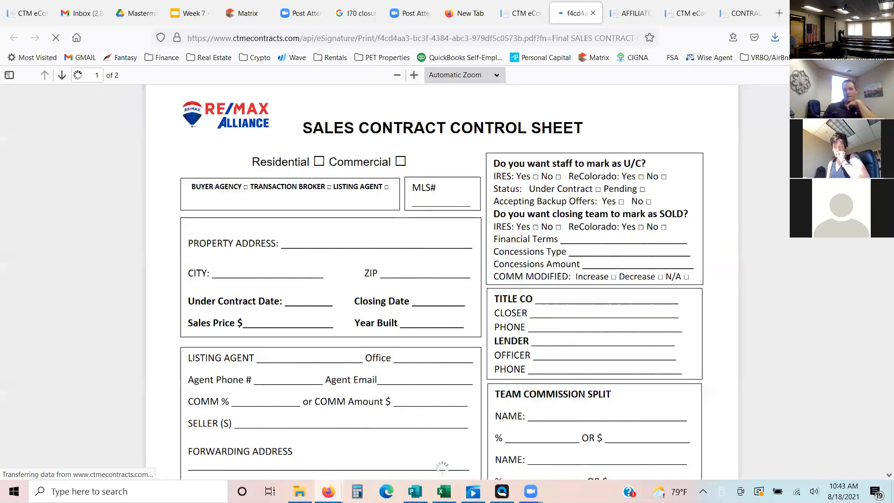
scroll(379, 247, "down", 7)
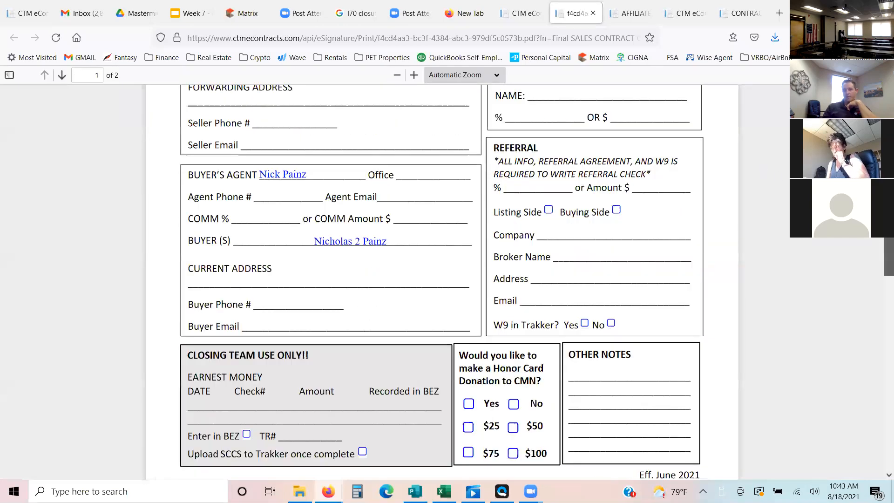
scroll(441, 282, "up", 4)
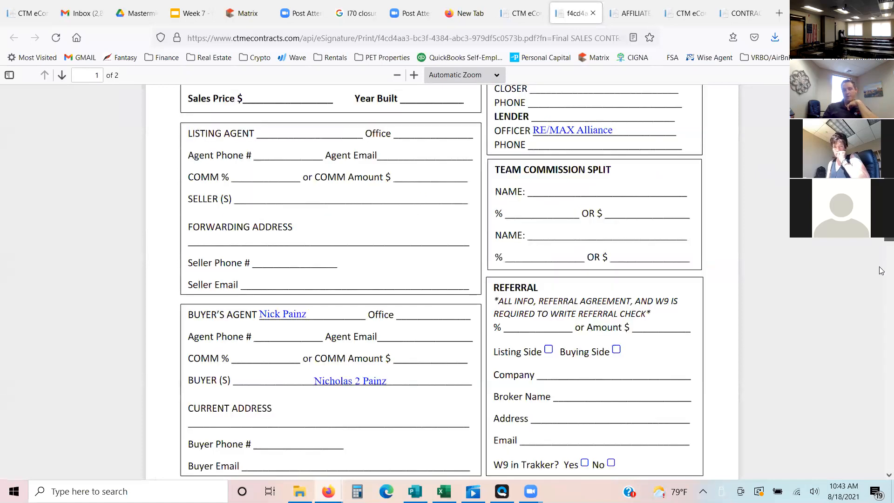
scroll(441, 271, "up", 3)
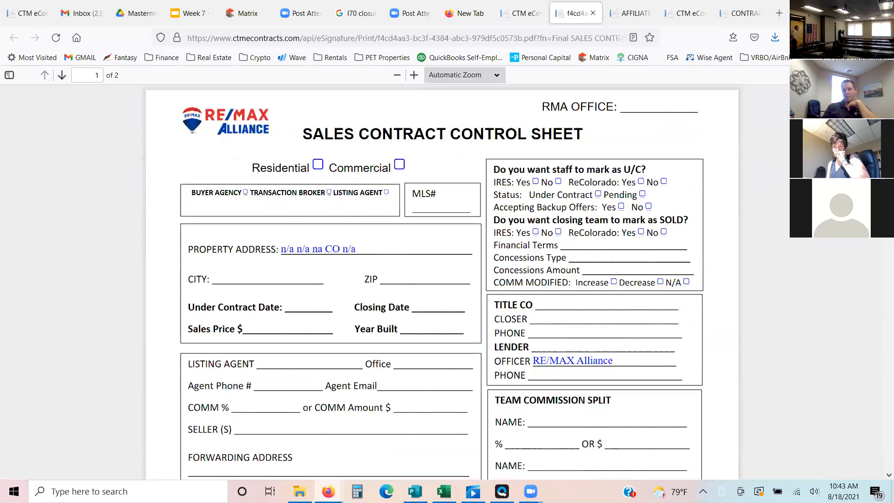
scroll(441, 282, "down", 1)
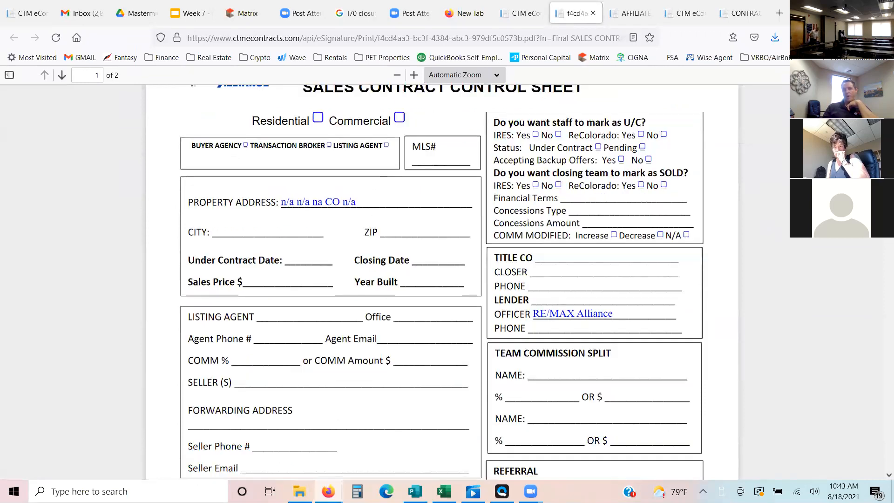
scroll(442, 282, "up", 1)
left_click(596, 21)
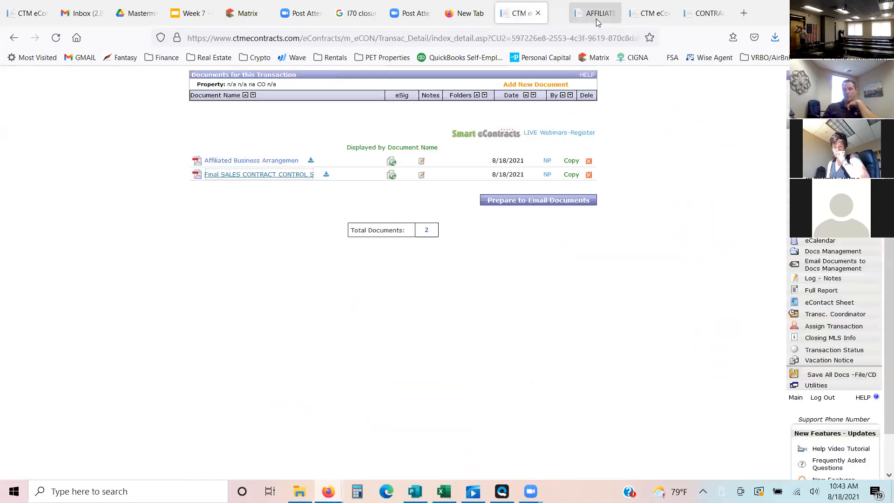
left_click(572, 22)
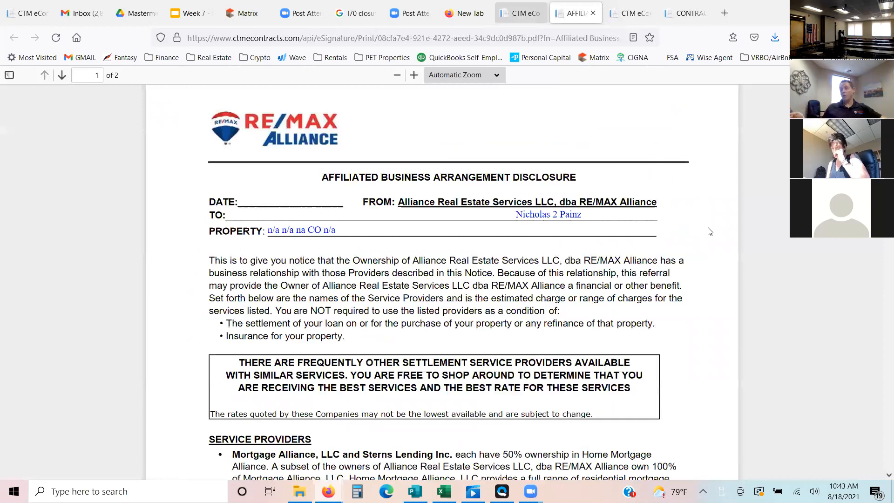
key("ctrl+shift+Tab")
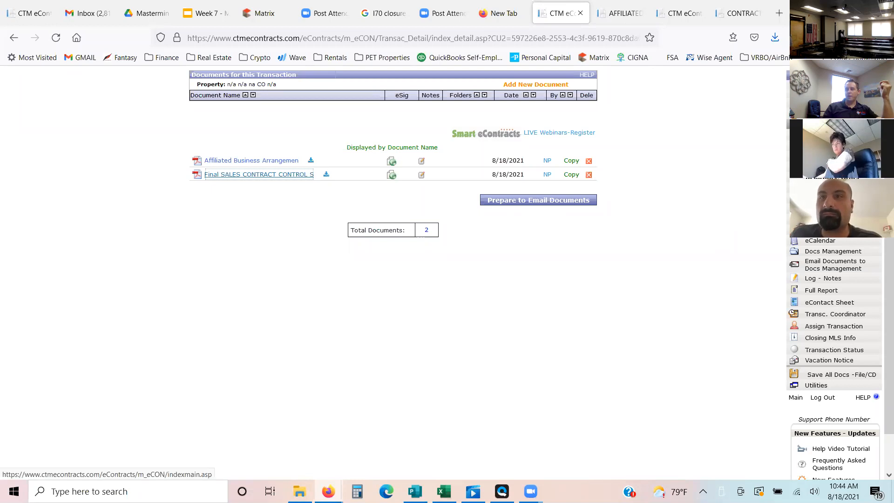
- Return to the main client list and open the transactions of the Template Listing client
left_click(796, 86)
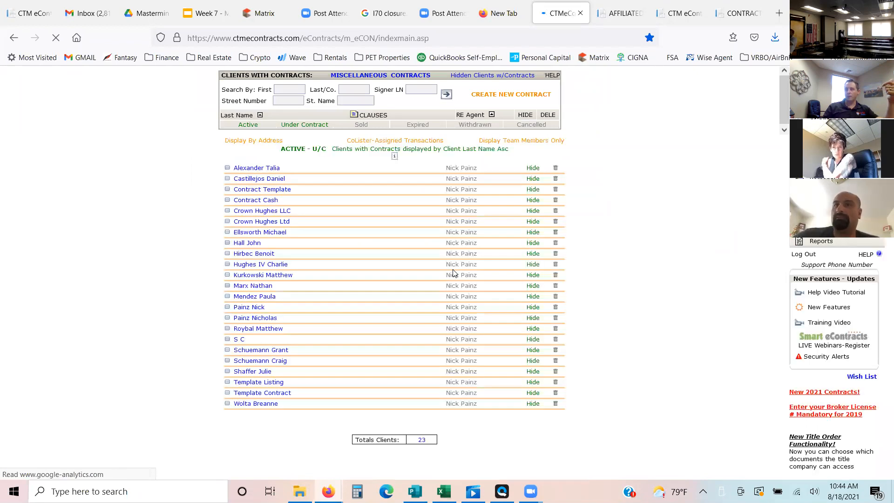
left_click(264, 385)
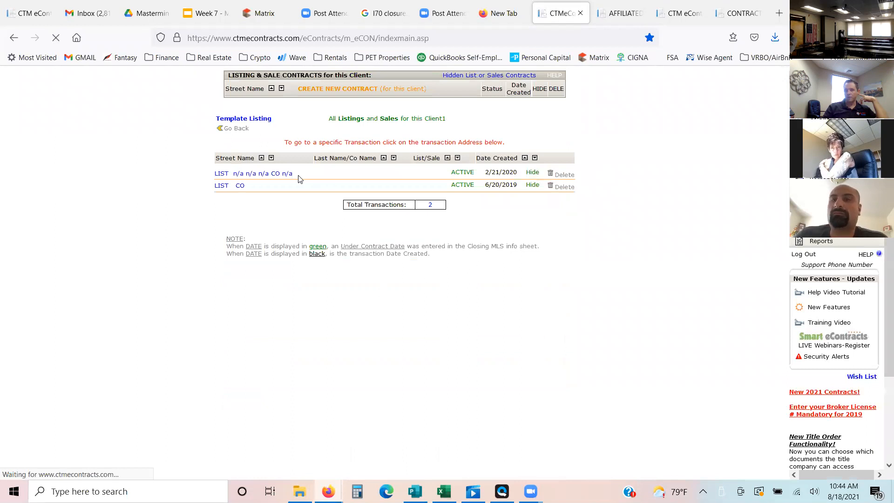
- Open the Template Listing transaction's Exclusive Right-to-Sell Listing Contract and review its prefilled terms from the agency choice through broker marketing
left_click(260, 178)
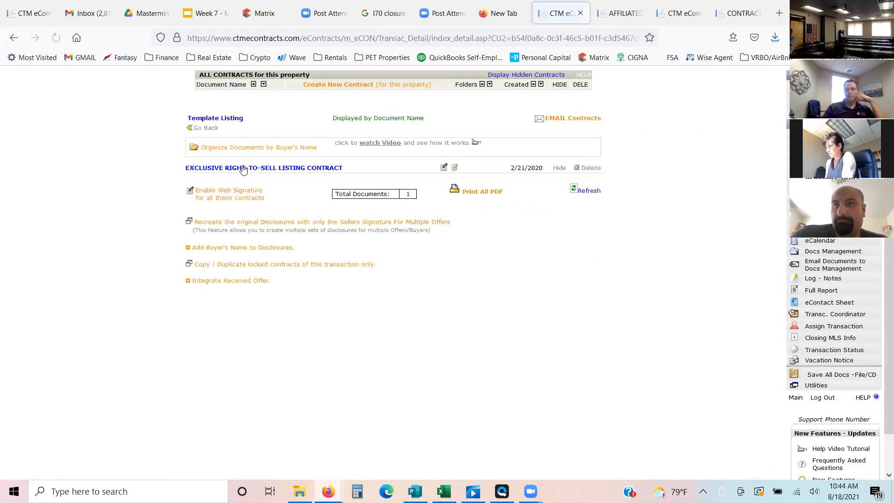
left_click(242, 168)
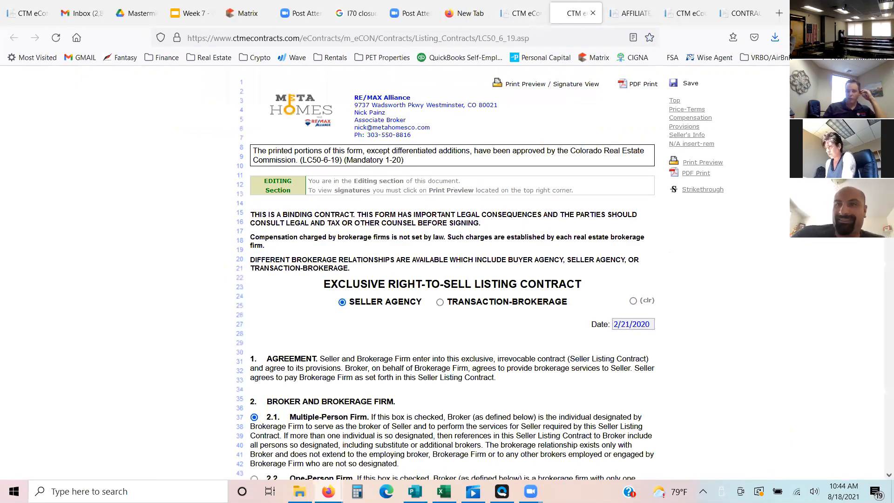
scroll(447, 275, "down", 1)
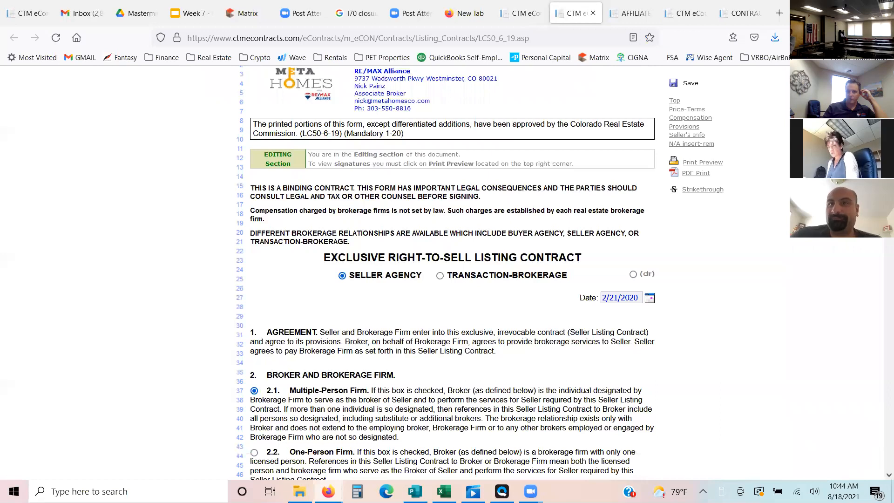
scroll(452, 275, "down", 2)
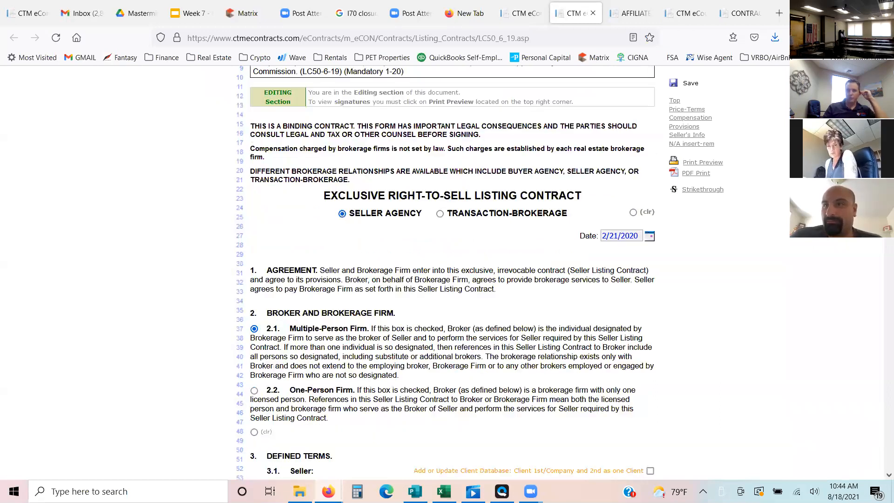
scroll(452, 275, "down", 6)
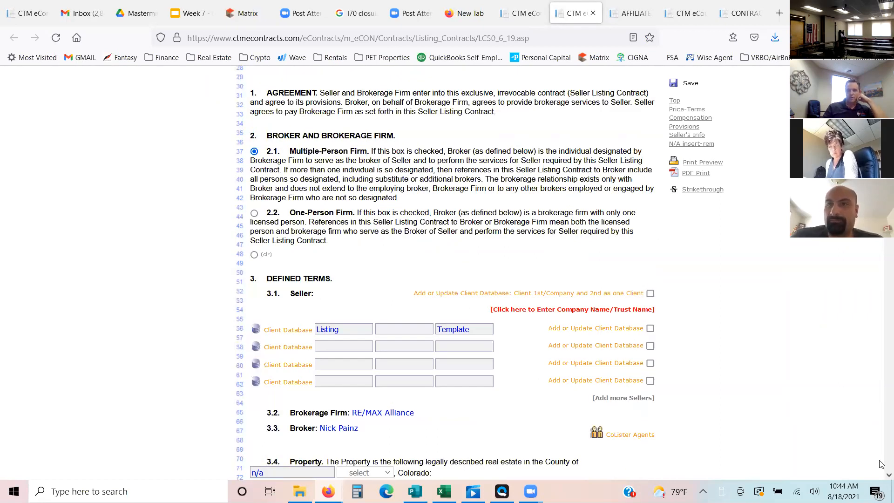
scroll(881, 464, "down", 13)
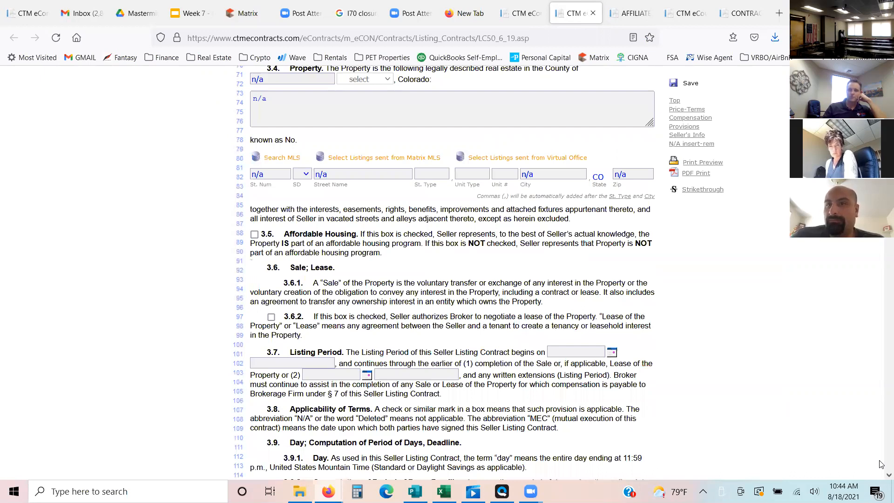
scroll(881, 464, "down", 13)
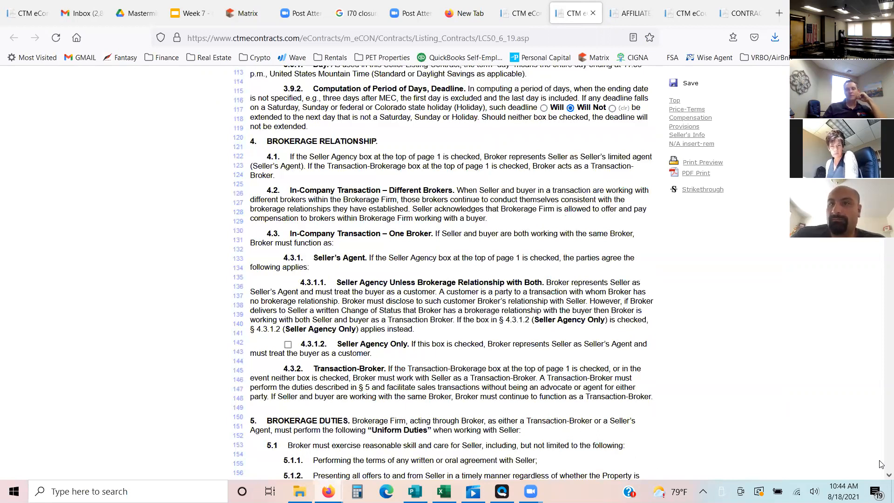
scroll(882, 464, "down", 20)
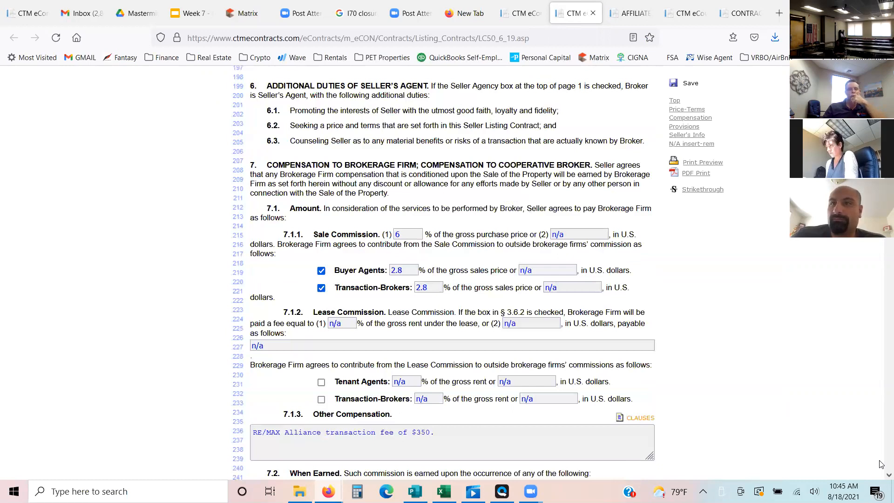
scroll(881, 464, "down", 12)
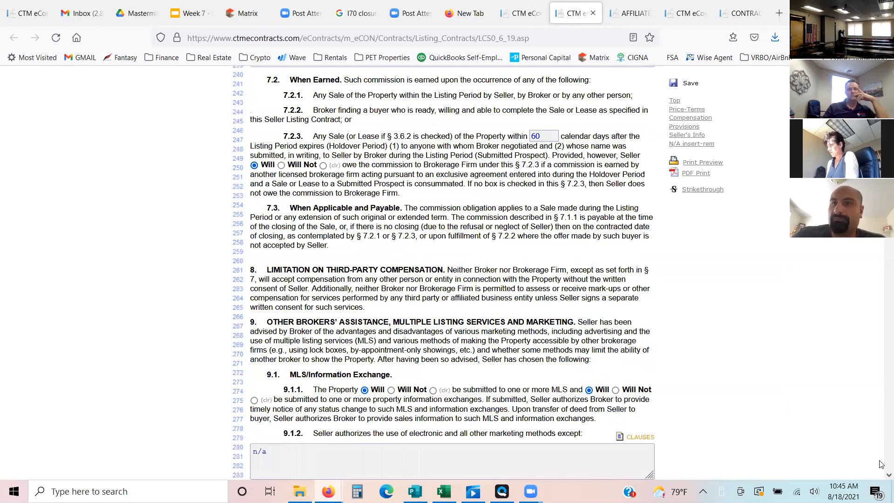
scroll(882, 464, "down", 12)
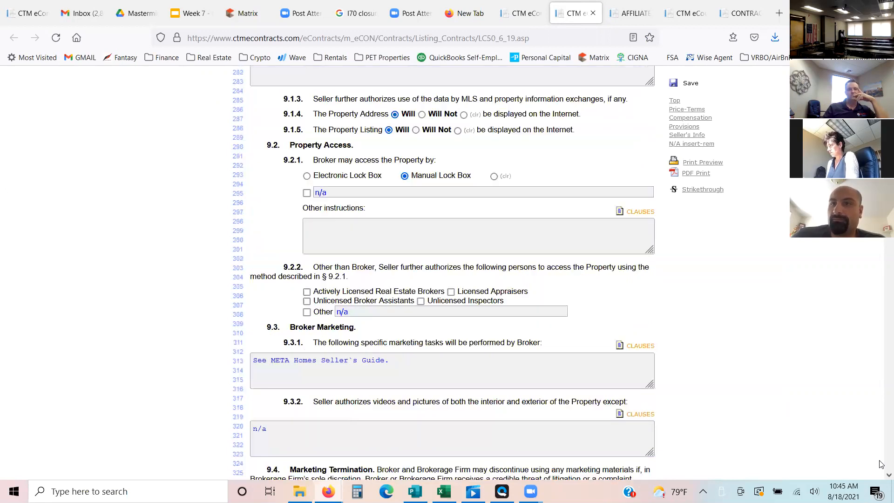
- Check the listing contract from the seller's obligations through price, inclusions, additional provisions and the signature block, and save it
scroll(882, 465, "down", 12)
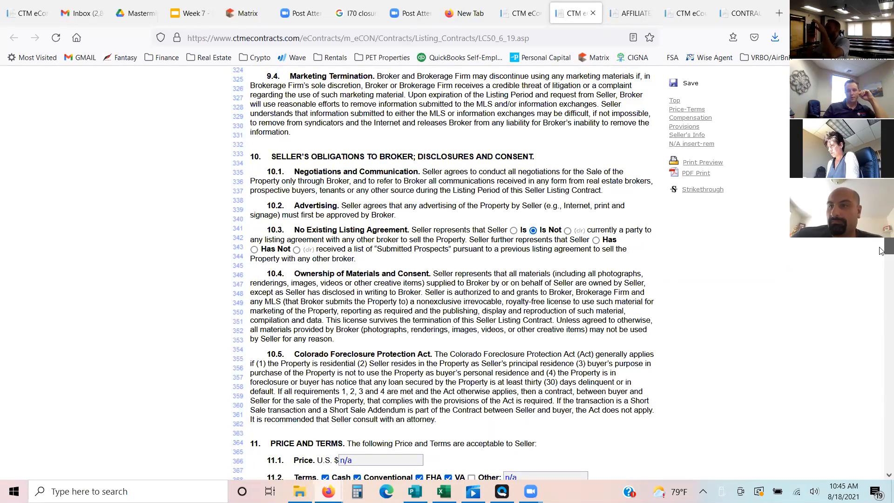
scroll(881, 250, "down", 1)
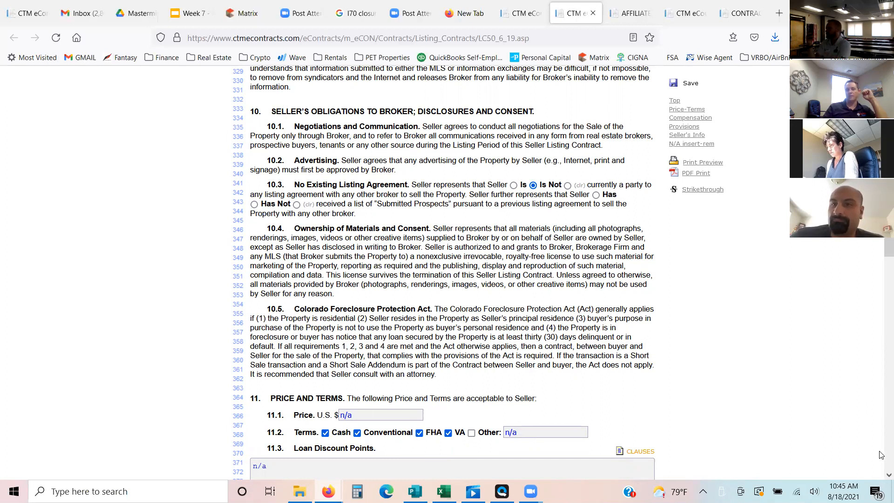
scroll(881, 455, "down", 5)
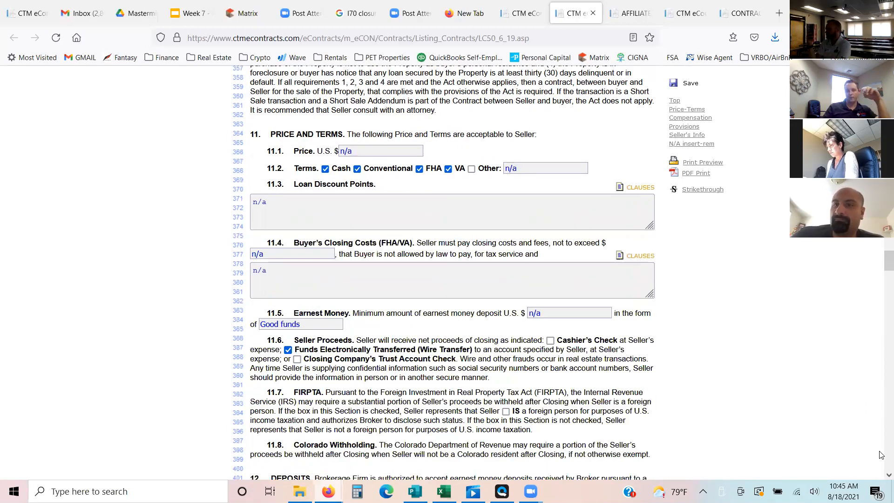
scroll(881, 455, "down", 3)
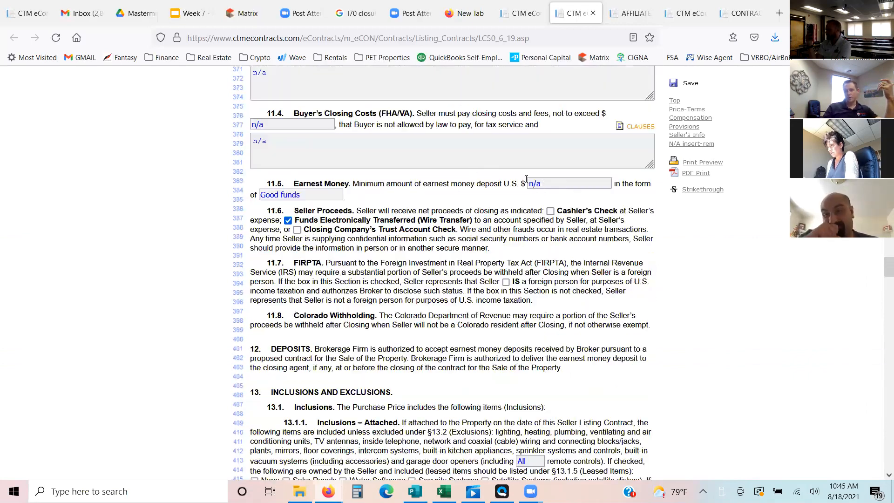
left_click_drag(543, 184, 526, 179)
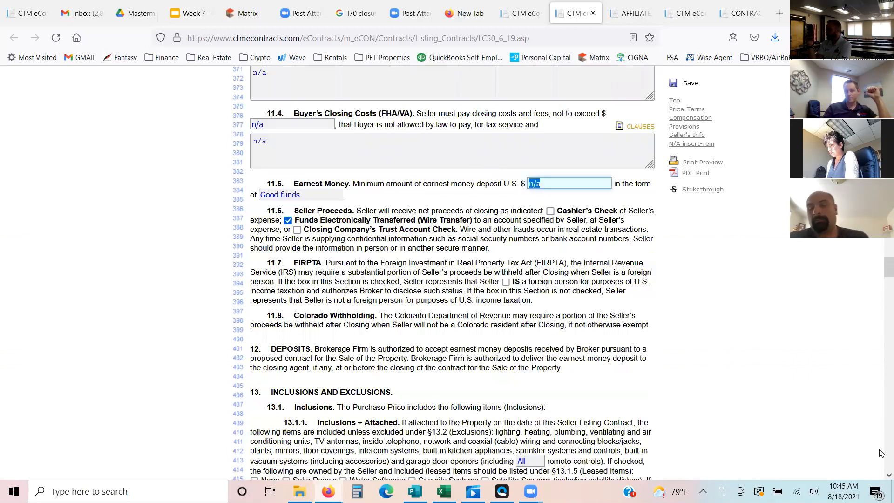
scroll(881, 458, "down", 5)
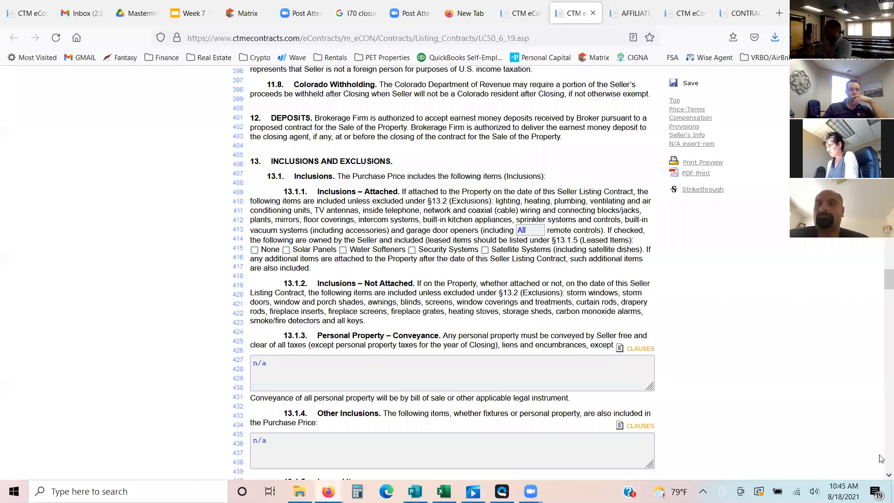
scroll(881, 459, "down", 20)
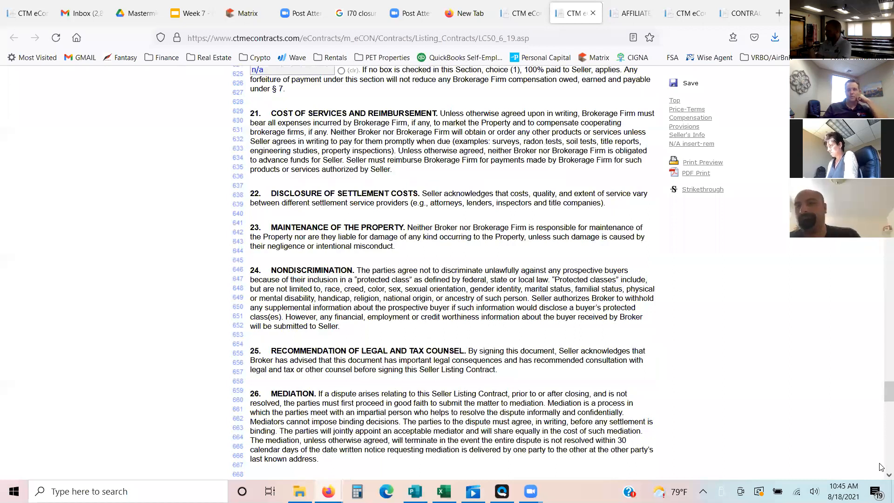
scroll(881, 467, "down", 3)
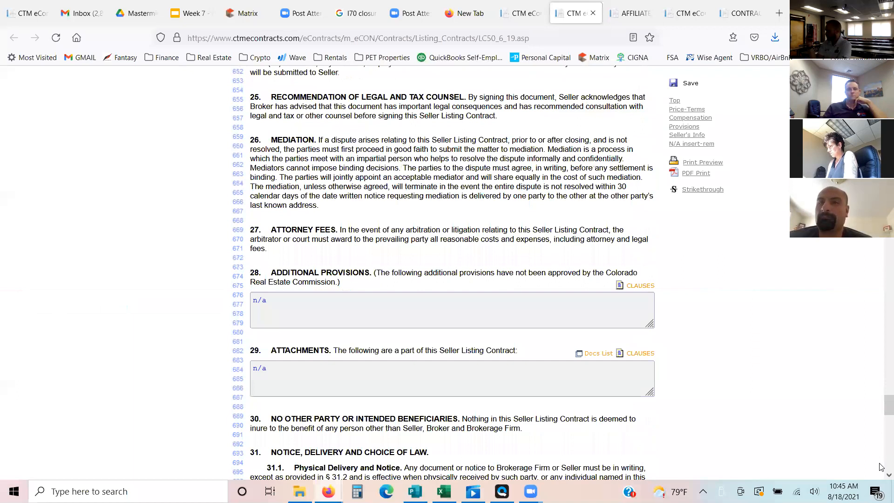
scroll(881, 467, "down", 10)
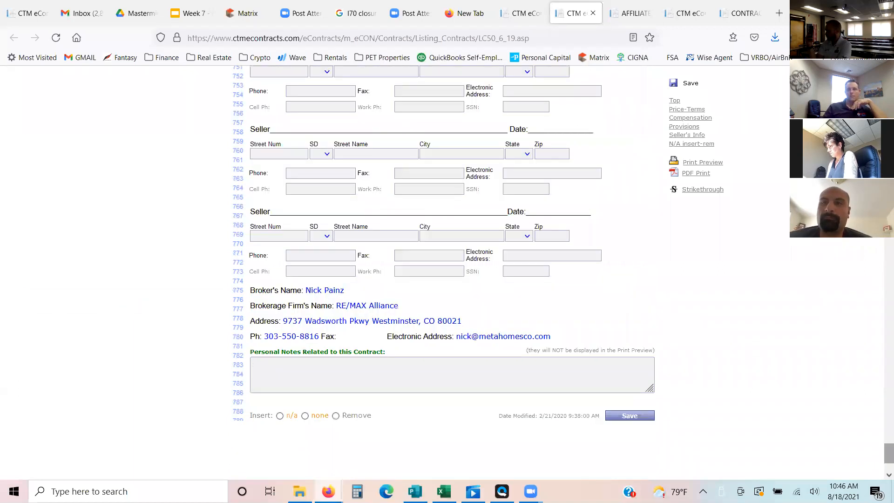
left_click(675, 87)
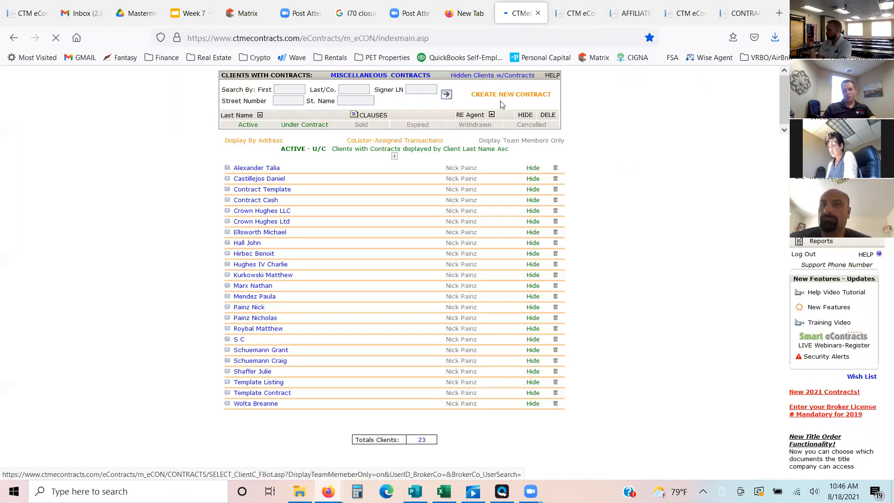
- Start a new Quick Start transaction master template with LC50-6-19 EXCLUSIVE RIGHT-TO-SELL LISTING CONTRACT as its parent contract type
left_click(499, 97)
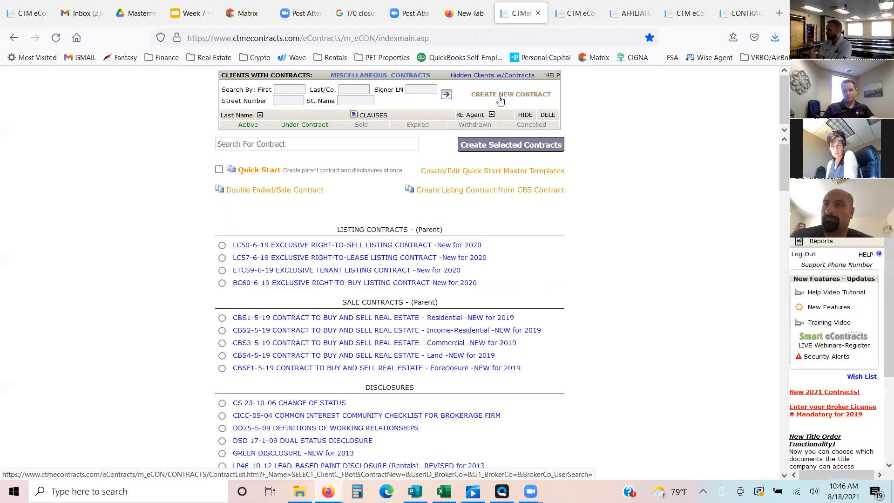
left_click(447, 171)
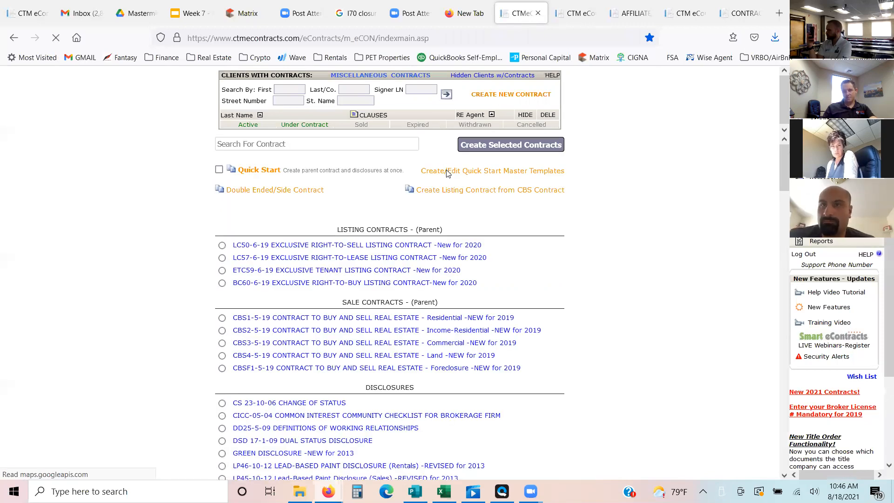
left_click(408, 219)
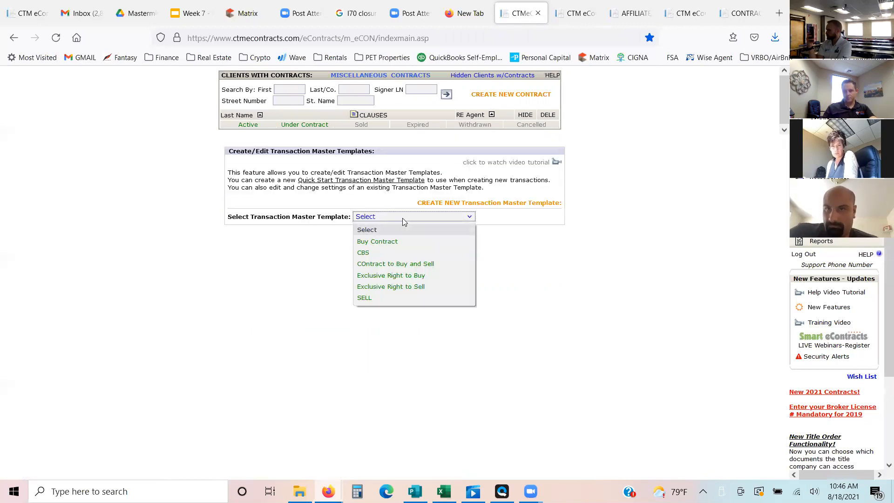
left_click(522, 247)
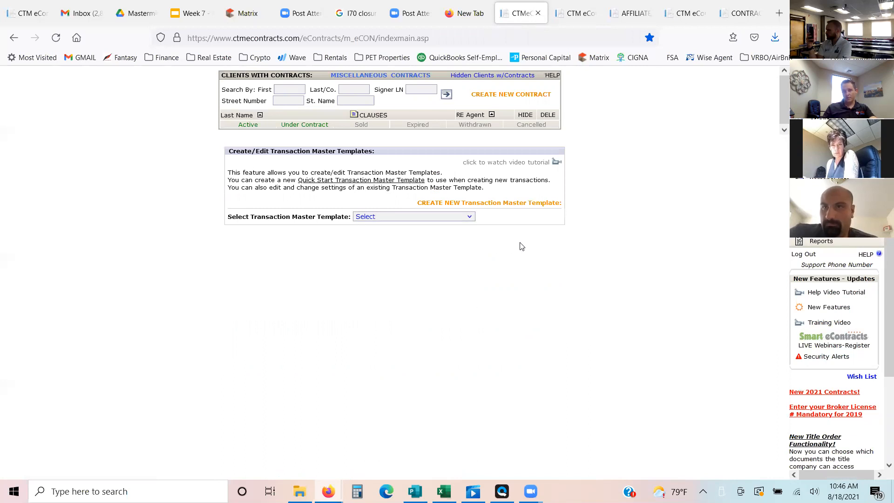
left_click(468, 205)
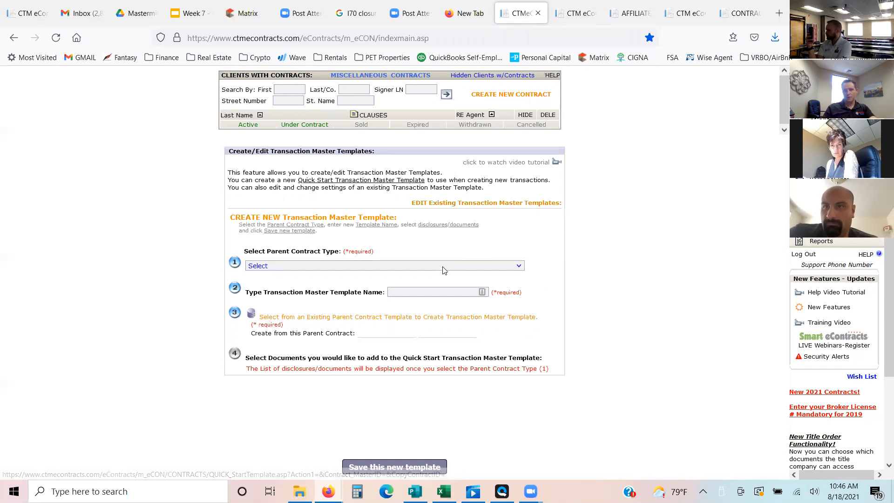
left_click(441, 267)
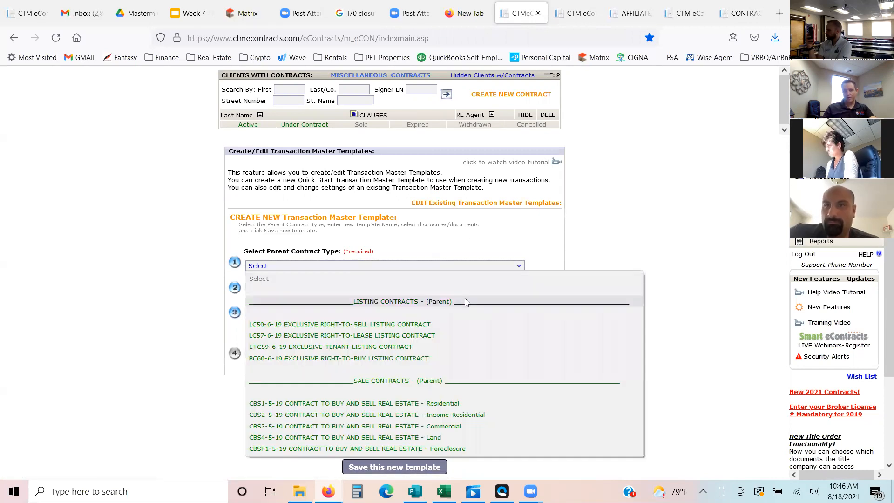
left_click(369, 324)
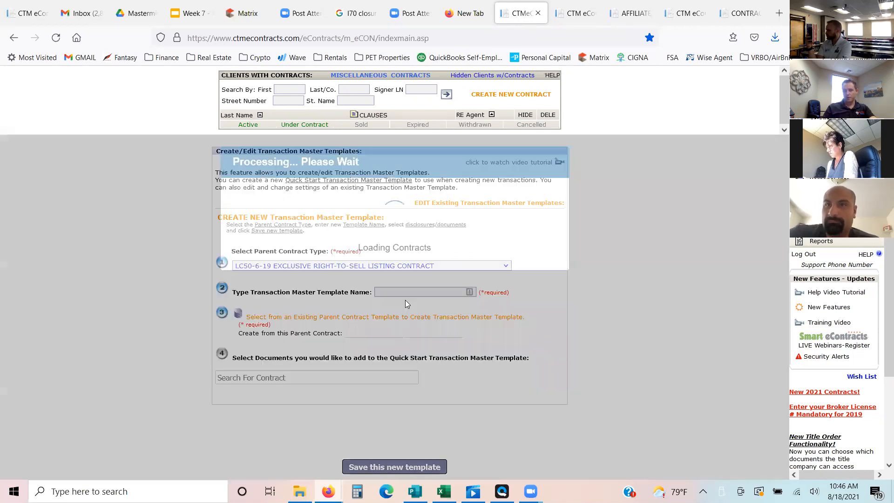
- Choose the existing Template Listing contract as the parent contract from which to create the master template
left_click(423, 293)
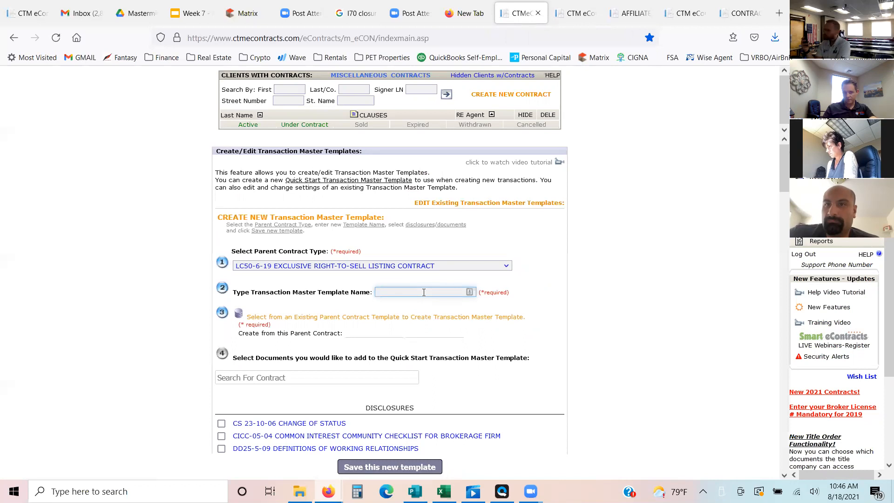
left_click(375, 321)
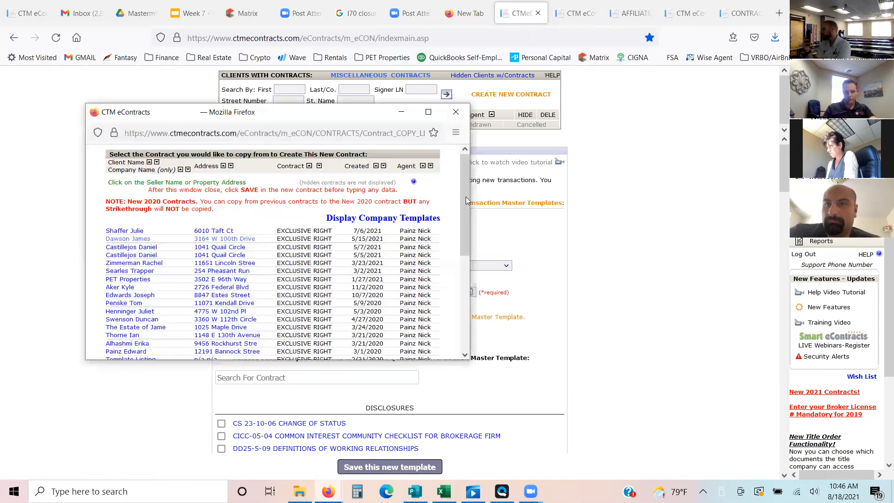
scroll(147, 256, "down", 4)
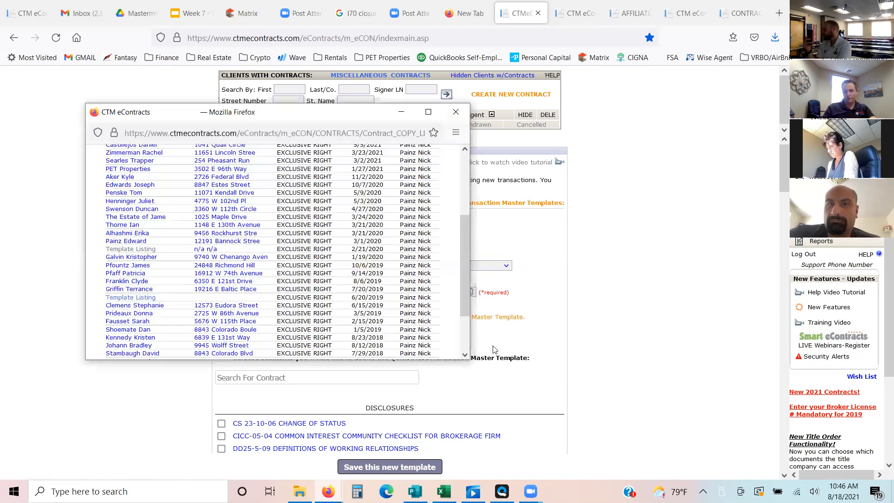
left_click(785, 172)
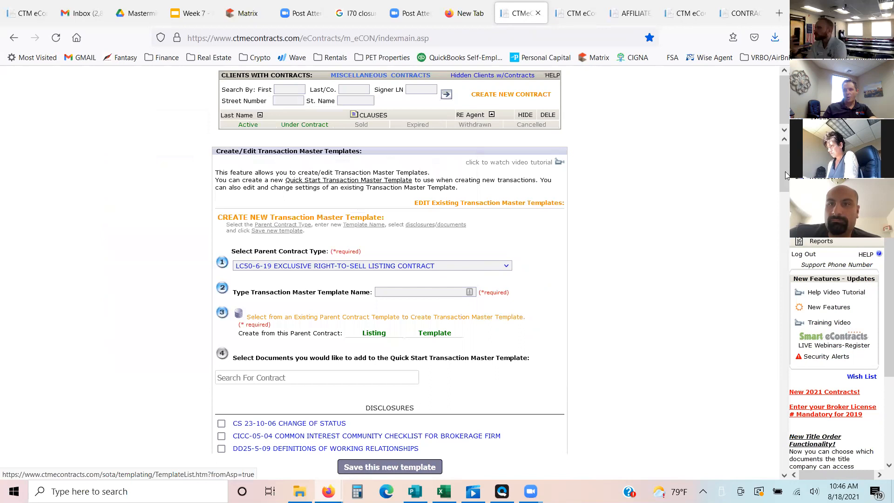
- Look through the documents that can be added to the master template, from the disclosures through the earnest money forms
left_click_drag(784, 178, 784, 198)
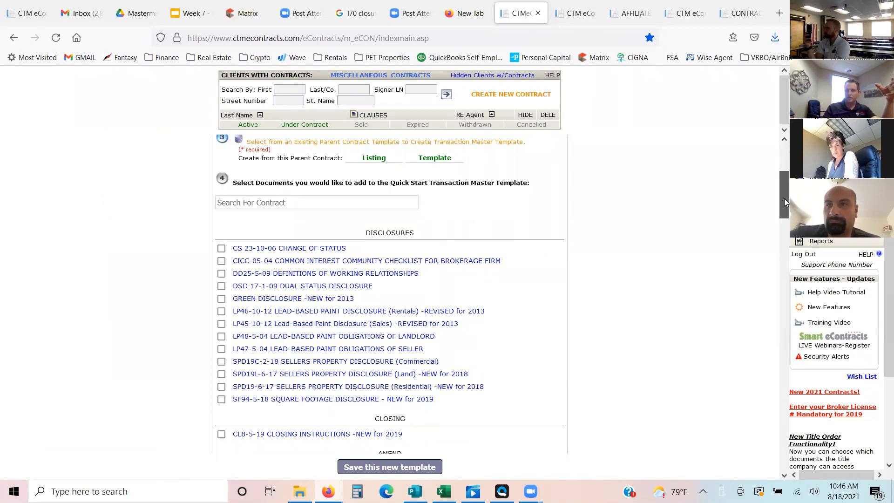
left_click_drag(785, 199, 785, 199)
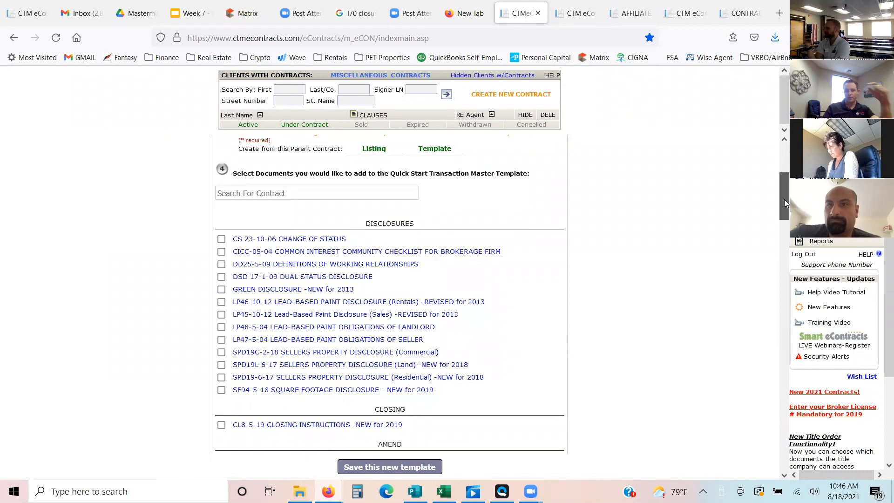
left_click_drag(784, 199, 785, 250)
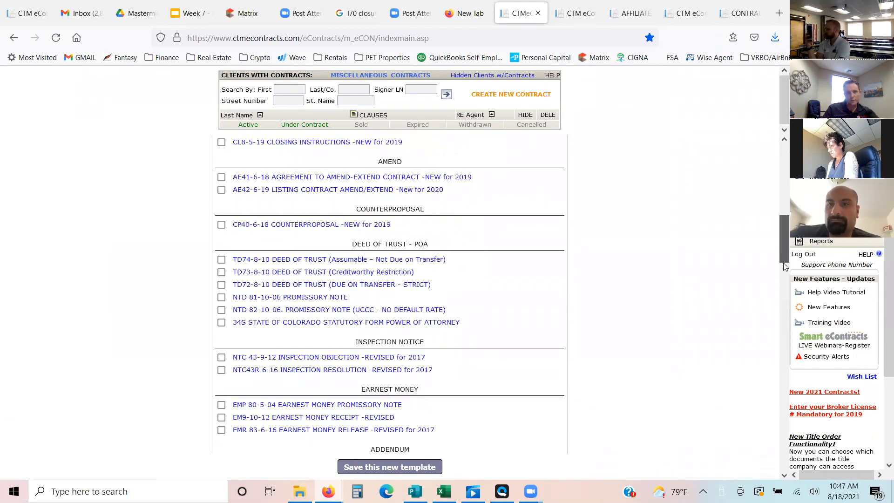
scroll(780, 233, "down", 3)
scroll(776, 206, "up", 8)
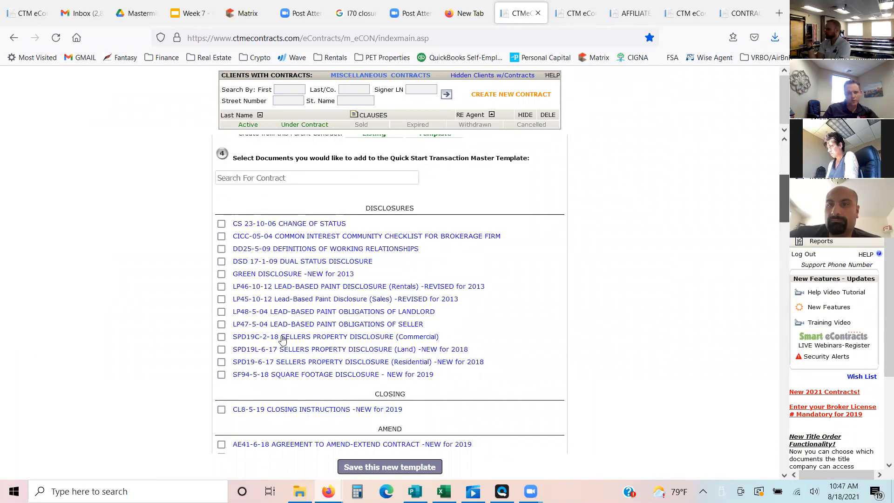
- Add SPD19-6-17 SELLERS PROPERTY DISCLOSURE (Residential), SF94-5-18 SQUARE FOOTAGE DISCLOSURE and the RE/MAX ALLIANCE SELLER ADVISORY to the master template
left_click(220, 363)
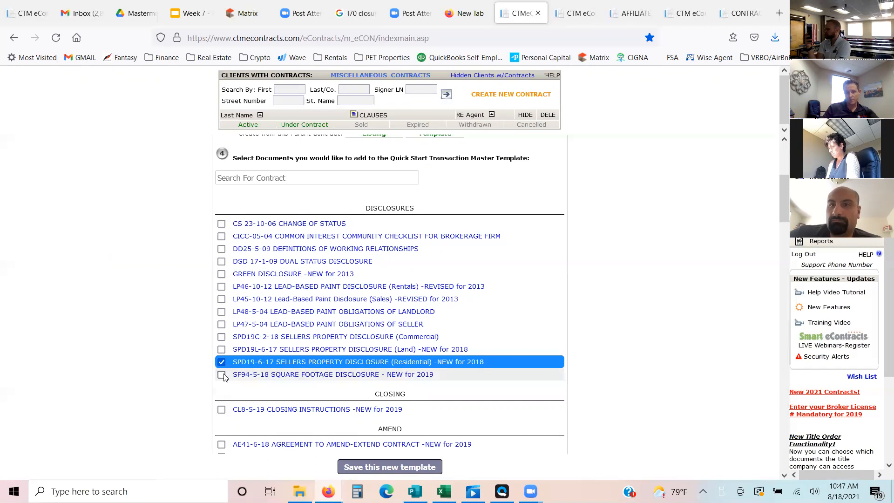
left_click(222, 375)
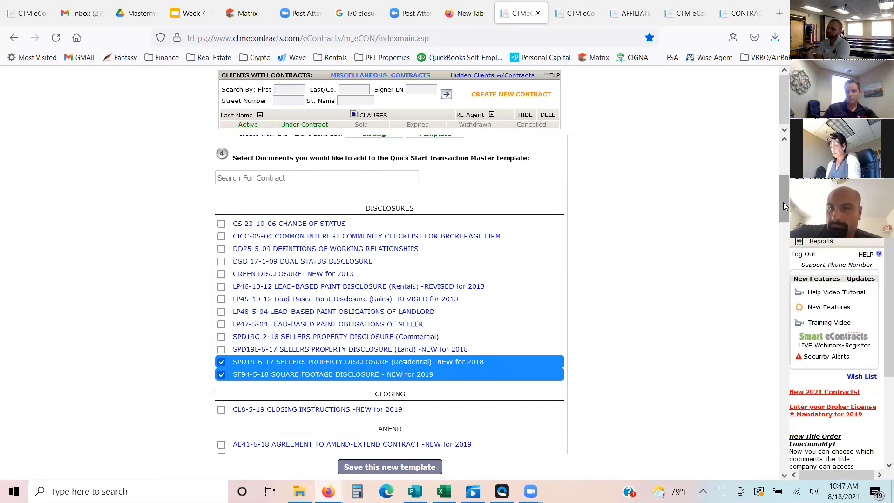
left_click_drag(784, 205, 786, 334)
scroll(369, 256, "down", 1)
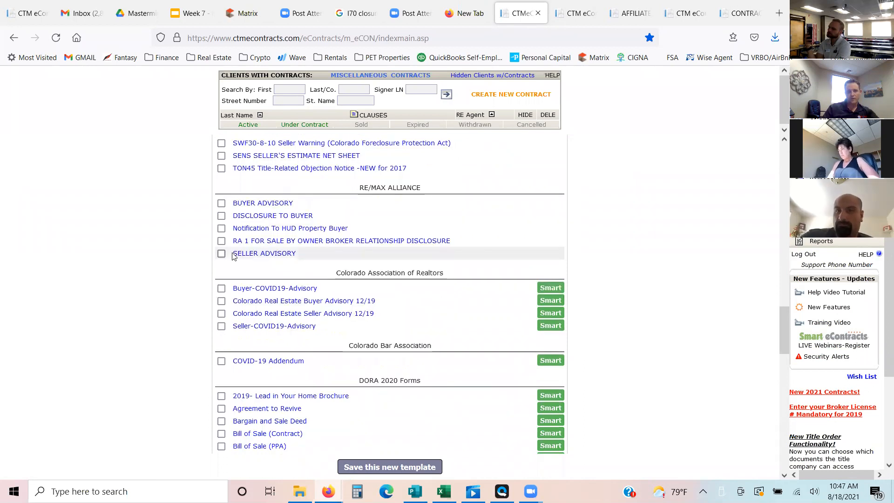
left_click(222, 254)
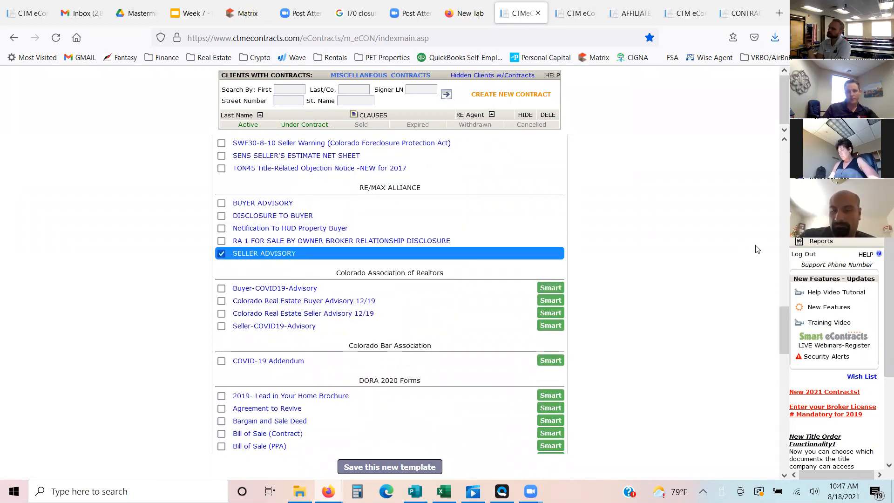
scroll(783, 322, "down", 1)
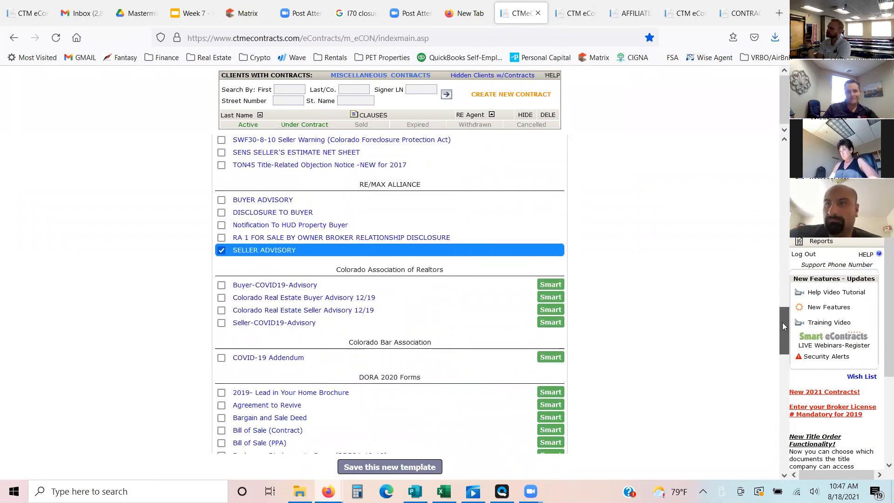
- Select the RE/MAX Alliance Smart forms 2020 New Listing Checklist - Generic, Affiliated Business Arrangement Disclosure and Final SALES CONTRACT CONTROL SHEET for the master template
left_click_drag(784, 332, 795, 427)
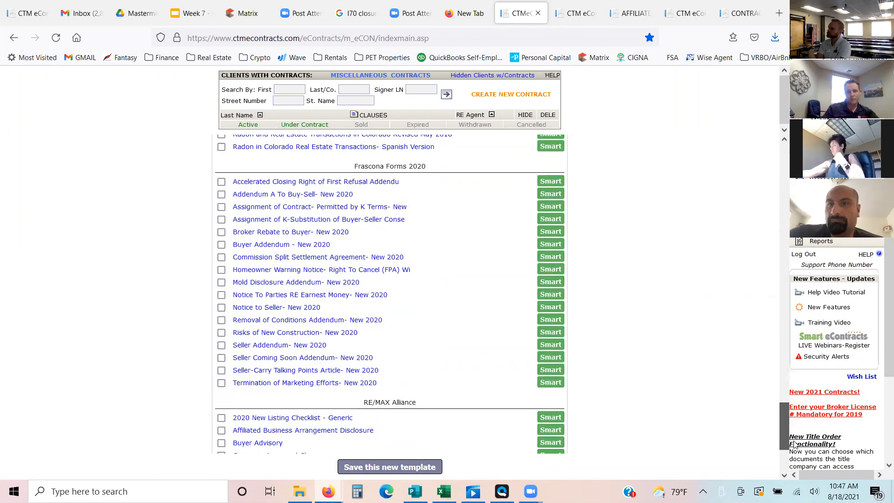
scroll(283, 308, "down", 3)
left_click(221, 283)
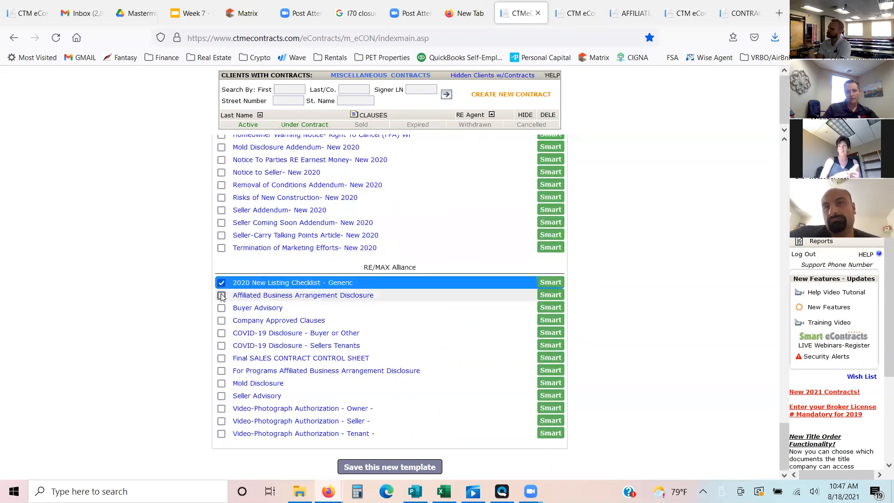
left_click(221, 296)
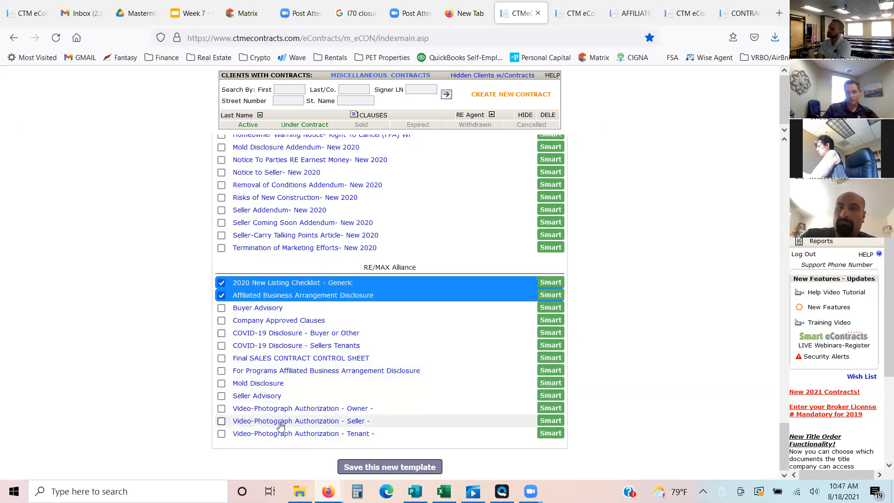
left_click(223, 397)
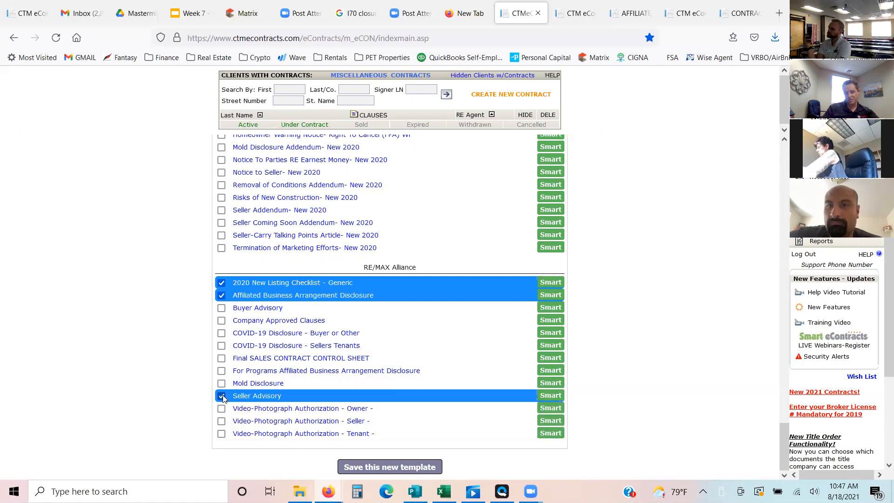
left_click(222, 361)
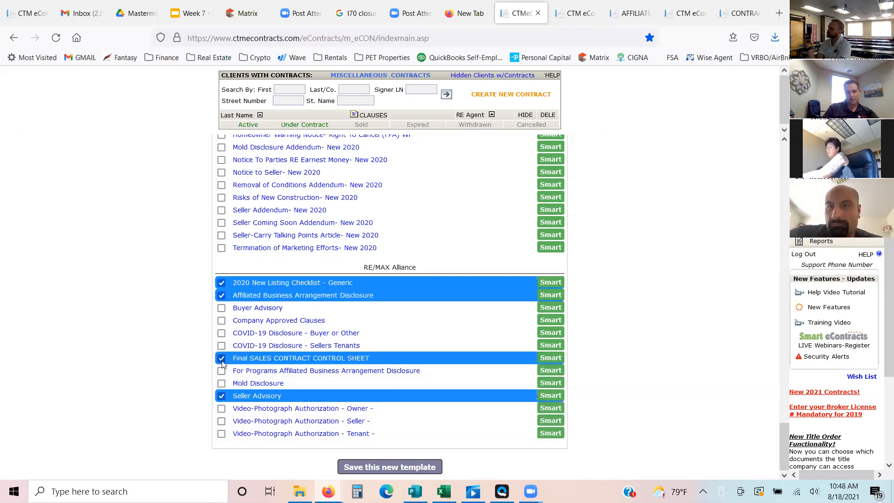
left_click(222, 397)
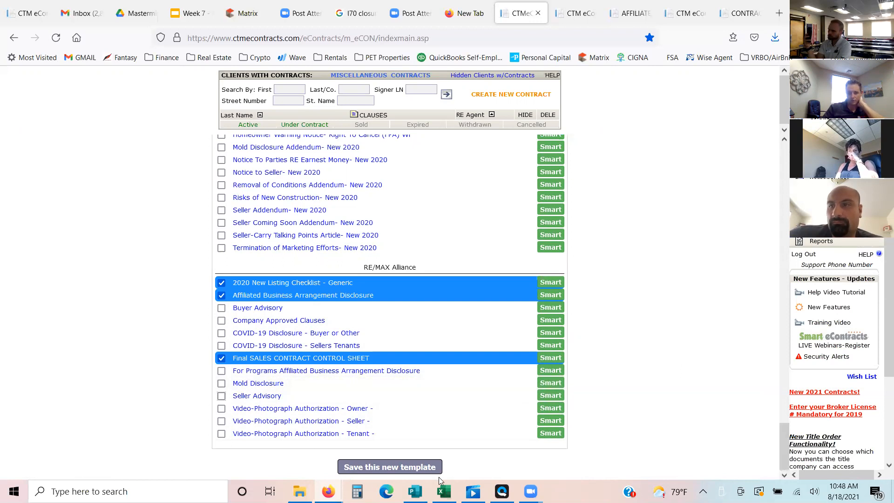
- Name the new transaction master template LISTING and save it
left_click(419, 473)
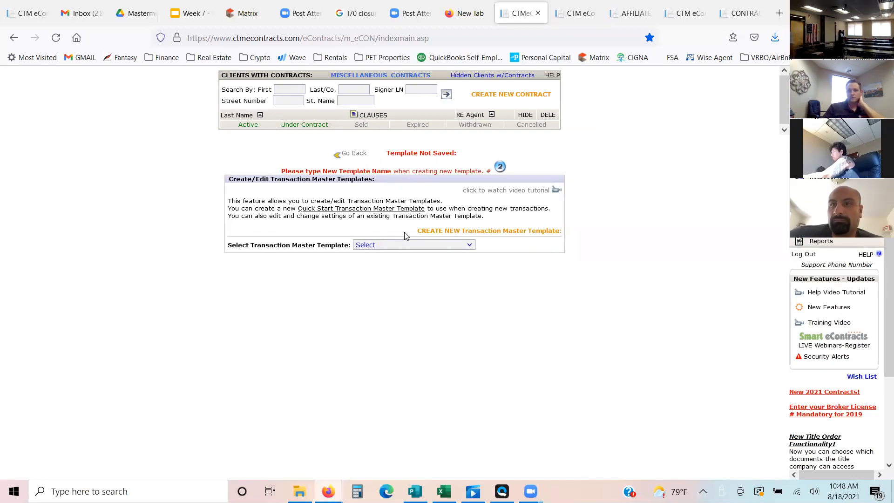
left_click(403, 246)
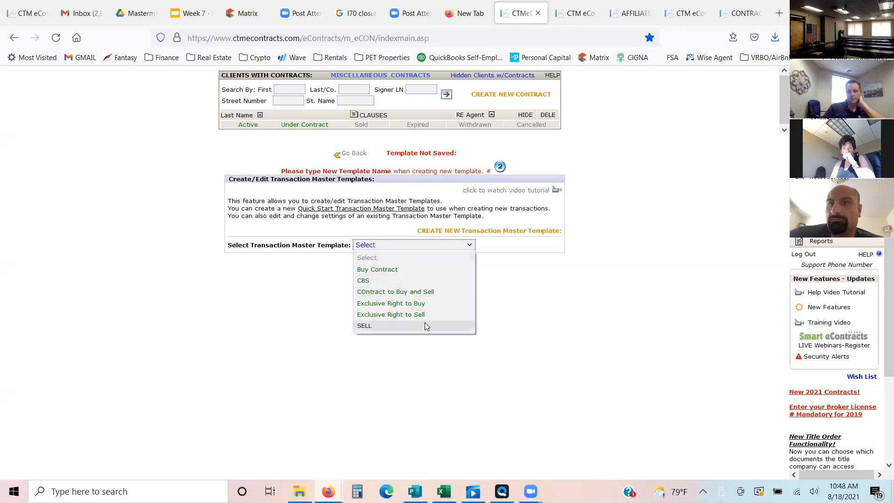
left_click(523, 309)
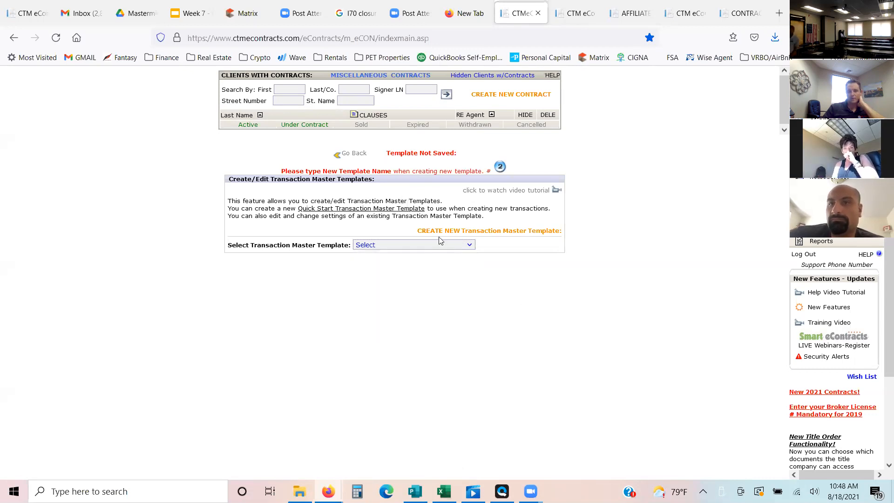
left_click(357, 155)
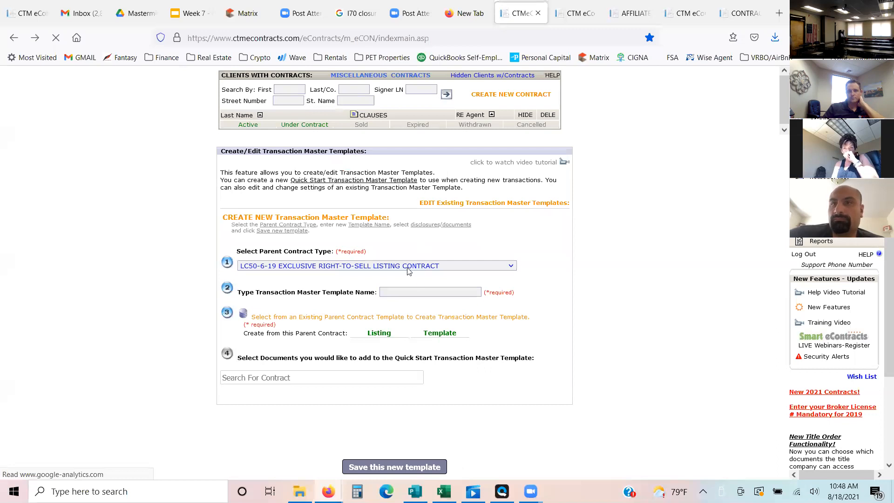
left_click(415, 290)
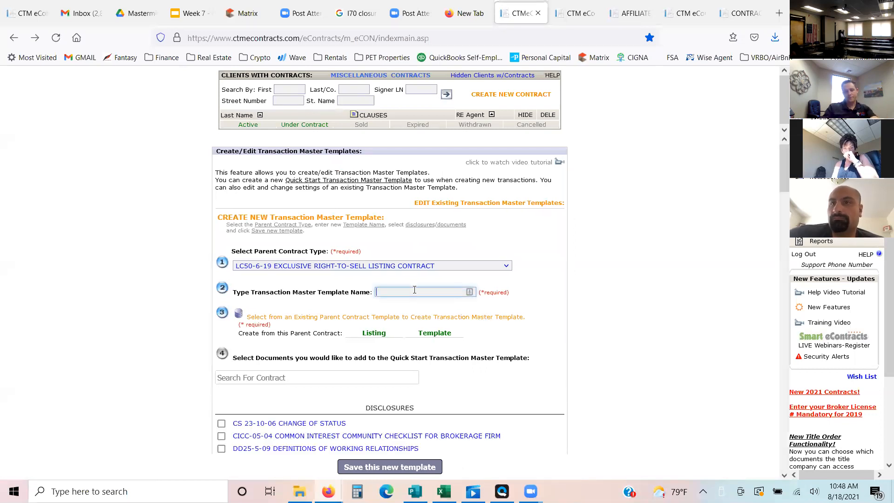
type("LISTING")
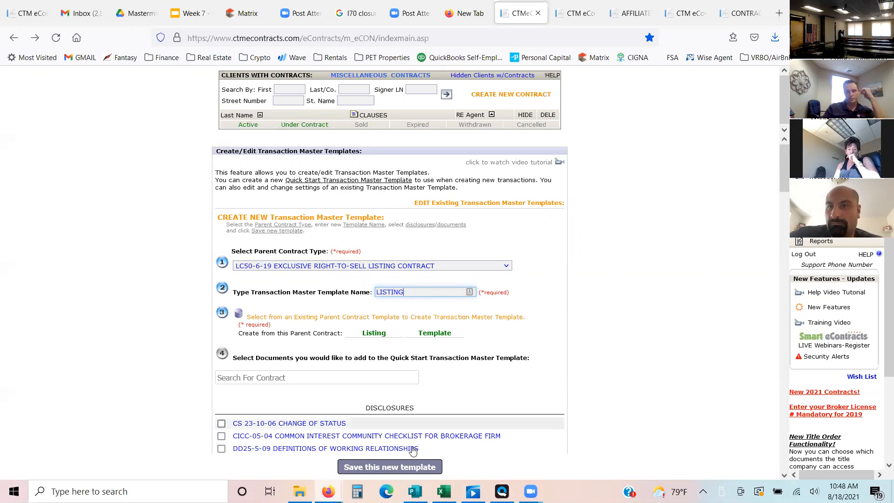
left_click(416, 468)
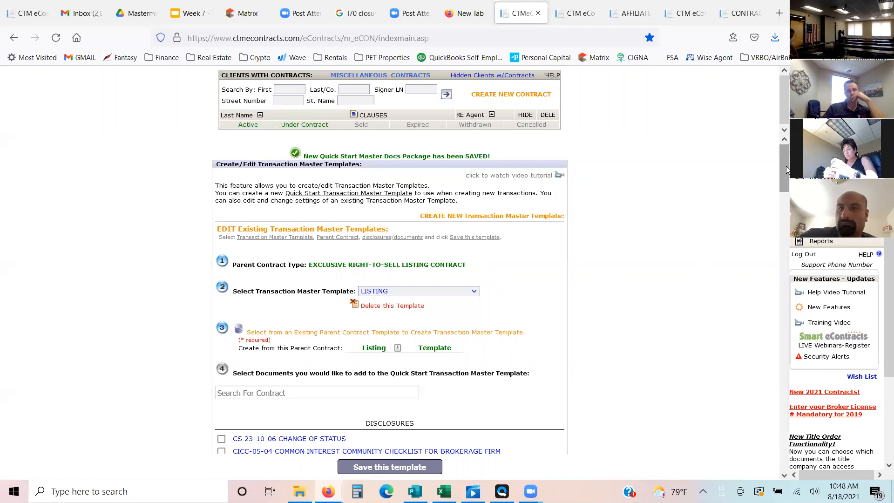
- Start a new contract with Quick Start, using the Exclusive Right to Sell master template
left_click_drag(786, 166, 786, 278)
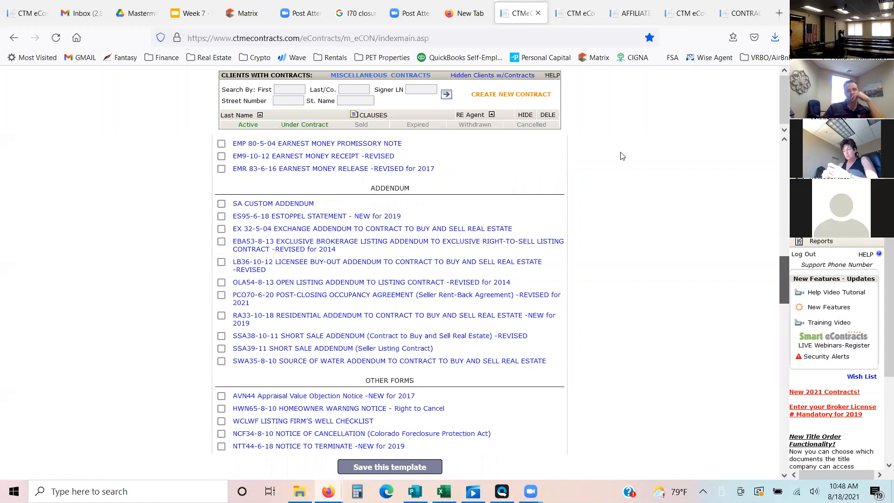
left_click(829, 118)
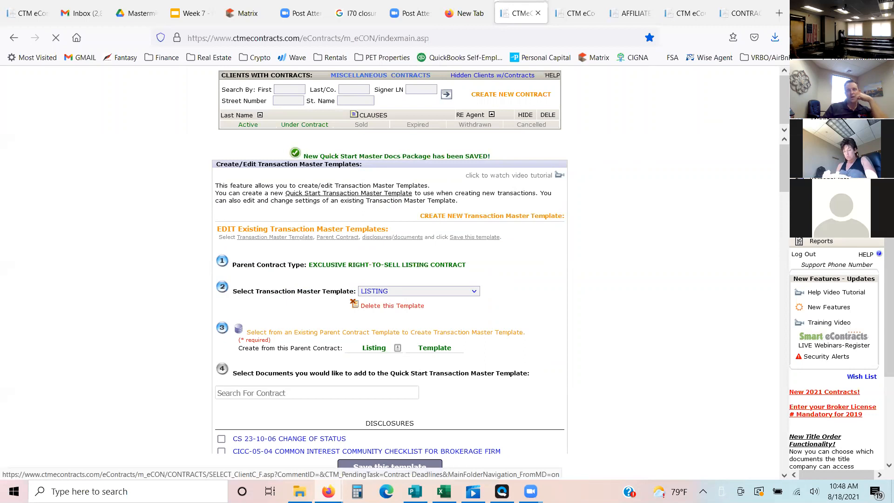
left_click(497, 95)
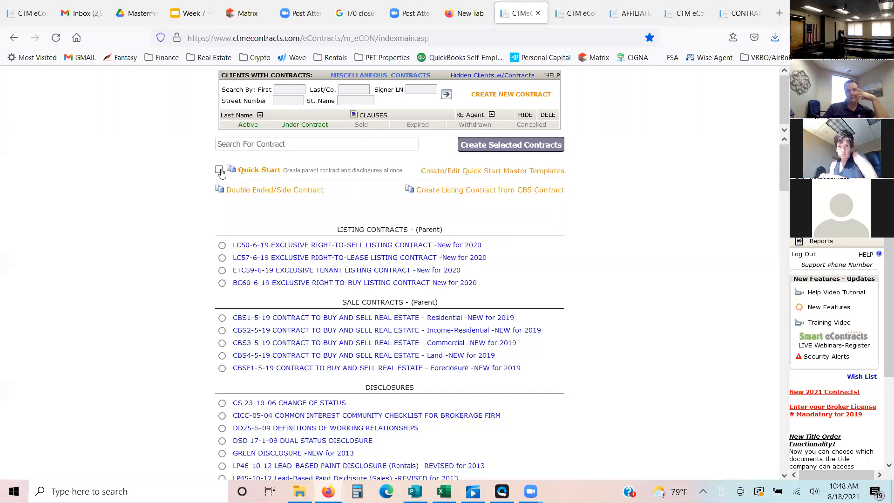
left_click(219, 170)
left_click(241, 187)
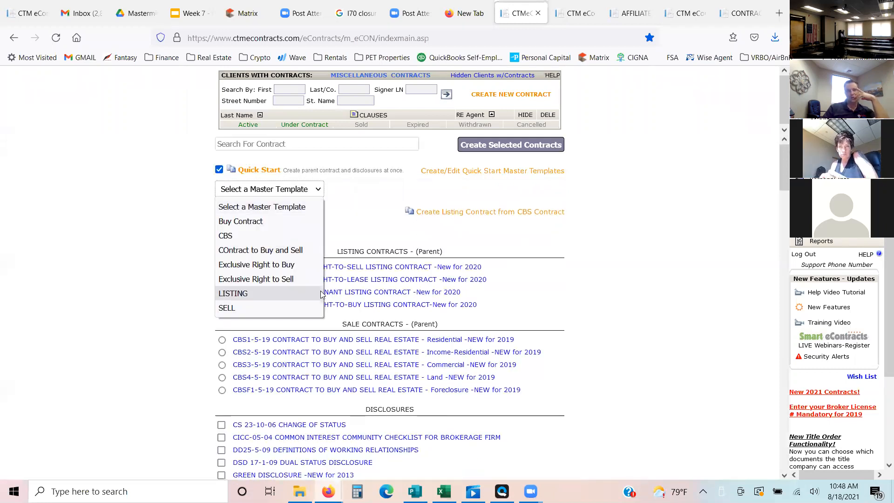
left_click(292, 281)
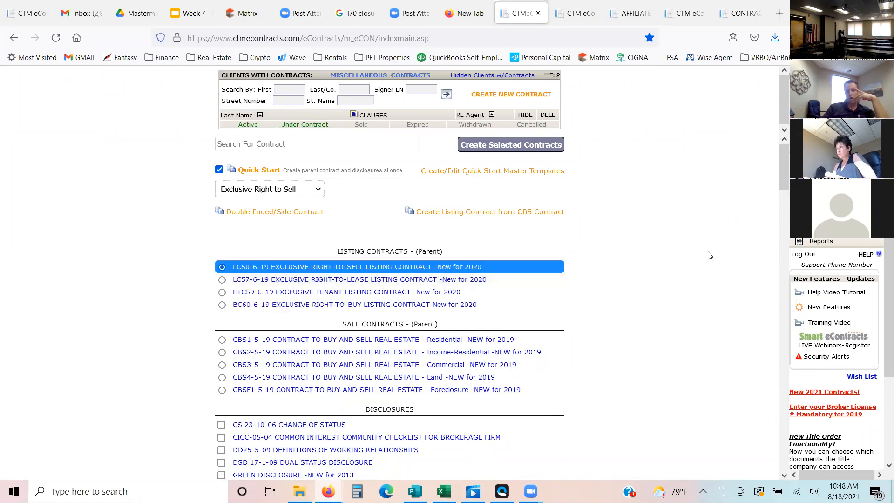
- Check the documents preselected by the master template, from the disclosures to the RE/MAX Alliance forms, and create the selected contracts
scroll(777, 268, "down", 6)
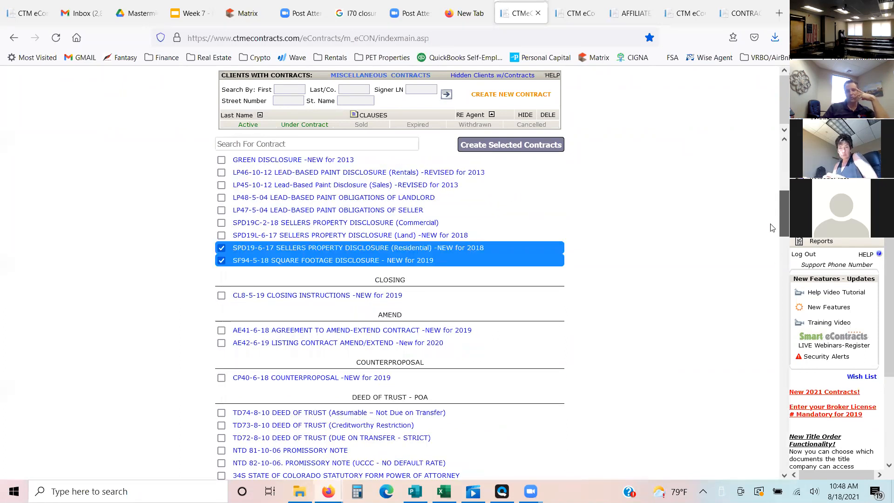
scroll(767, 221, "up", 3)
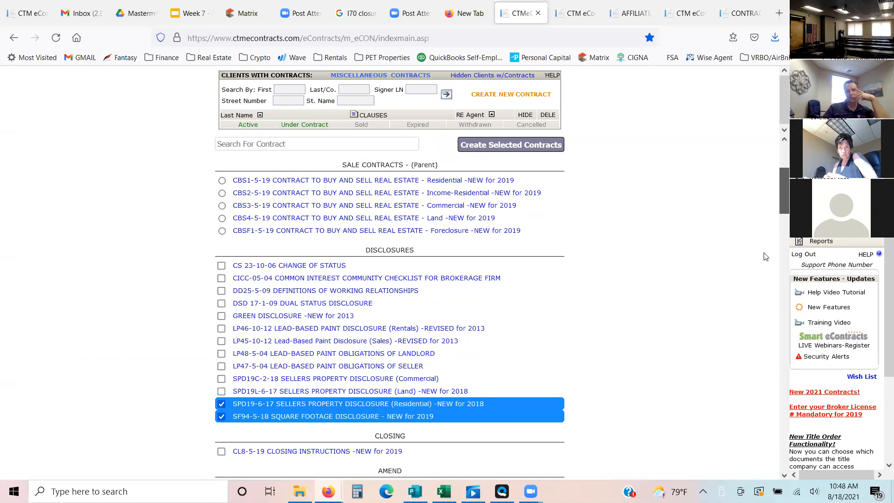
scroll(768, 289, "down", 10)
scroll(781, 400, "down", 15)
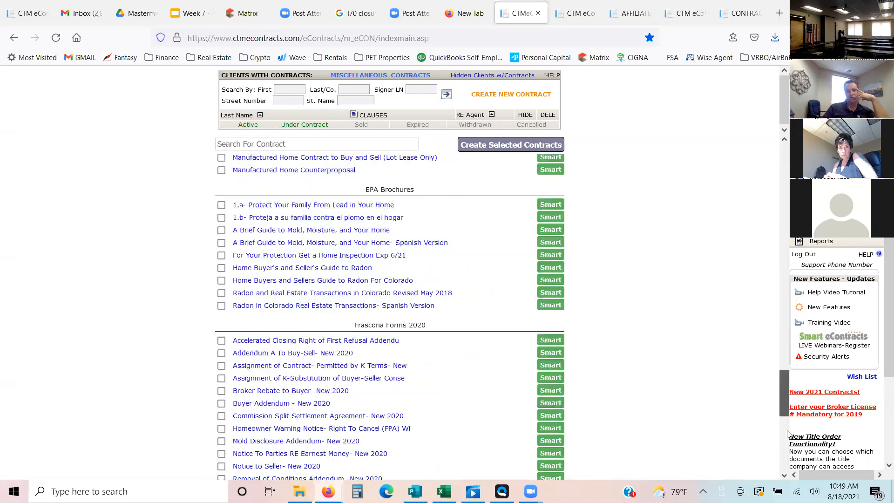
scroll(784, 459, "down", 7)
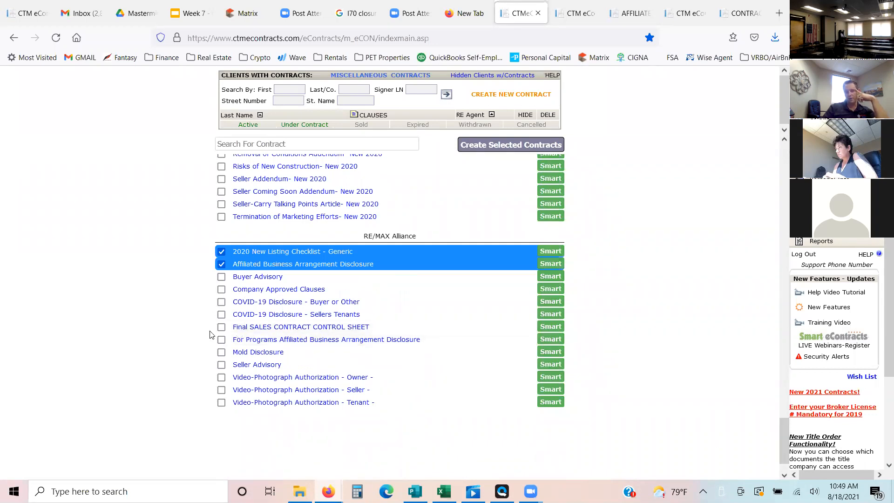
left_click_drag(783, 454, 784, 213)
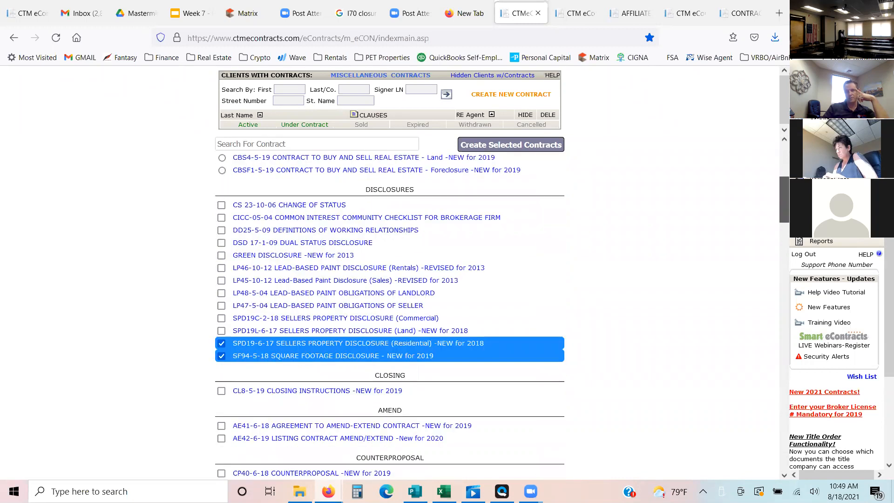
left_click(524, 146)
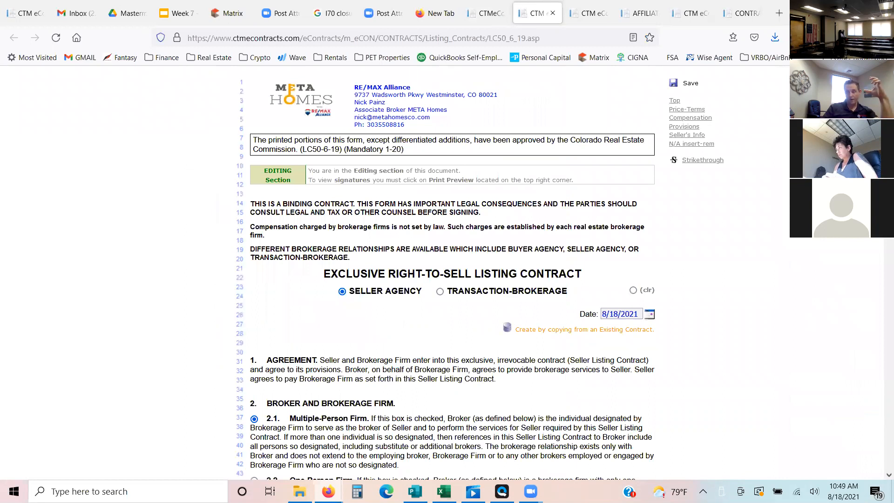
- Replace the placeholder seller in the listing contract's Defined Terms with the client's first and last name, save it, and return to the transaction's document list
scroll(483, 185, "down", 5)
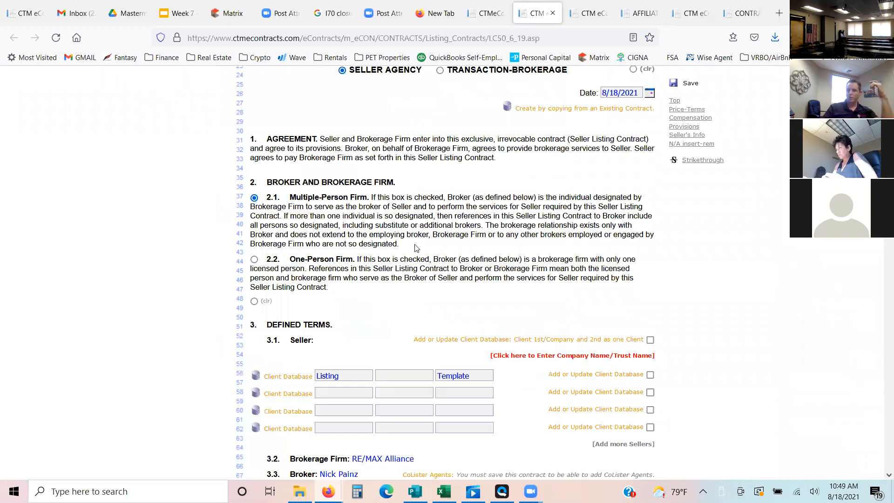
scroll(499, 209, "down", 2)
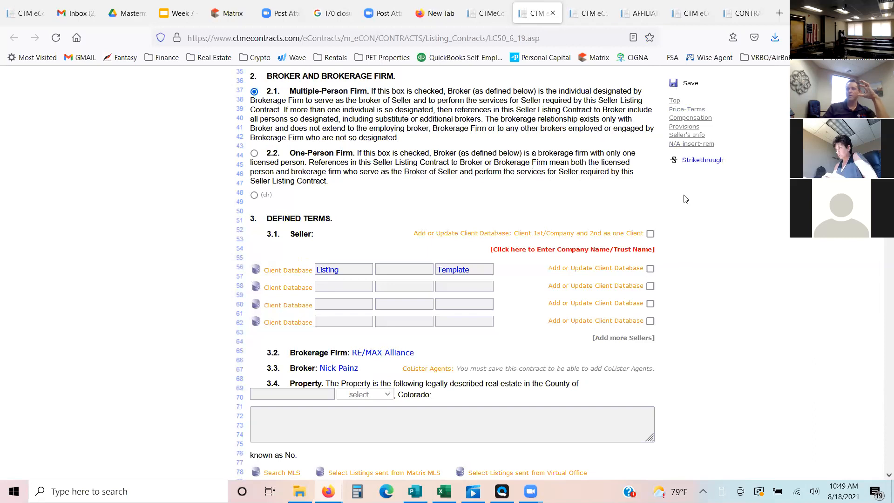
scroll(453, 272, "down", 2)
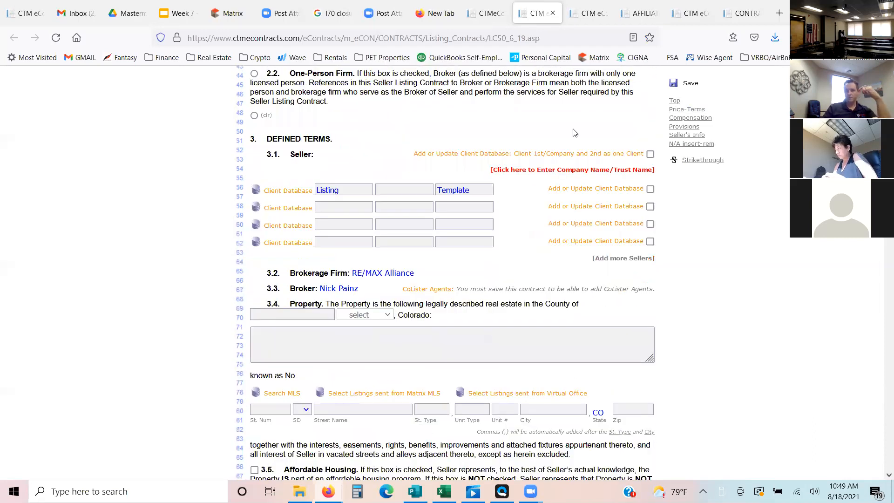
scroll(360, 133, "down", 2)
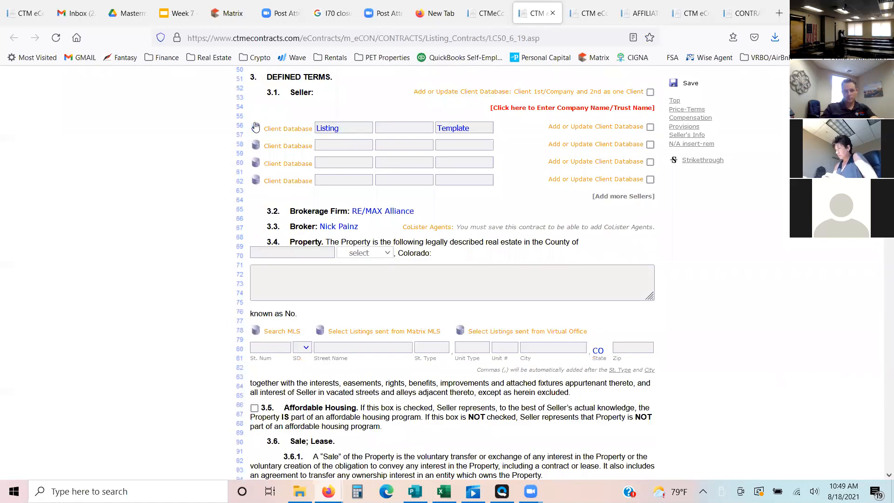
key("Tab")
key("Tab")
left_click(679, 85)
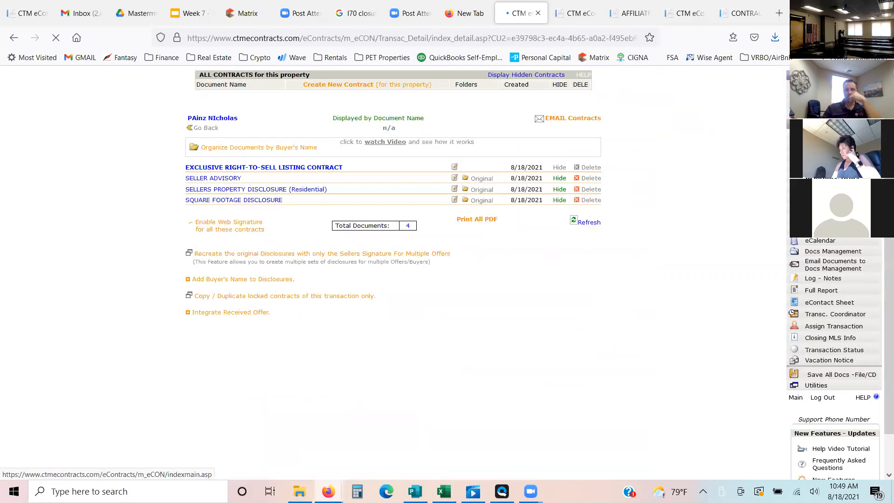
left_click(14, 41)
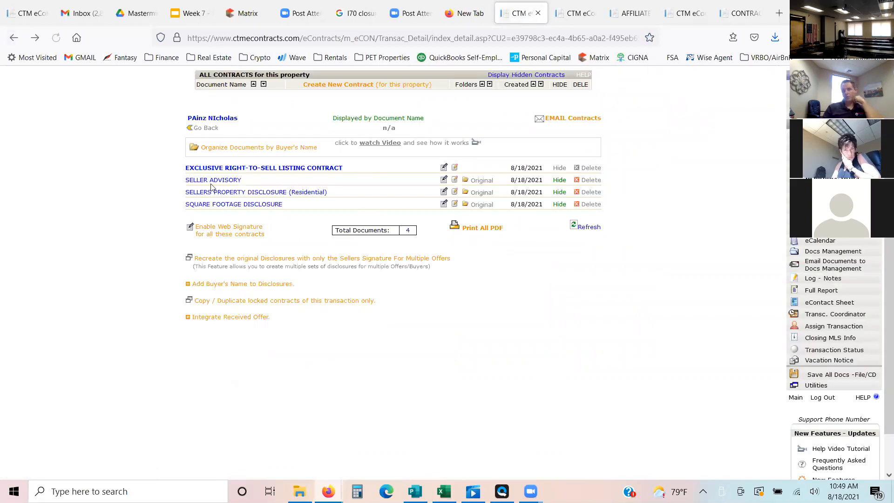
- View the Seller Advisory generated for the transaction, then close the document
left_click(211, 182)
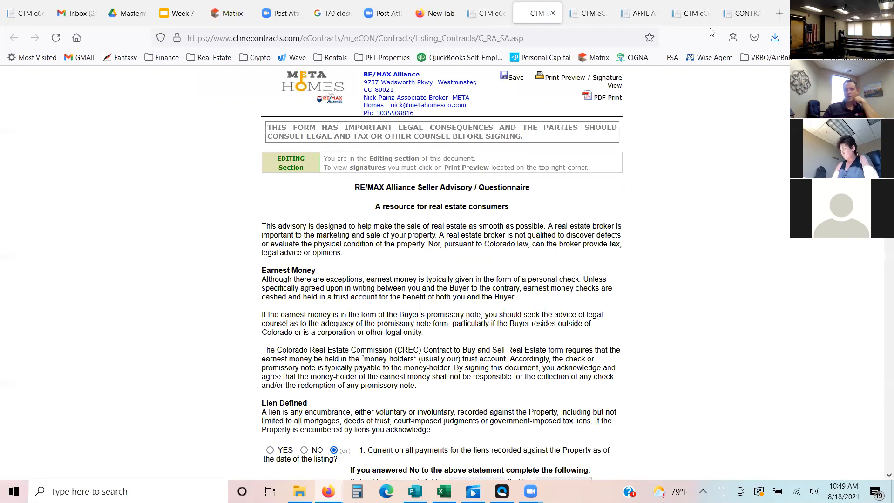
left_click(553, 13)
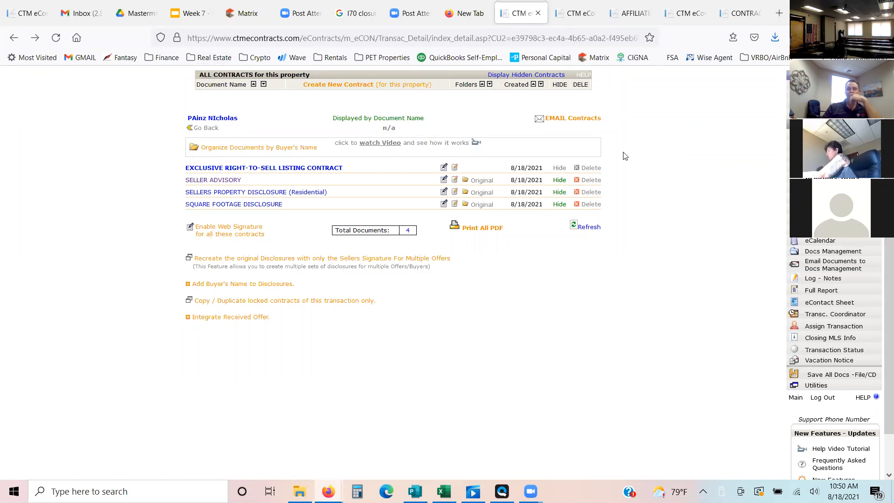
- Switch to the Week 7 Mastermind presentation in Google Slides, present it full screen and advance to the "Steps to writing a winning contract!" slide
left_click(194, 15)
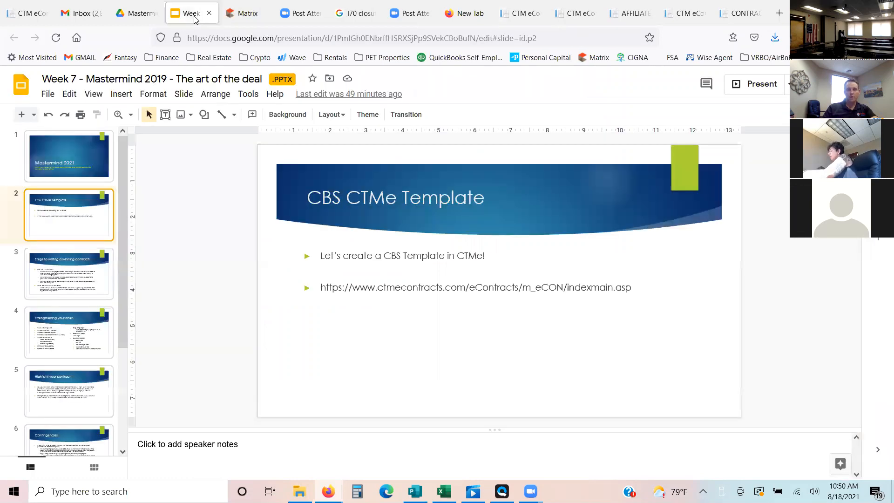
left_click(772, 84)
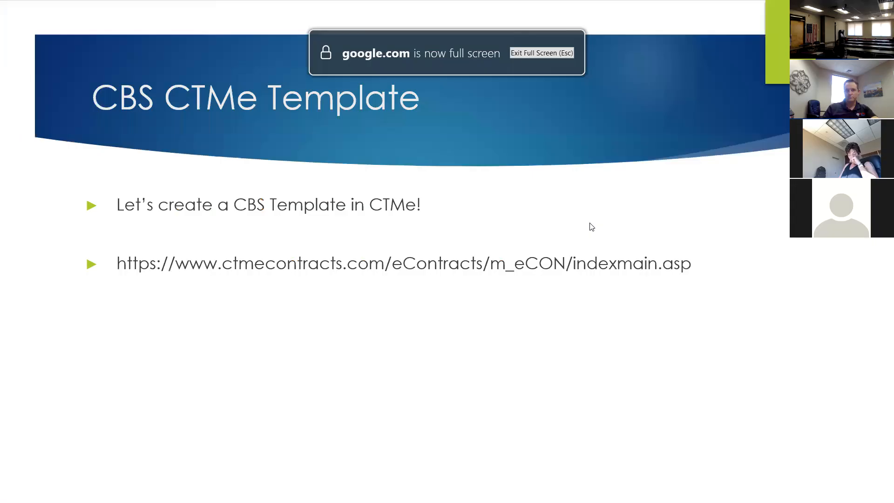
left_click(592, 227)
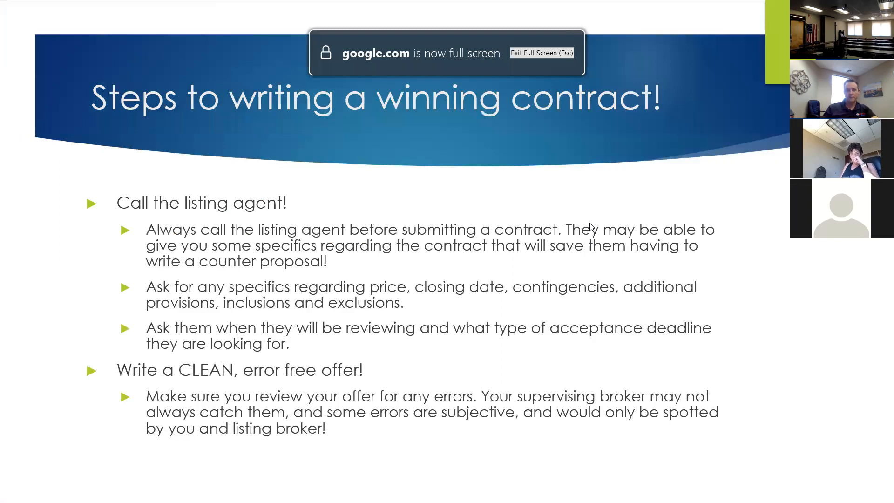
key("Left")
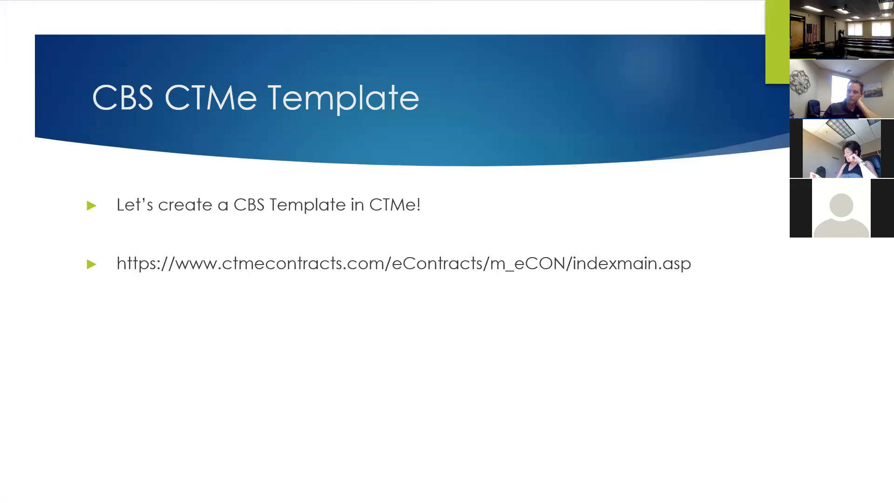
key("Right")
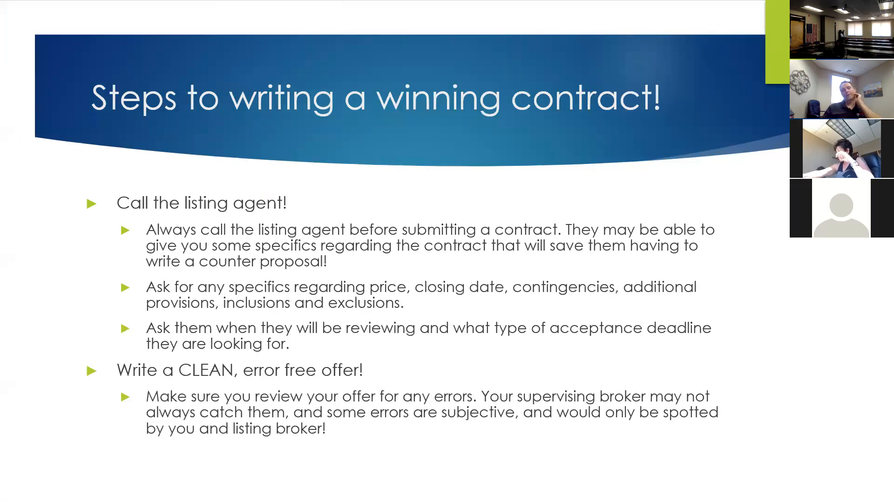